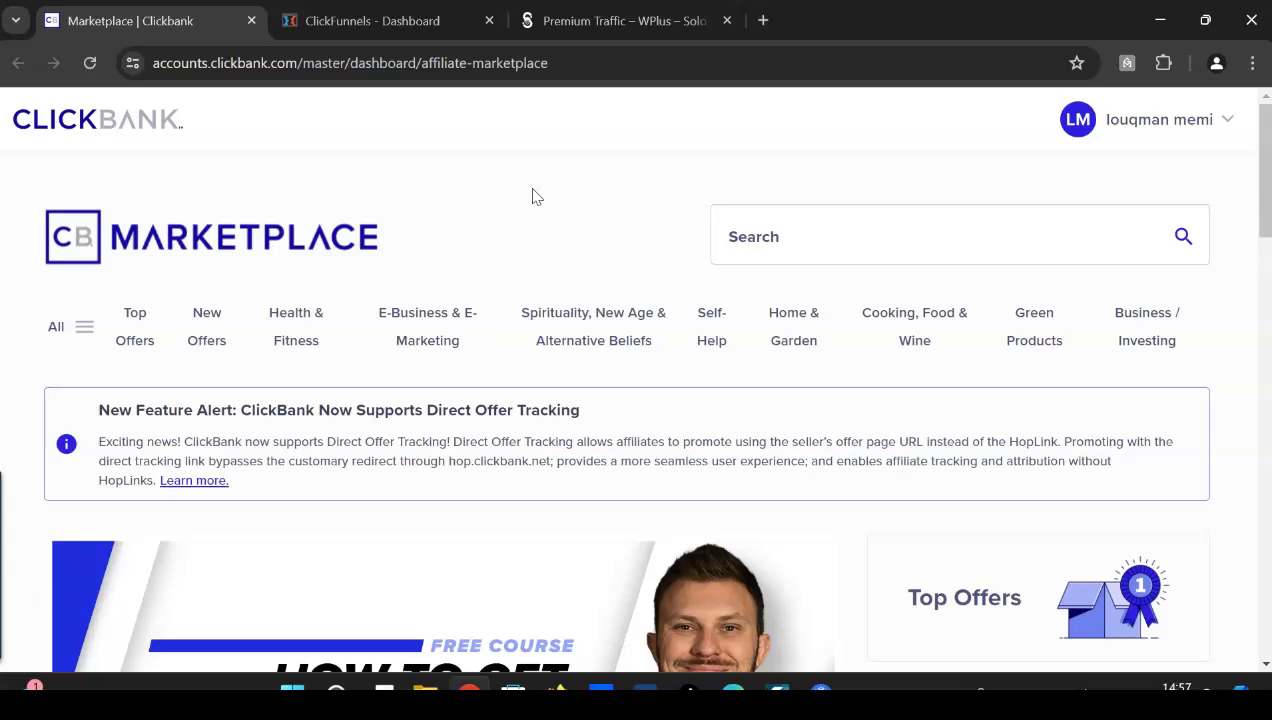
List the marketplace offers in the Affiliate Marketing subcategory of E-Business & E-Marketing.
click(80, 327)
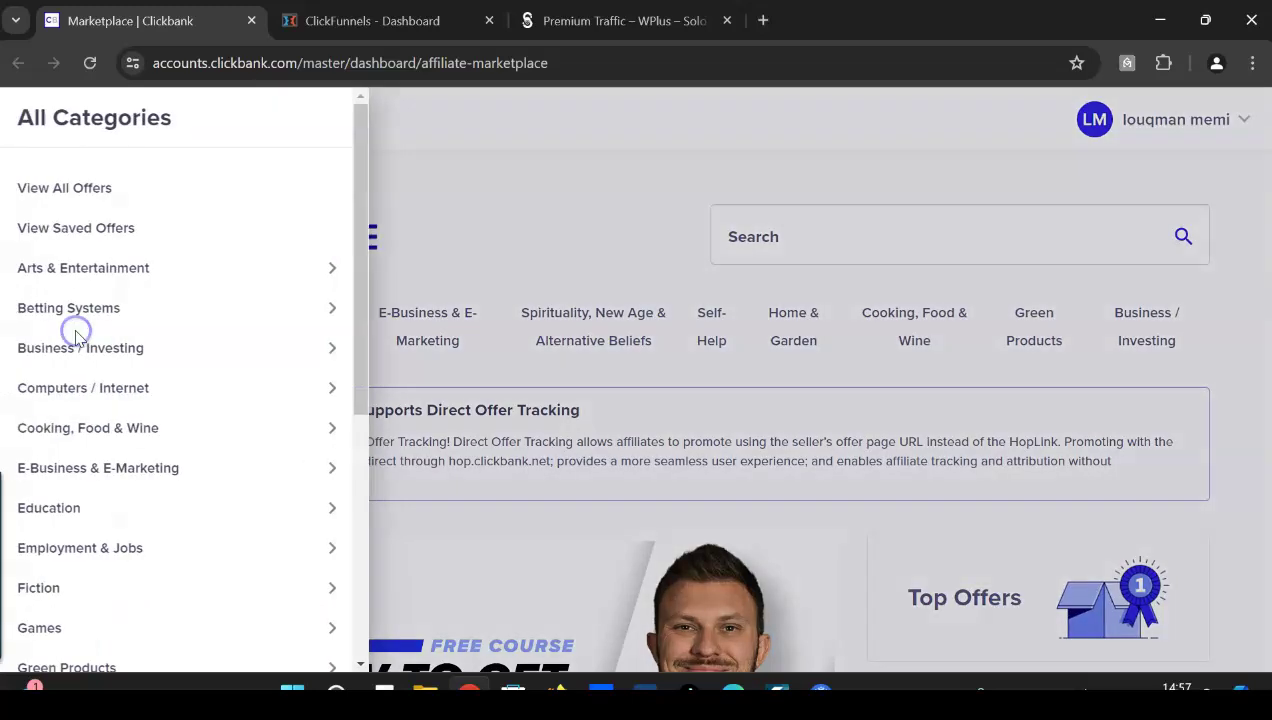
mouse_move(106, 330)
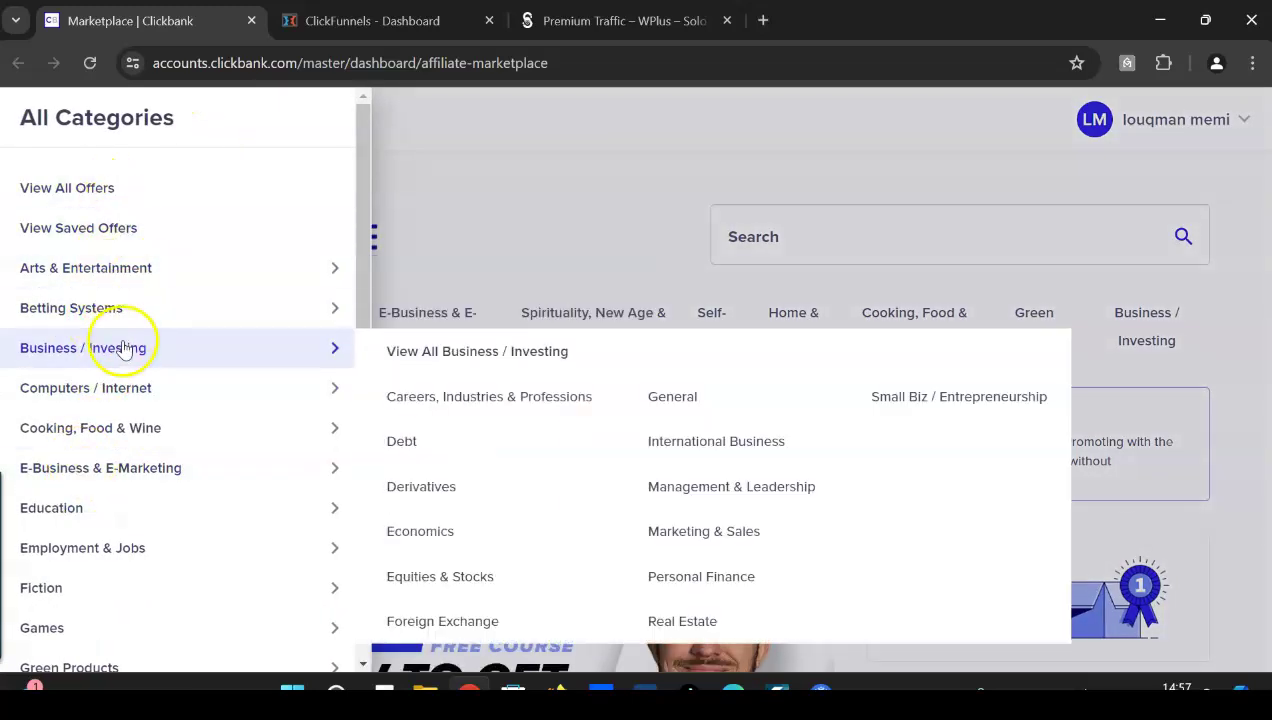
mouse_move(110, 475)
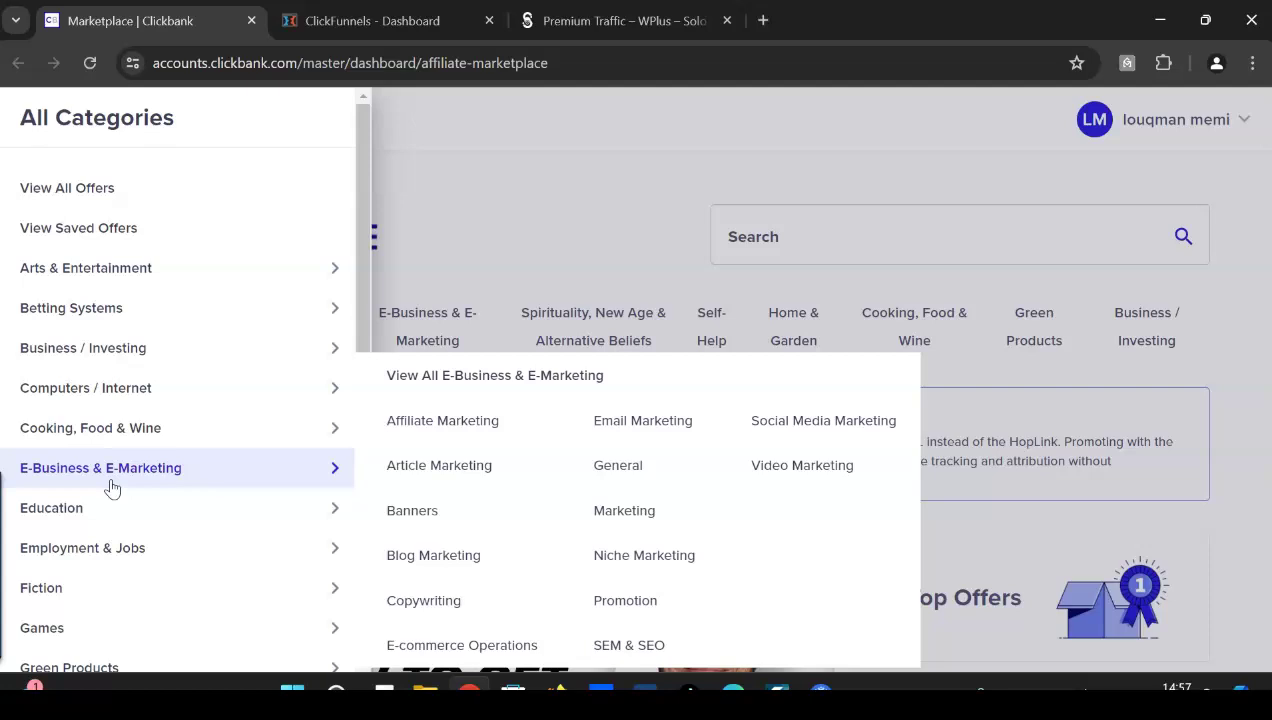
mouse_move(193, 445)
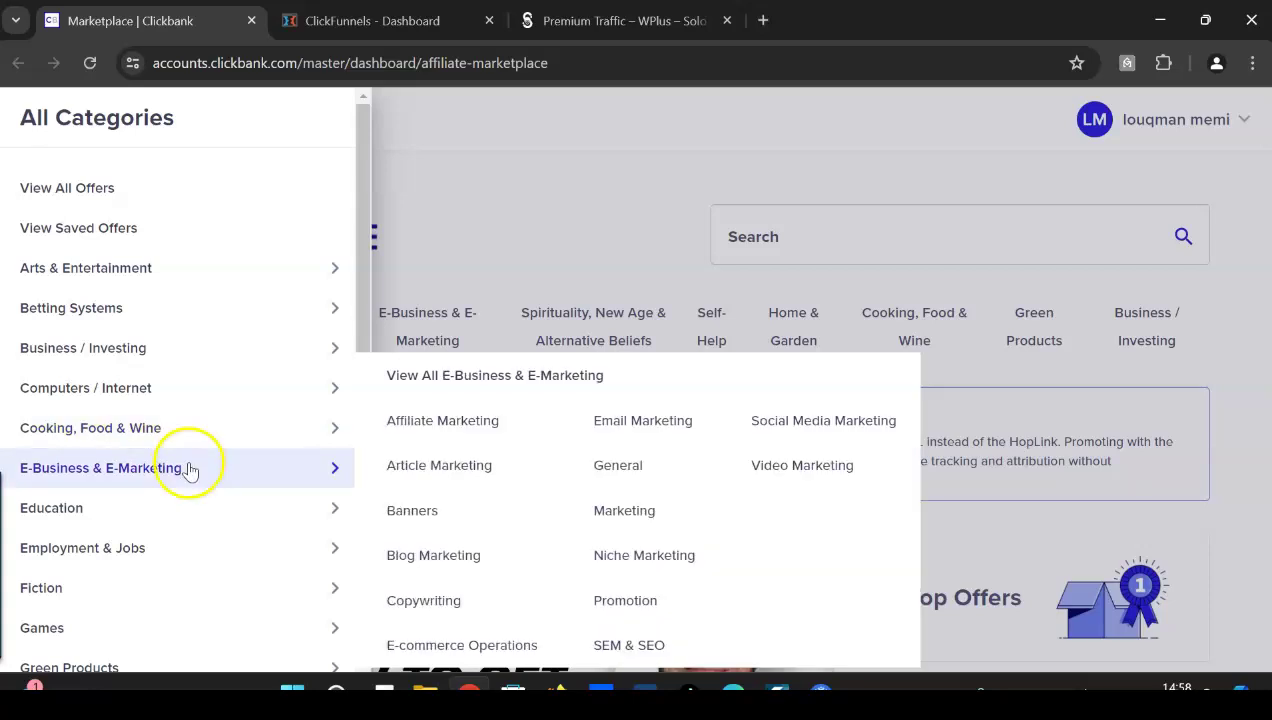
mouse_move(177, 474)
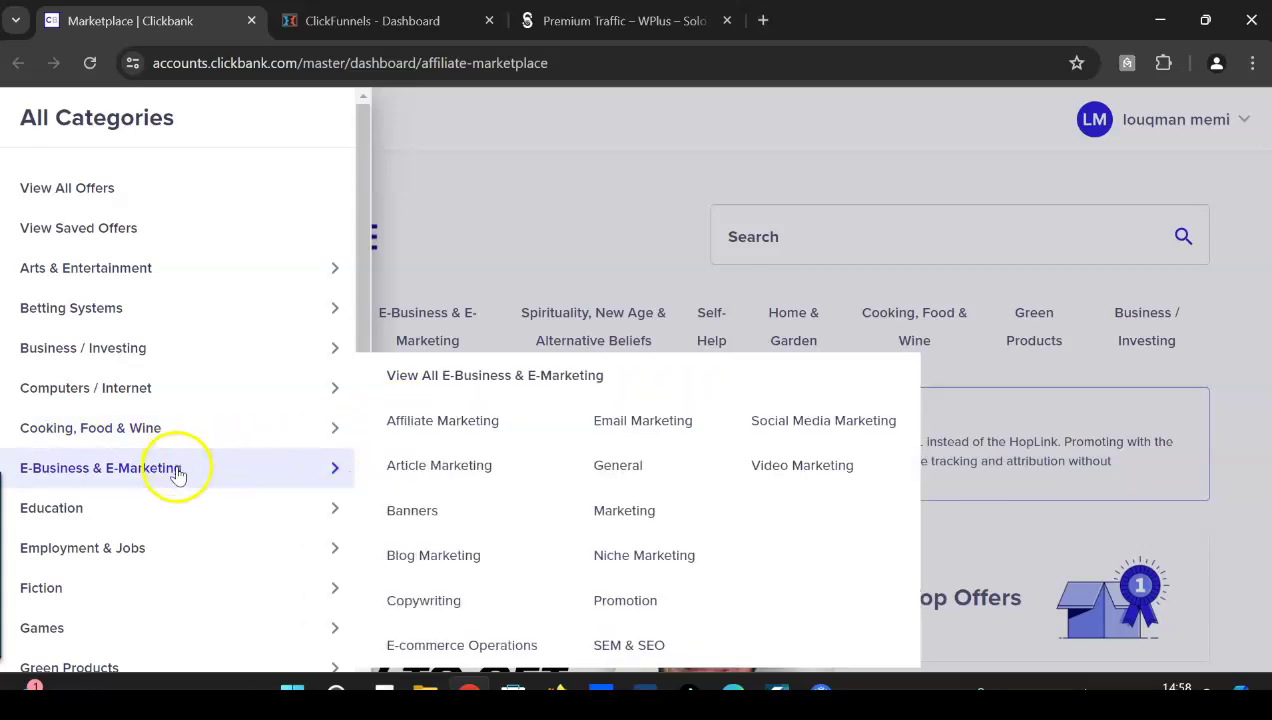
click(452, 420)
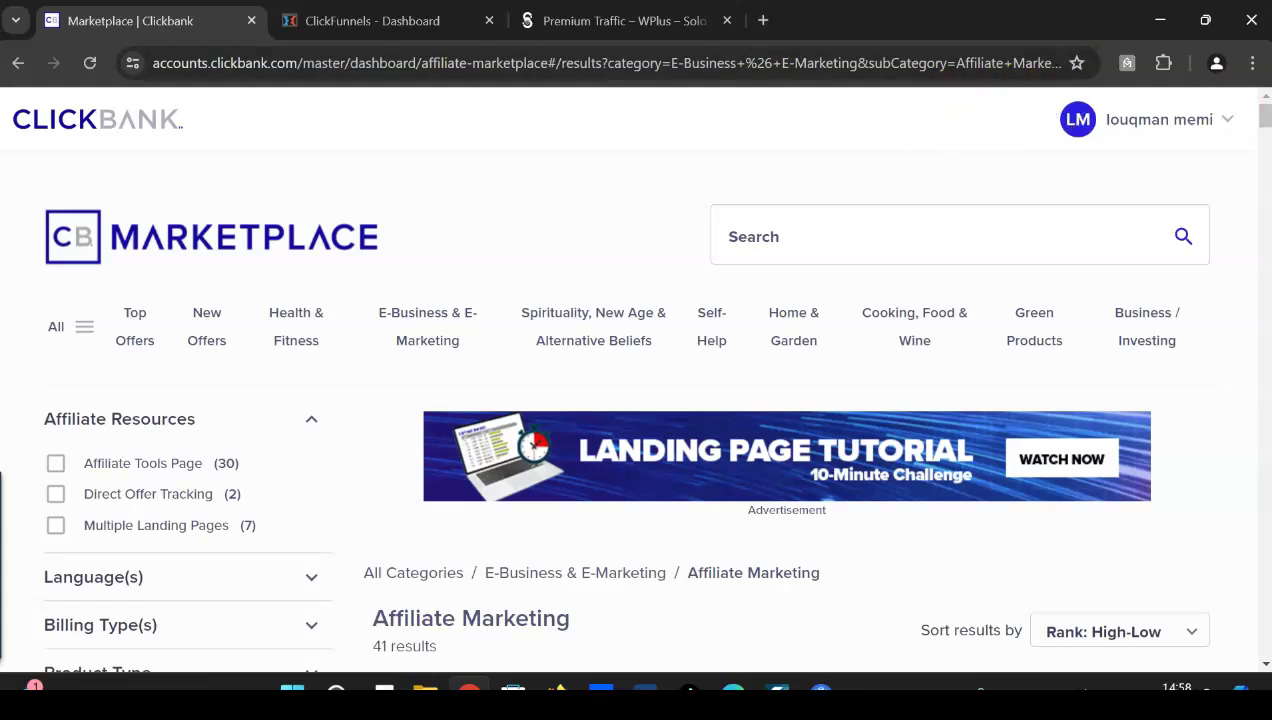
Examine the average earnings per conversion of the Writeappreviews.com offer in the results.
drag(1263, 118, 1265, 140)
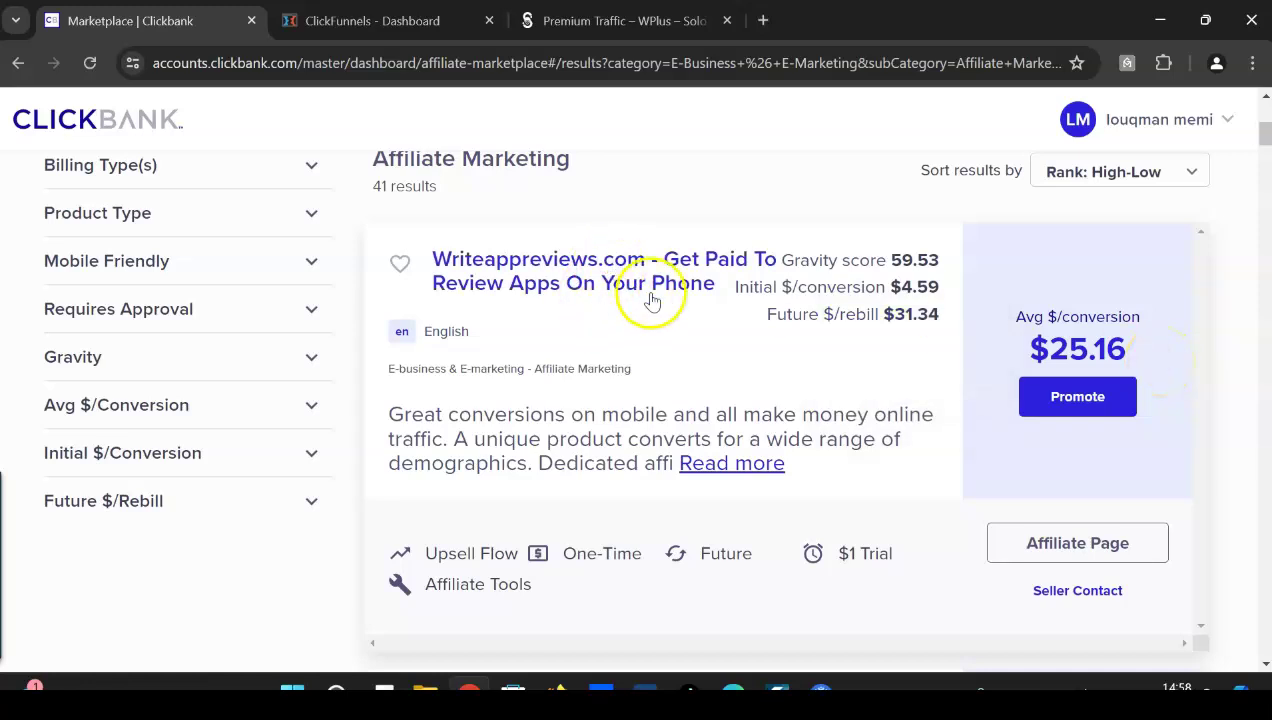
mouse_move(1145, 356)
drag(1158, 352, 1030, 348)
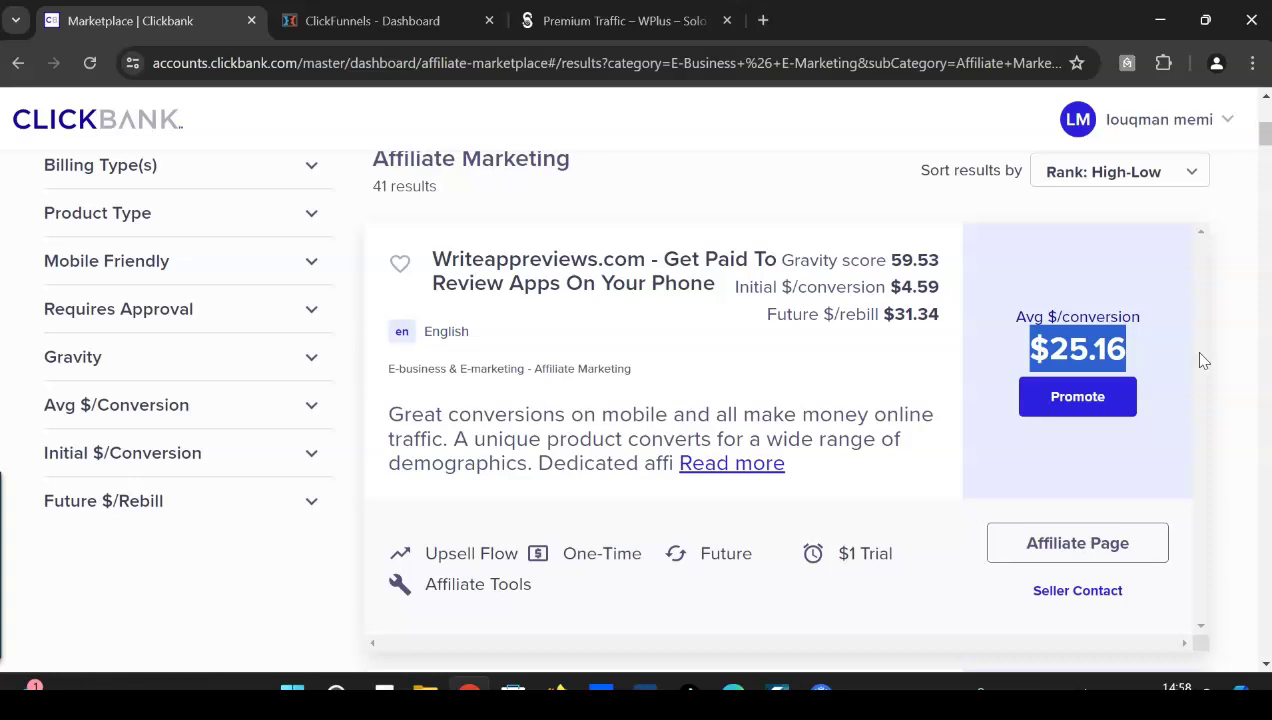
click(579, 313)
click(948, 272)
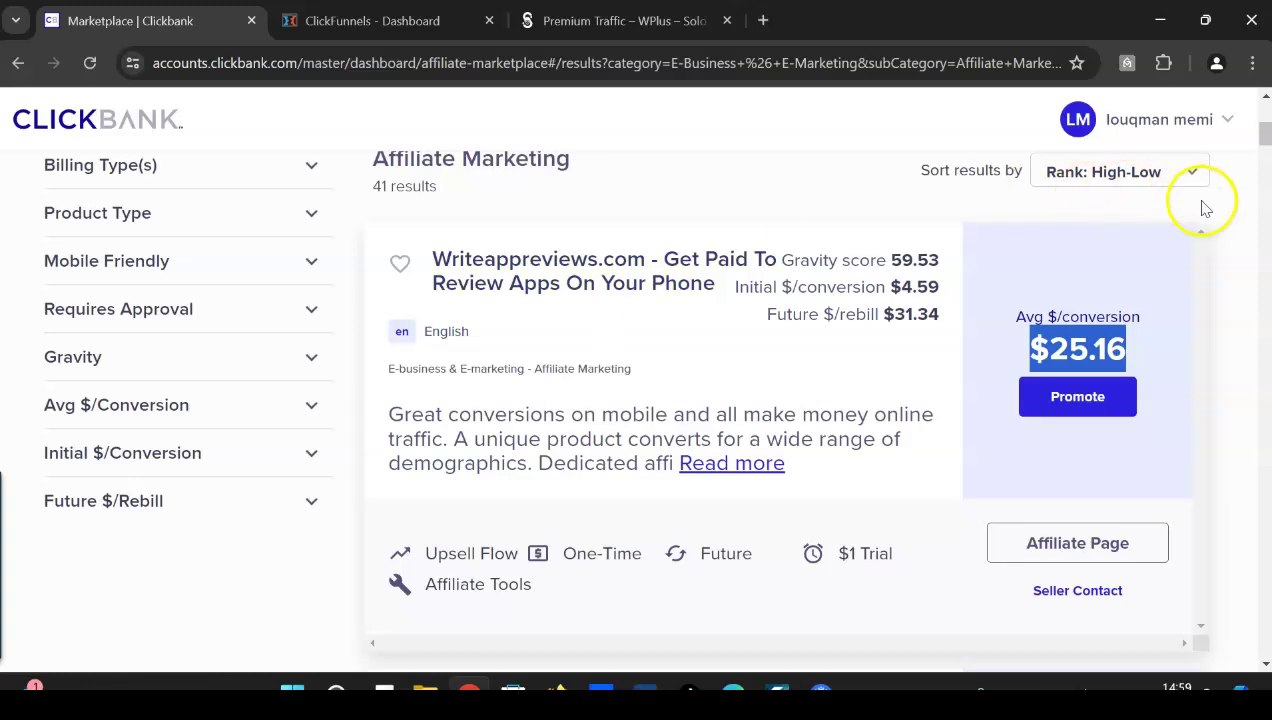
Sort the Affiliate Marketing offers by Avg $/conversion: High-Low and review the Commission Blueprint offer.
click(1235, 199)
mouse_move(1265, 133)
mouse_down()
mouse_move(1265, 104)
mouse_move(1265, 130)
mouse_up()
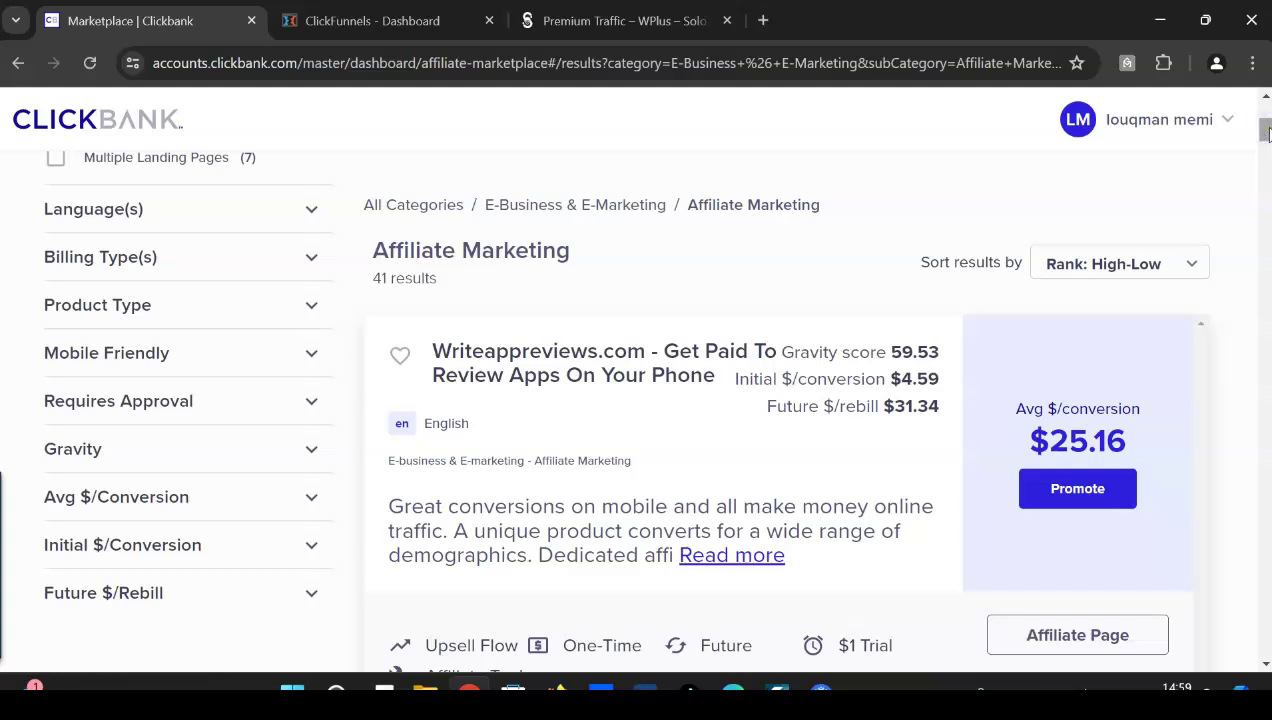
click(1186, 276)
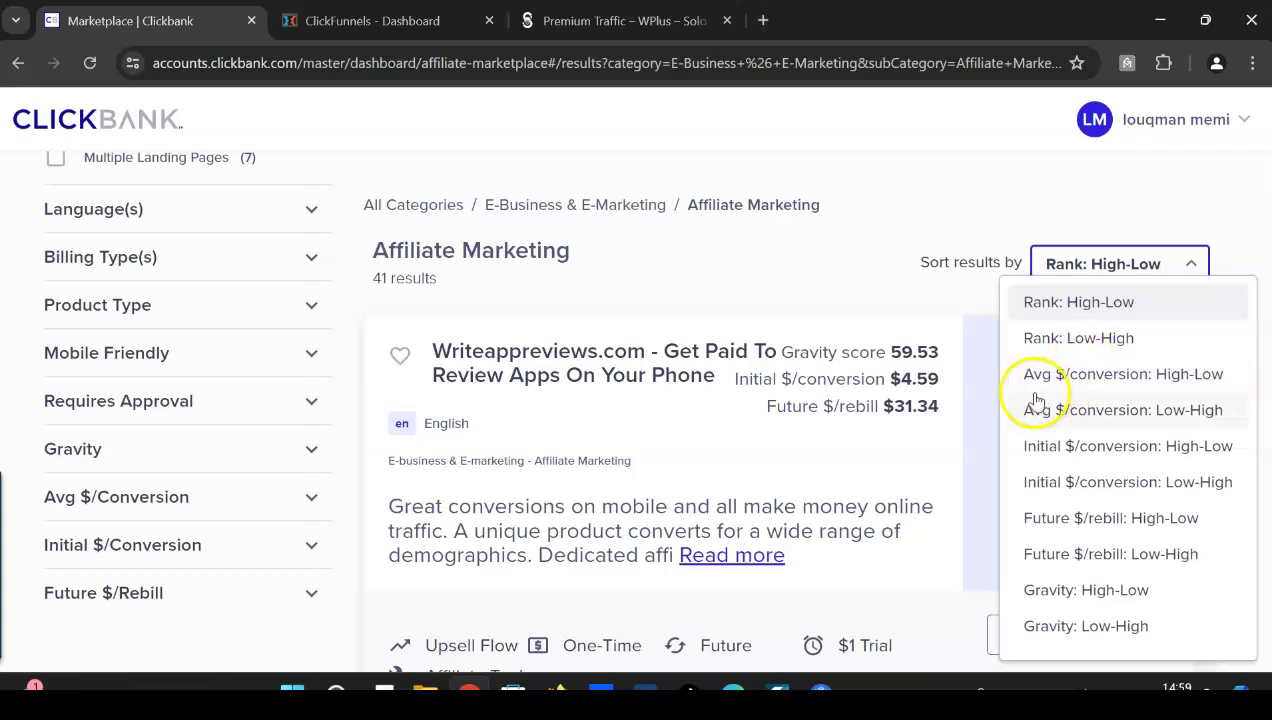
click(1110, 382)
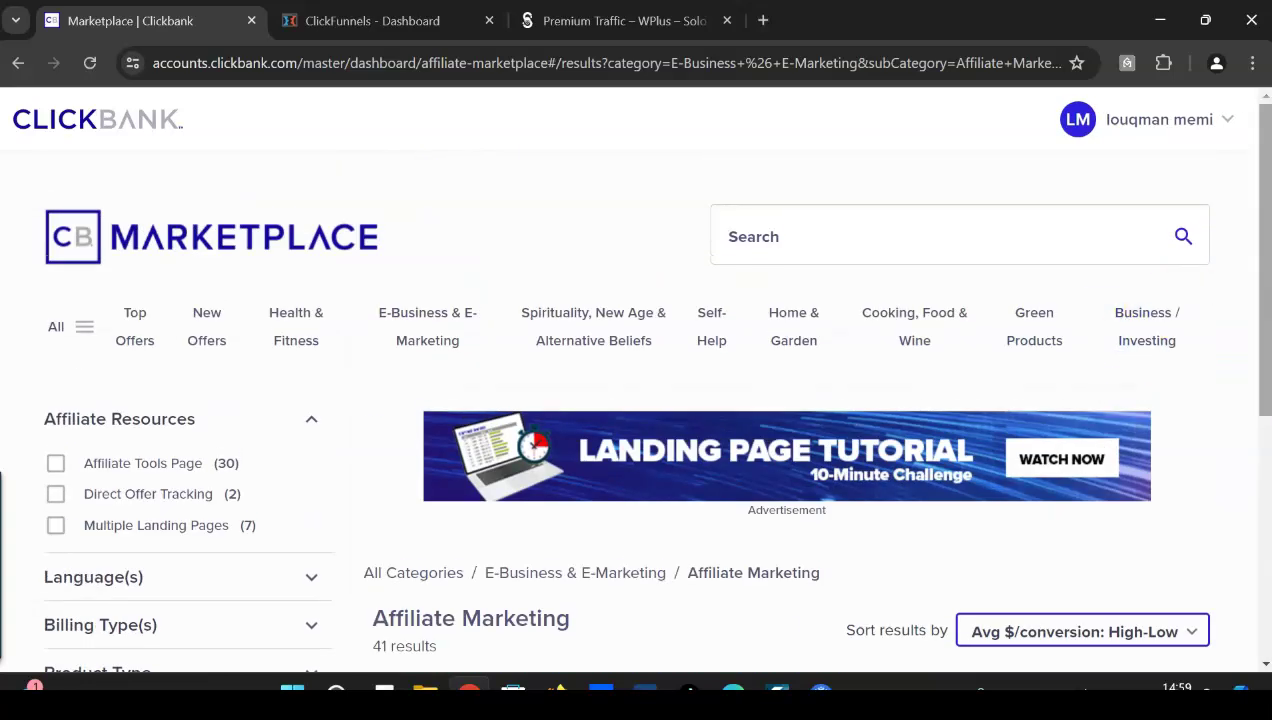
scroll(1249, 136, down, 3)
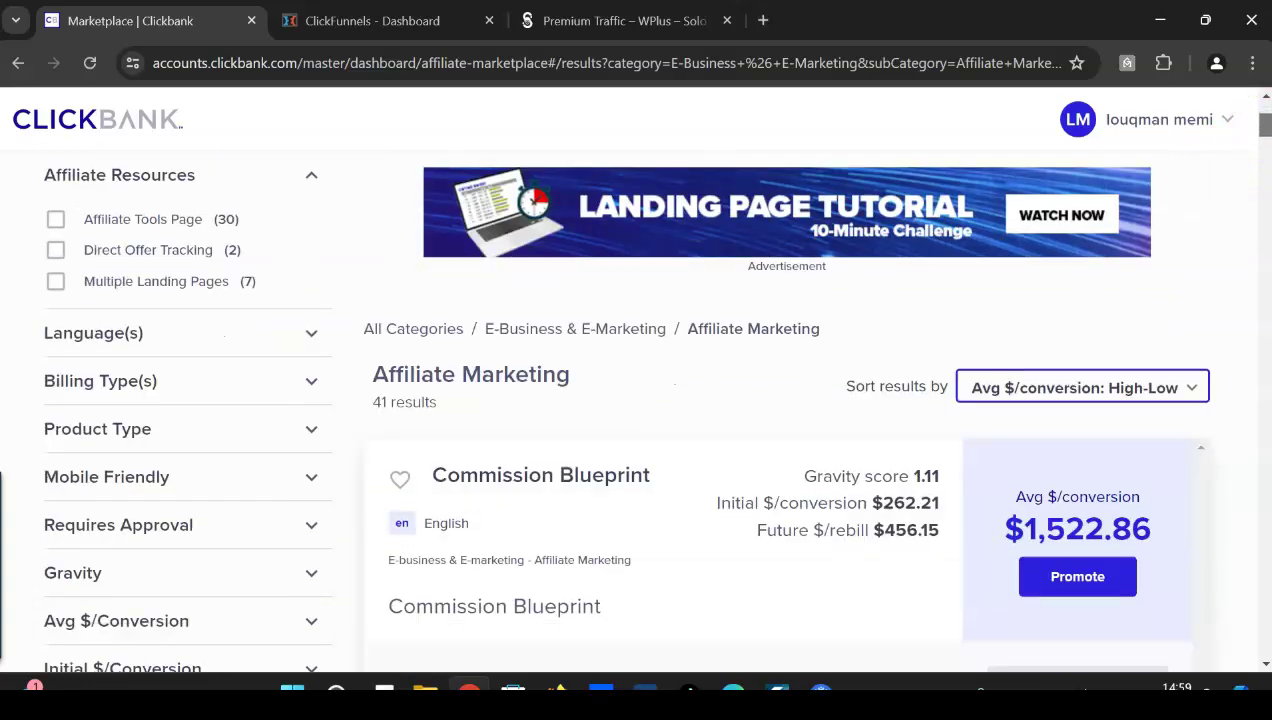
scroll(1257, 130, down, 4)
scroll(1257, 130, up, 2)
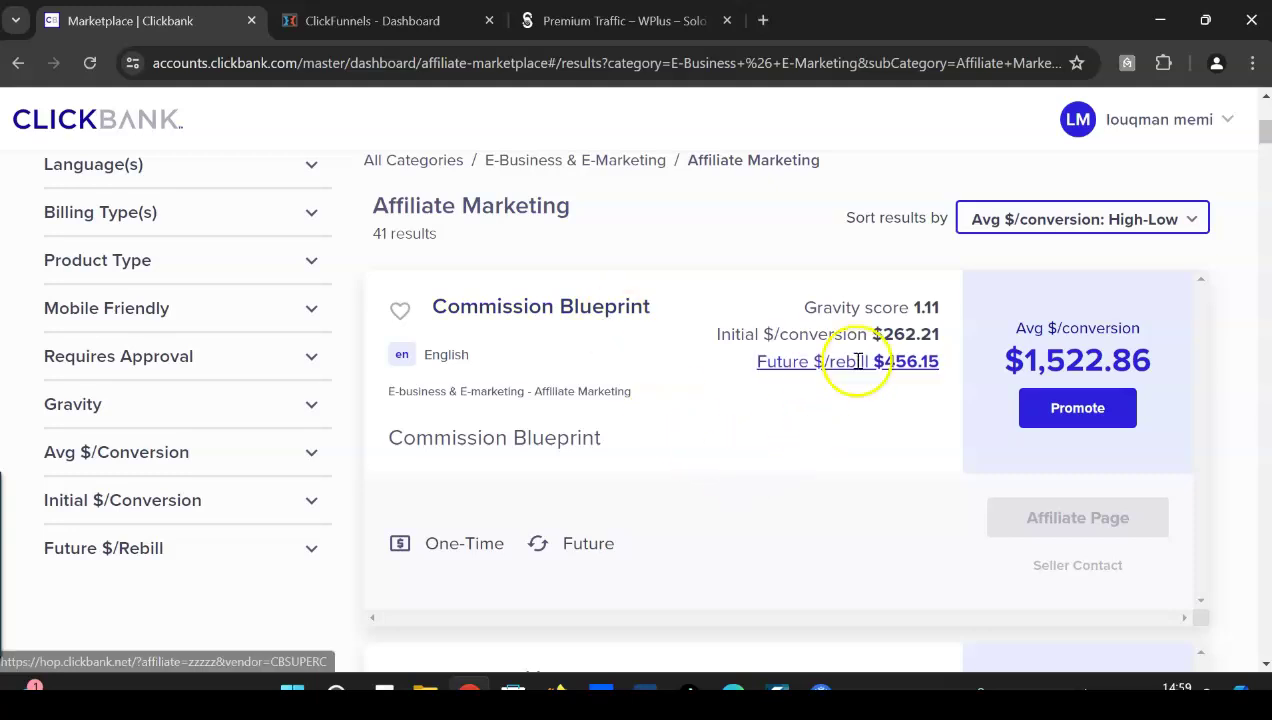
mouse_move(1070, 380)
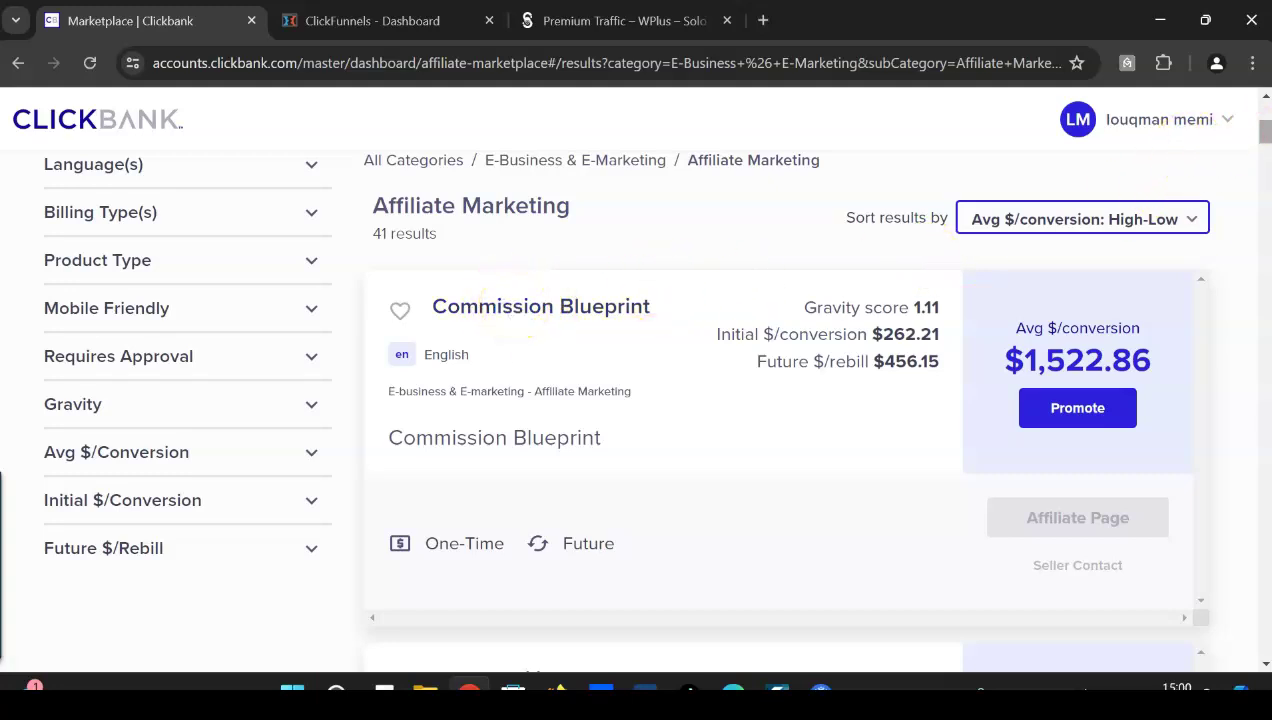
Open the tracking link form for promoting the Super Affiliate System offer and choose the account's affiliate nickname.
scroll(780, 400, down, 3)
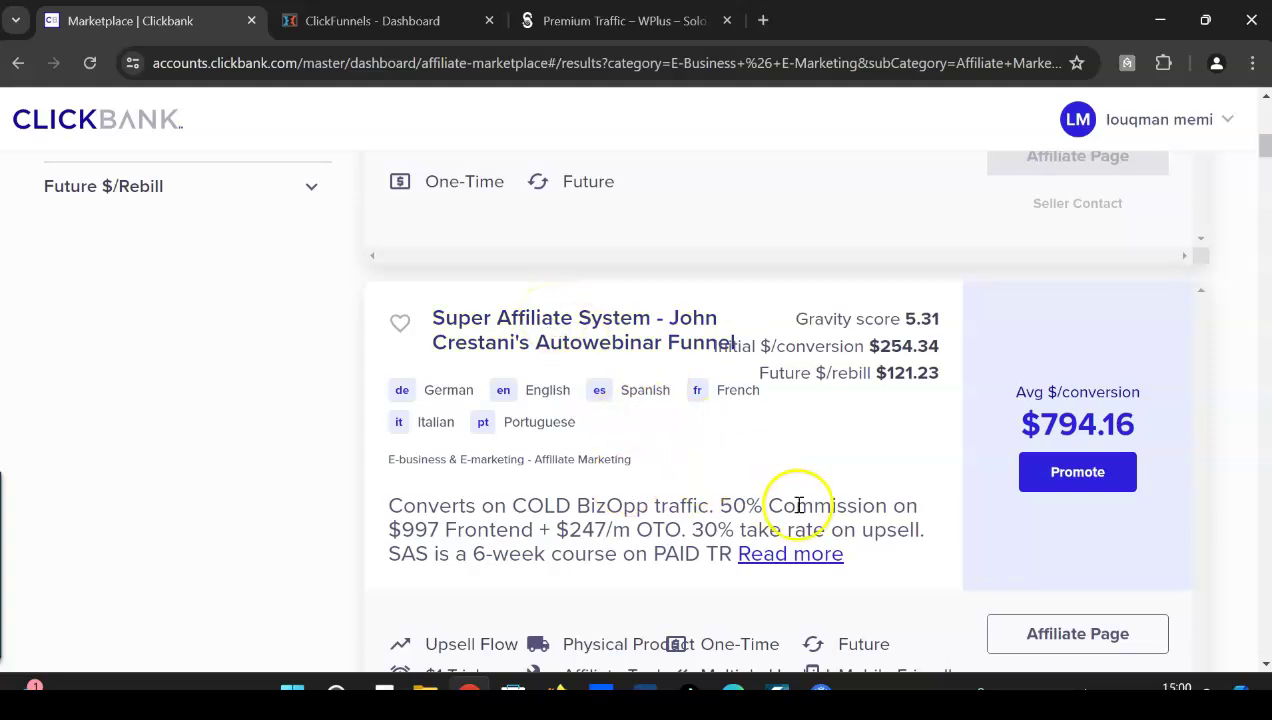
click(1095, 483)
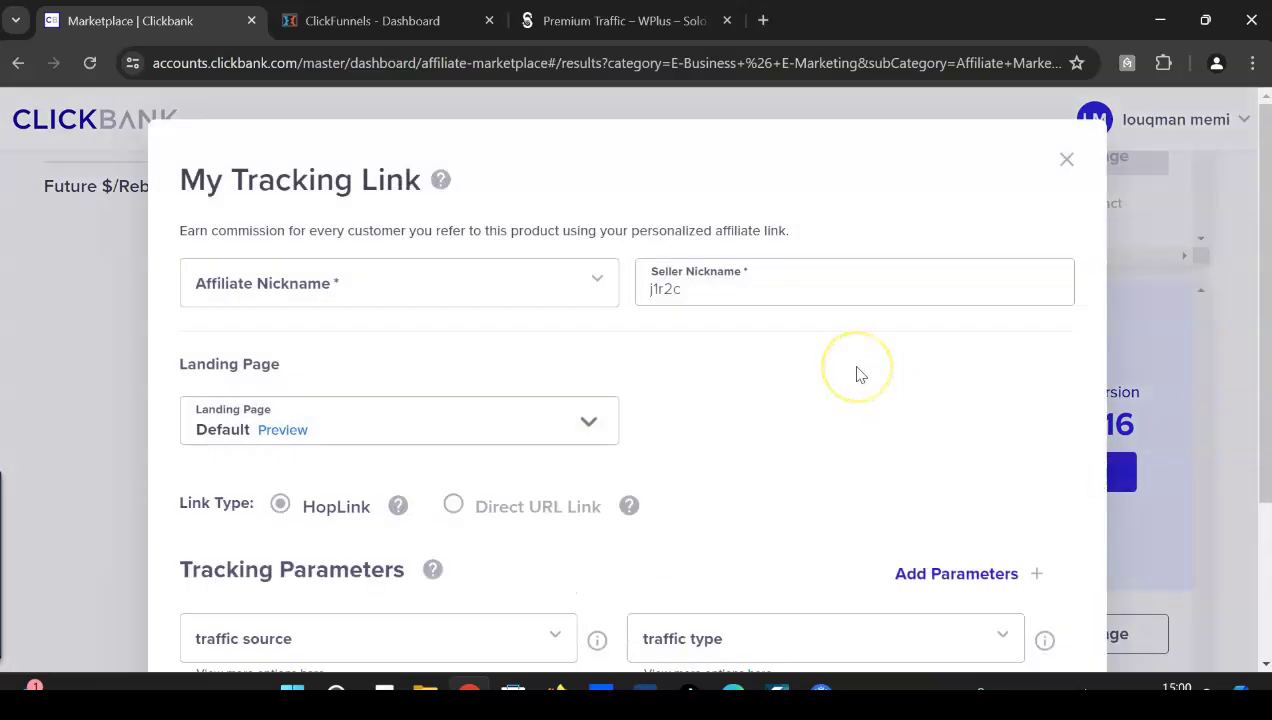
scroll(857, 375, down, 3)
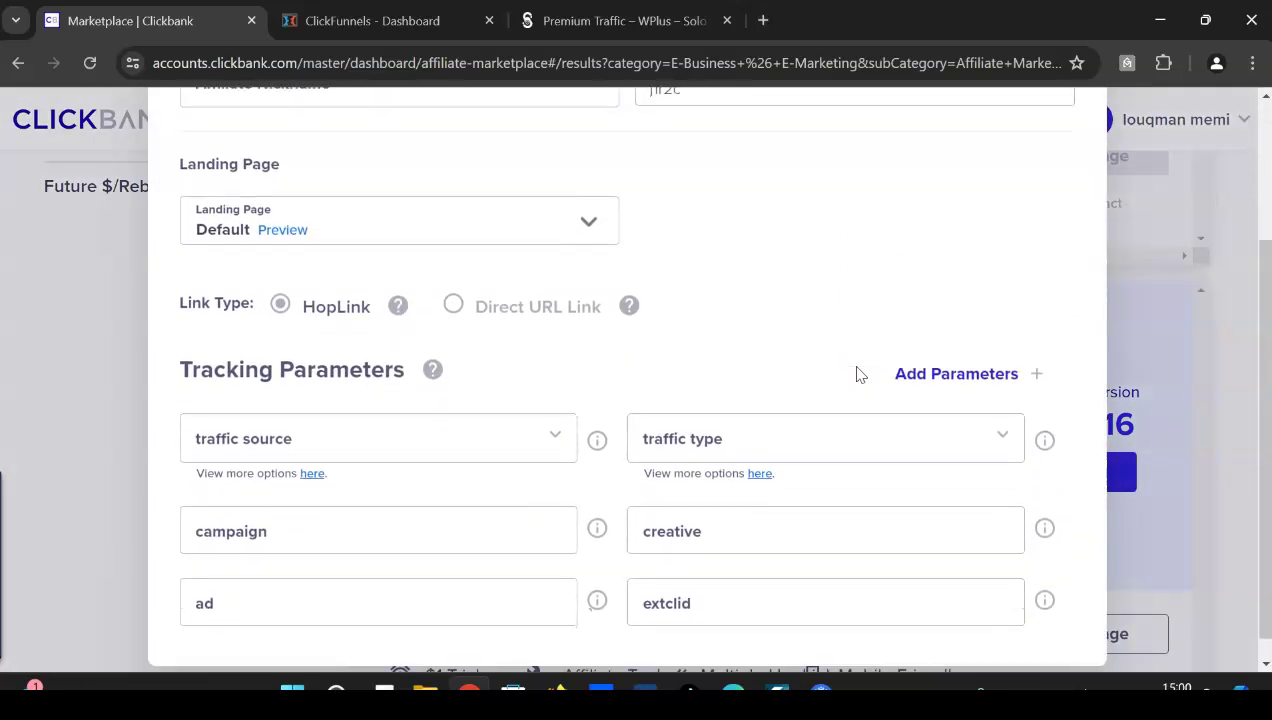
scroll(857, 375, up, 3)
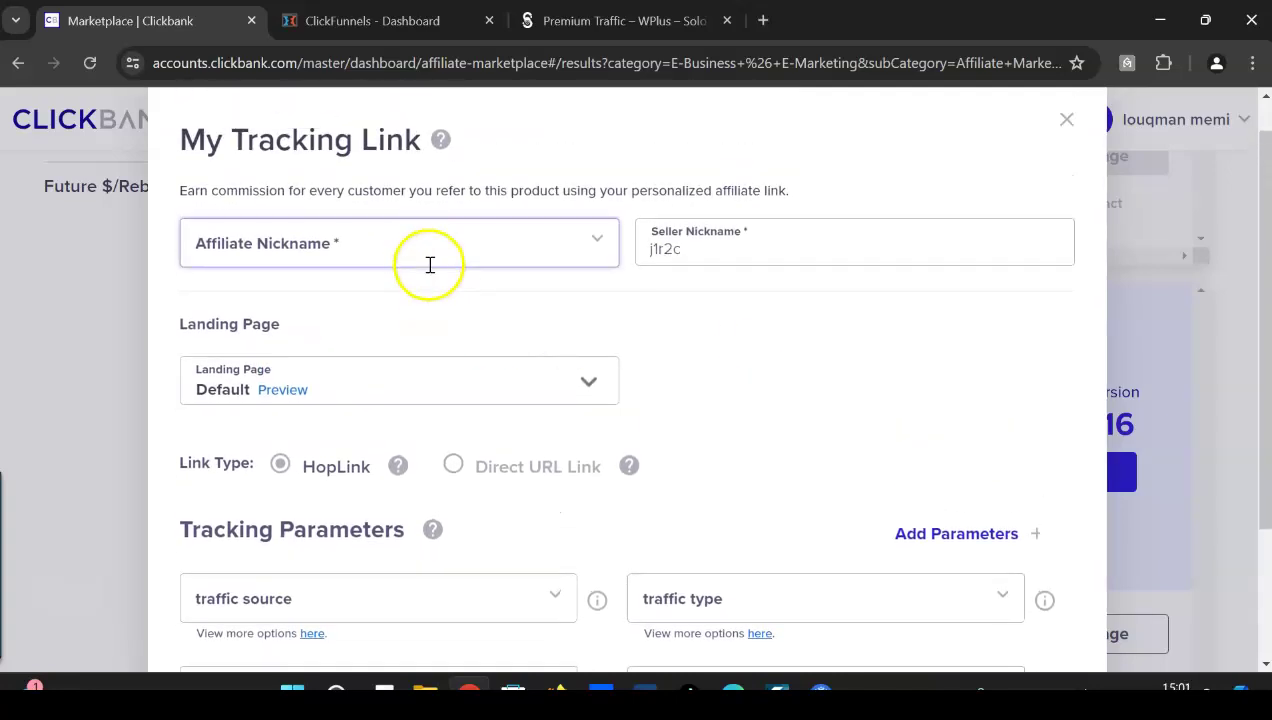
click(425, 254)
click(273, 309)
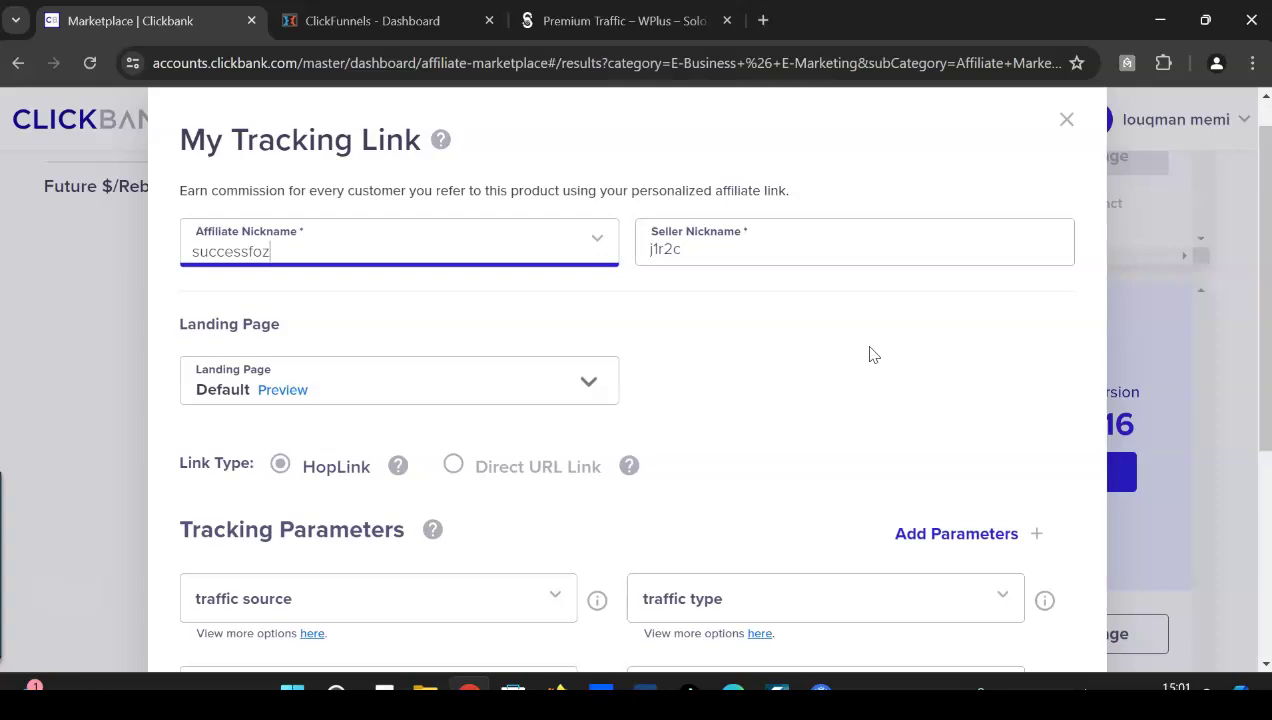
key(Down)
click(870, 355)
Examine the encrypted HopLink generated for the Super Affiliate System offer, highlighting its full URL.
scroll(870, 355, down, 2)
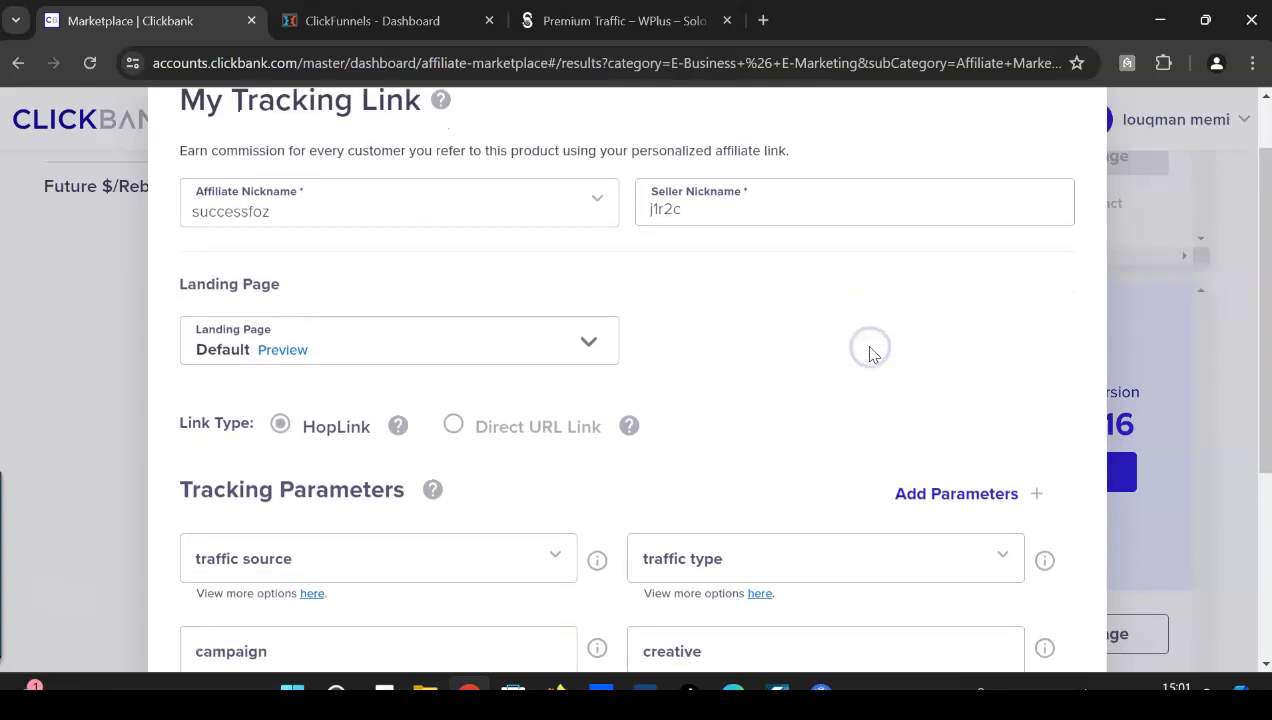
scroll(870, 355, down, 2)
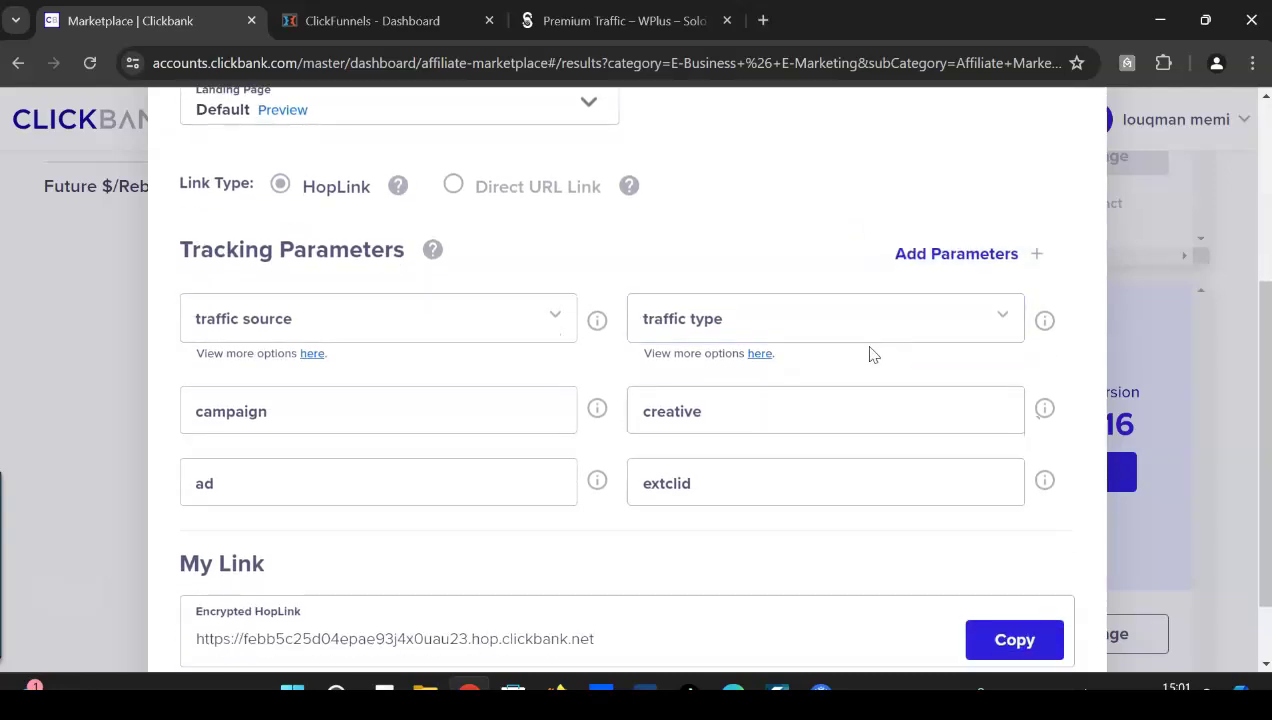
scroll(870, 355, down, 1)
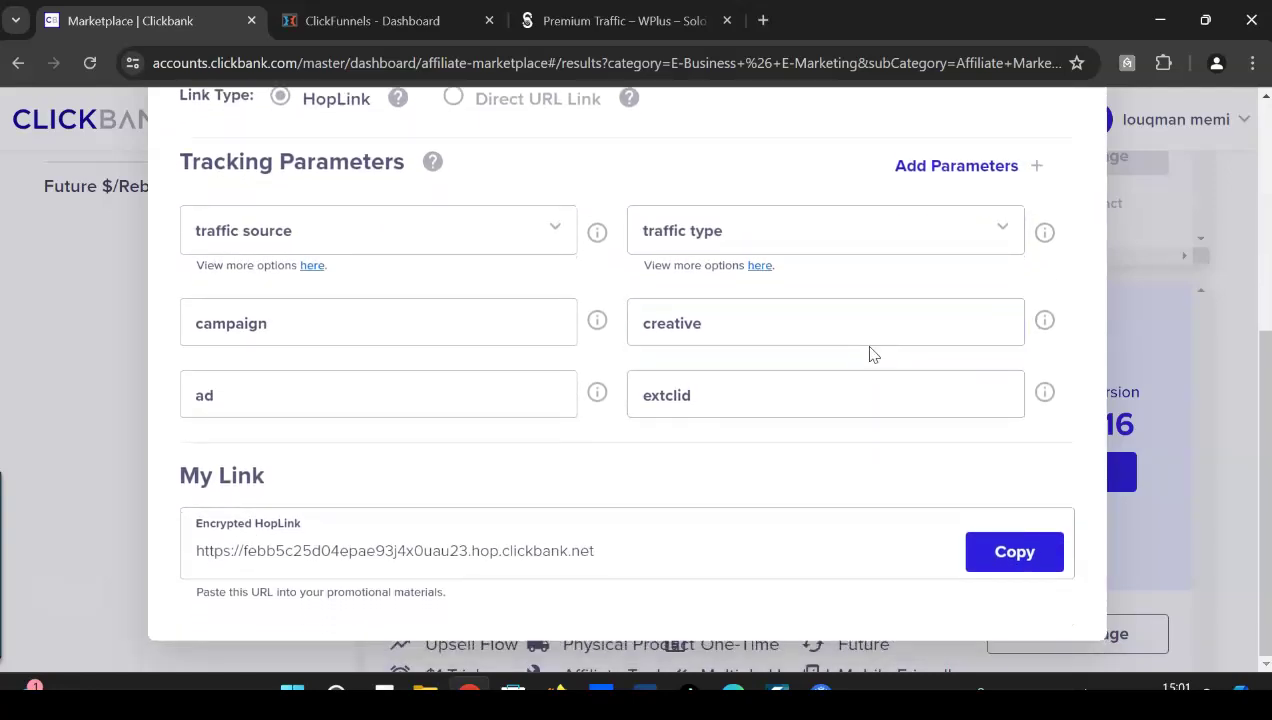
click(522, 570)
drag(622, 562, 180, 549)
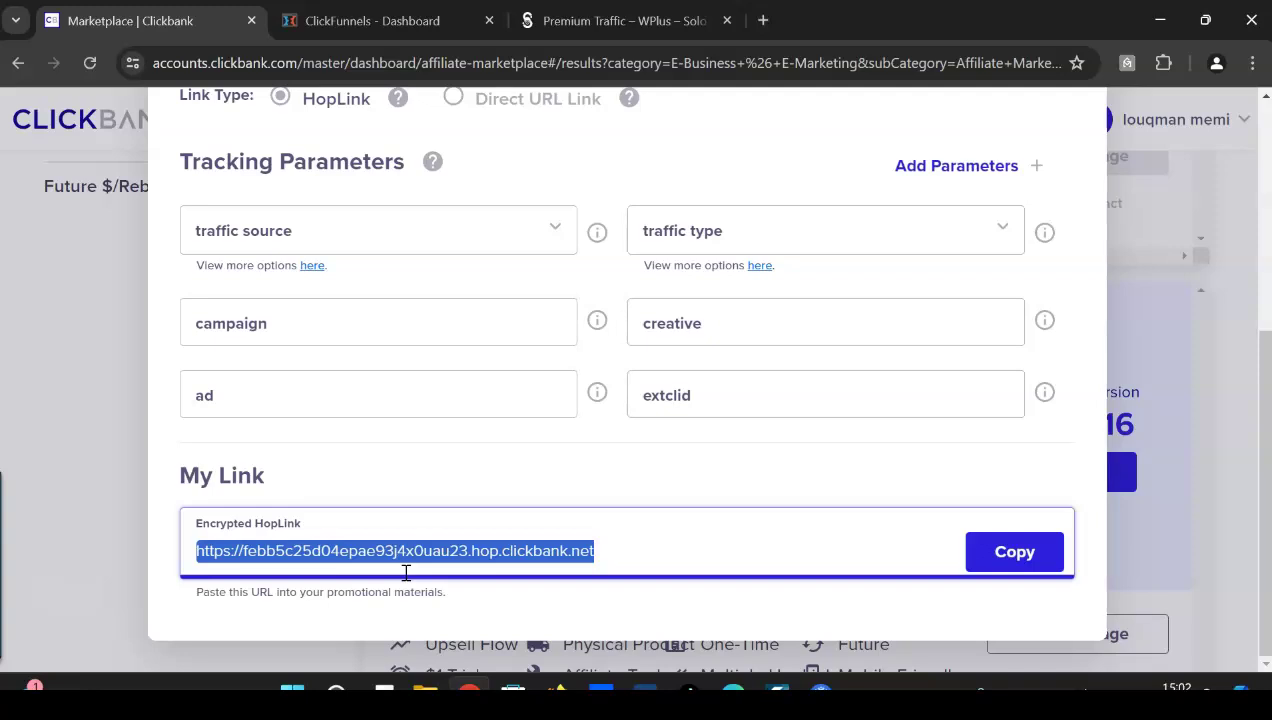
click(432, 161)
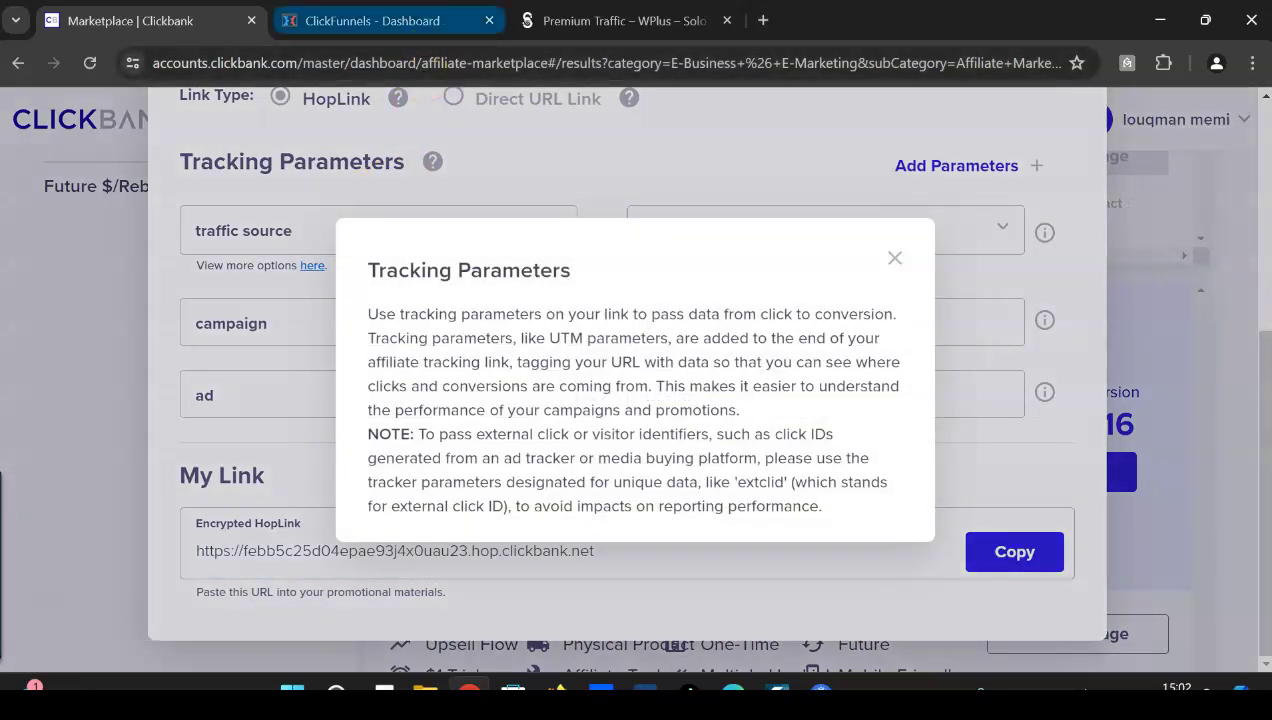
Switch to ClickFunnels and open the "Insta + Social Media Link" funnel from the funnels list.
click(372, 20)
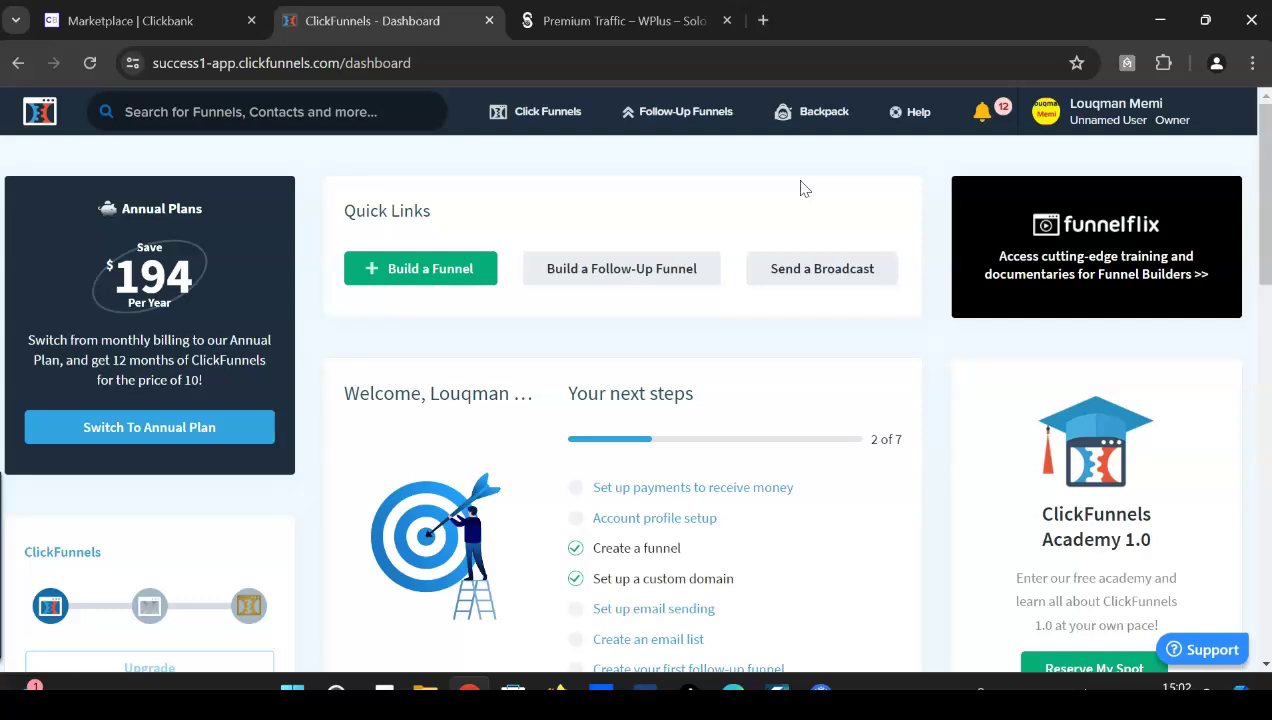
click(710, 185)
mouse_move(559, 112)
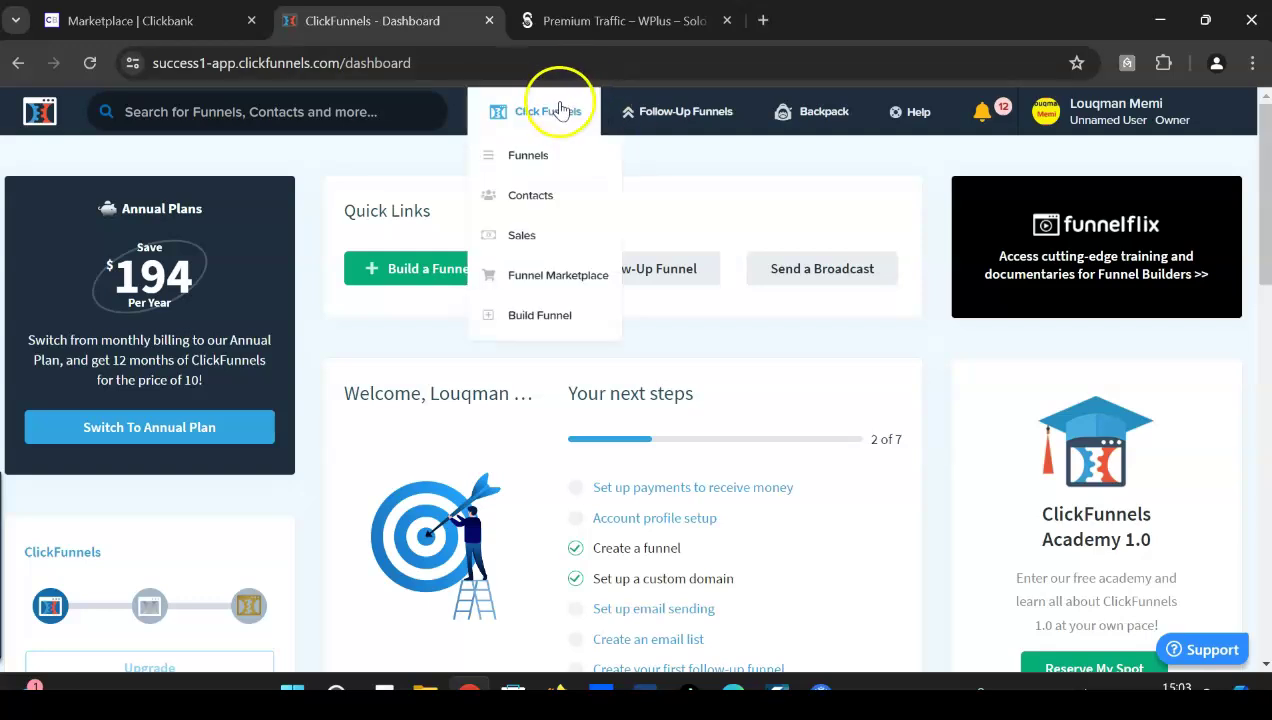
click(531, 160)
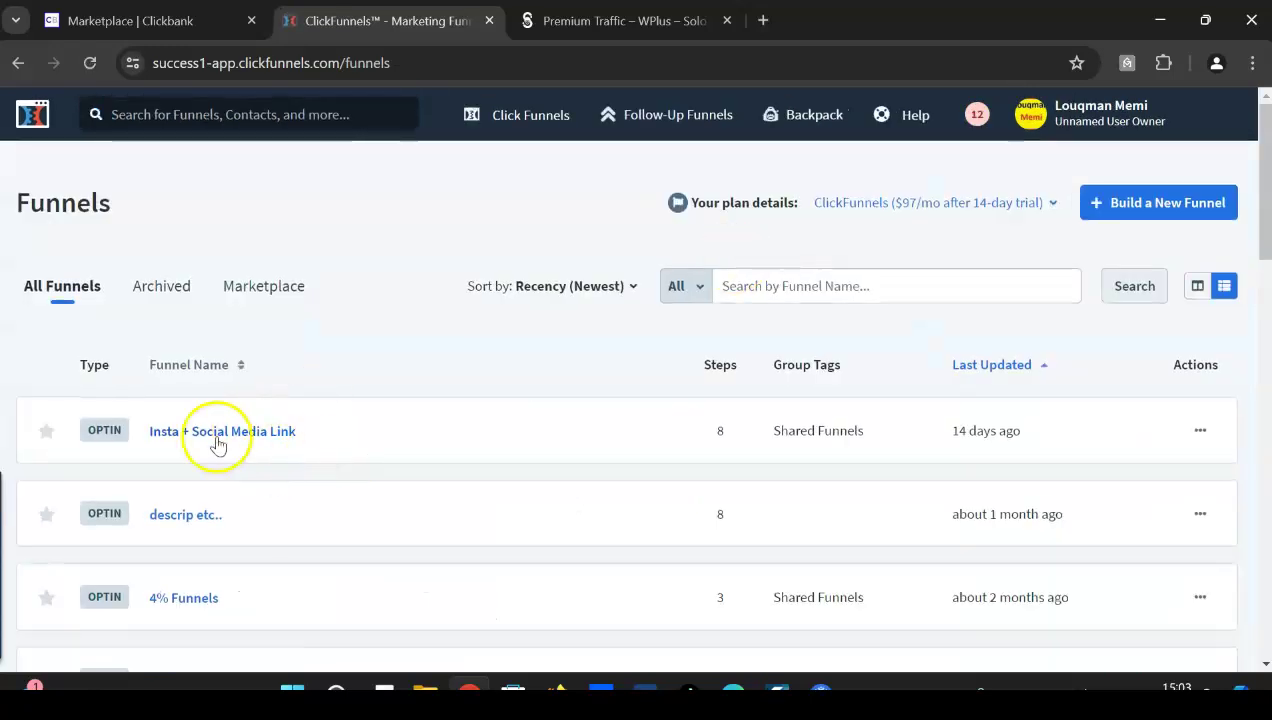
click(218, 440)
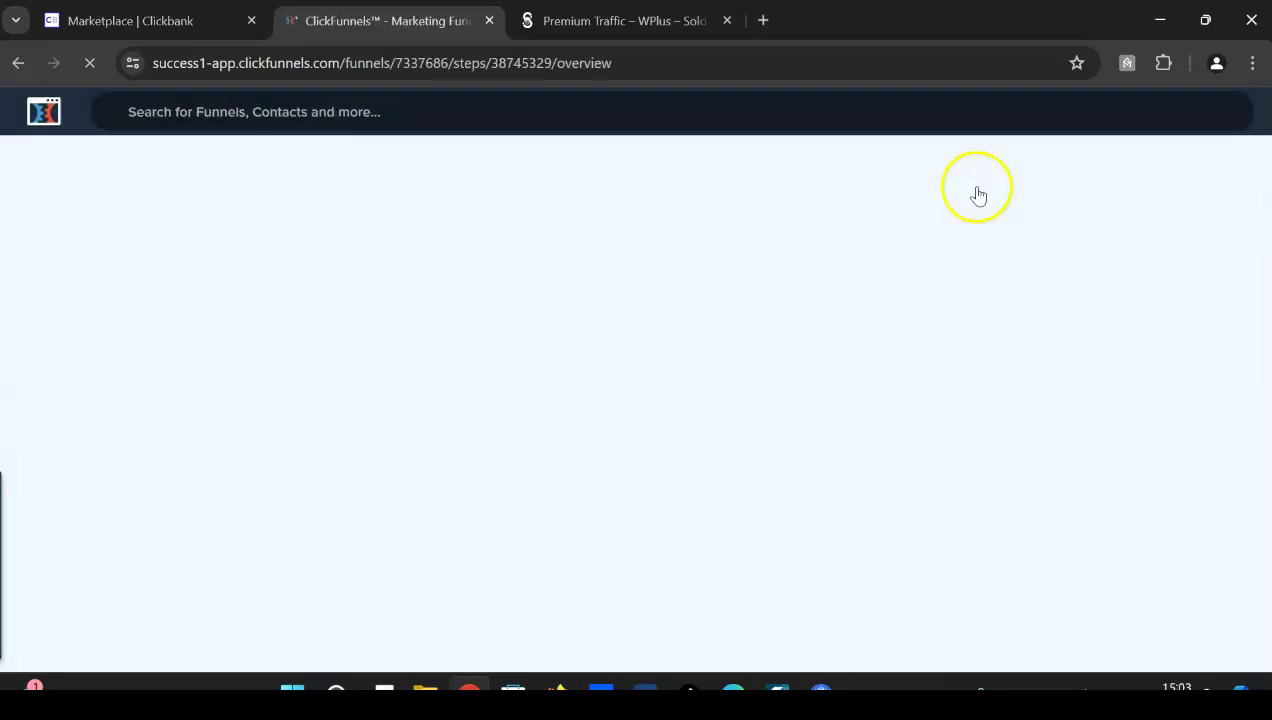
Add a new step named "John Crestani Test" to the funnel, leaving its path blank.
scroll(1079, 264, down, 3)
scroll(656, 480, down, 3)
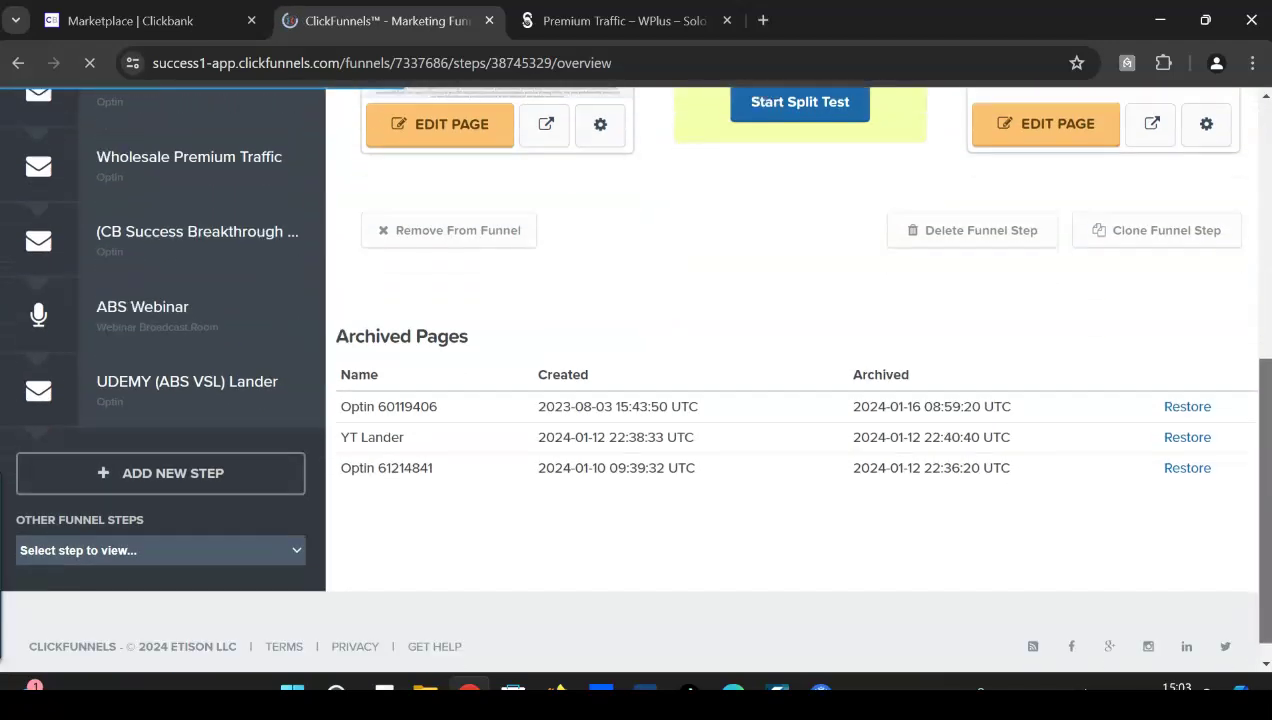
click(180, 450)
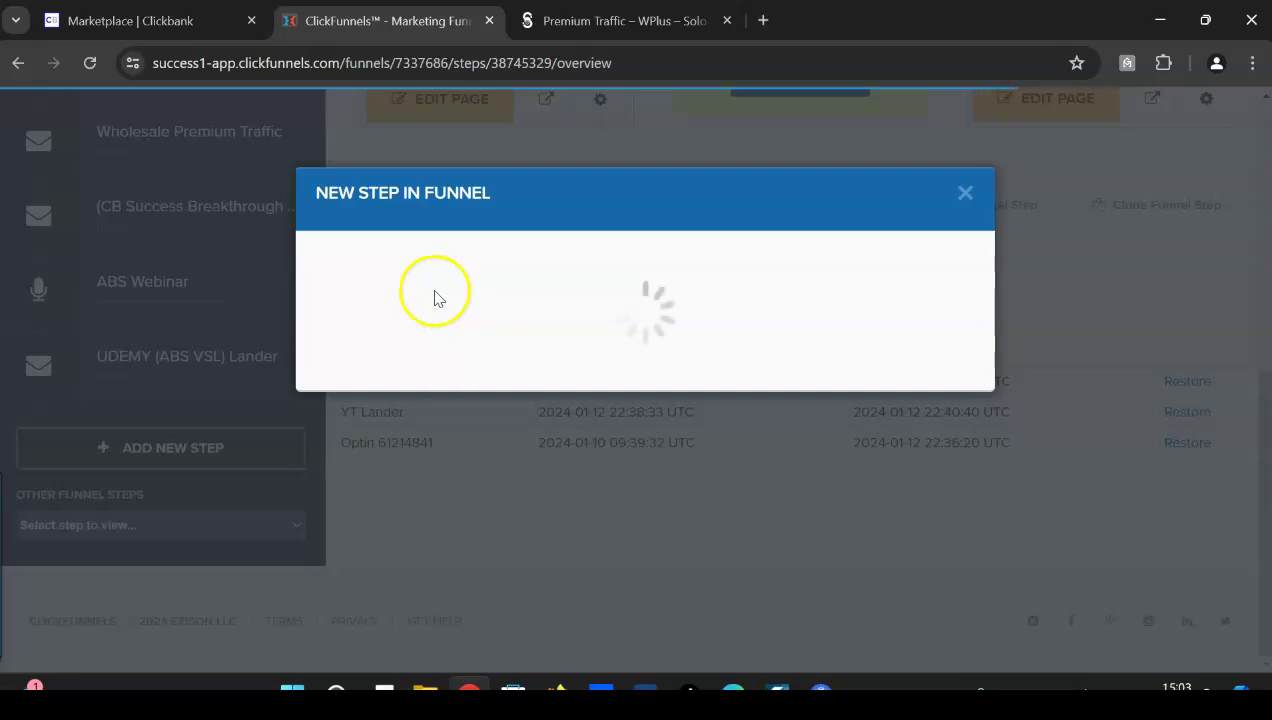
key(Caps_Lock)
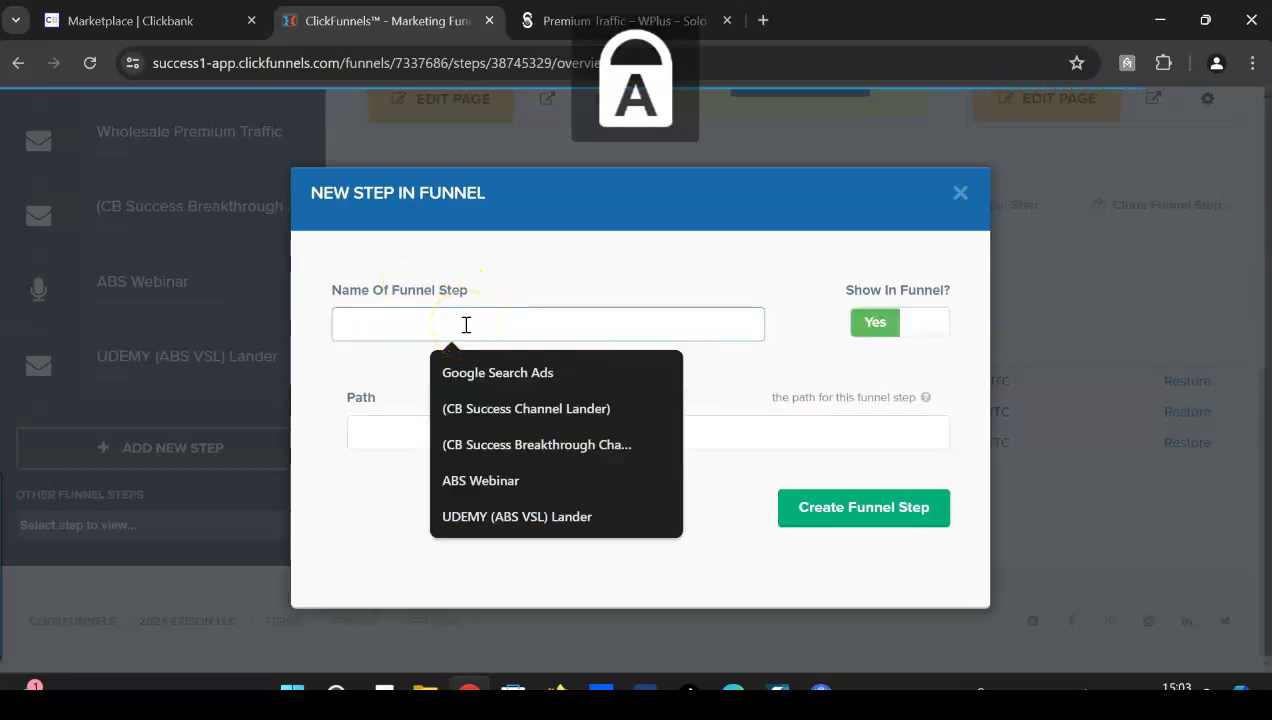
text(J)
key(Caps_Lock)
text(ohn)
key(Caps_Lock)
text(C)
key(Caps_Lock)
text(restani)
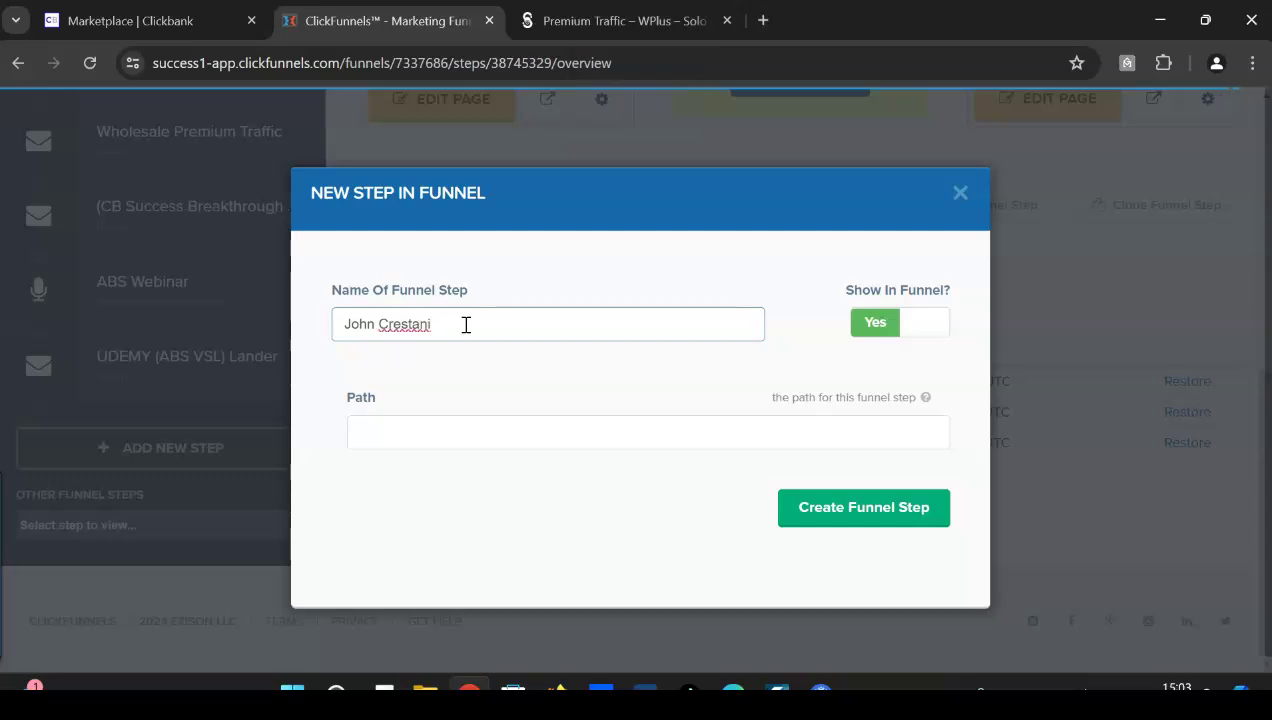
key(Caps_Lock)
text(T)
key(Caps_Lock)
text(est)
click(468, 434)
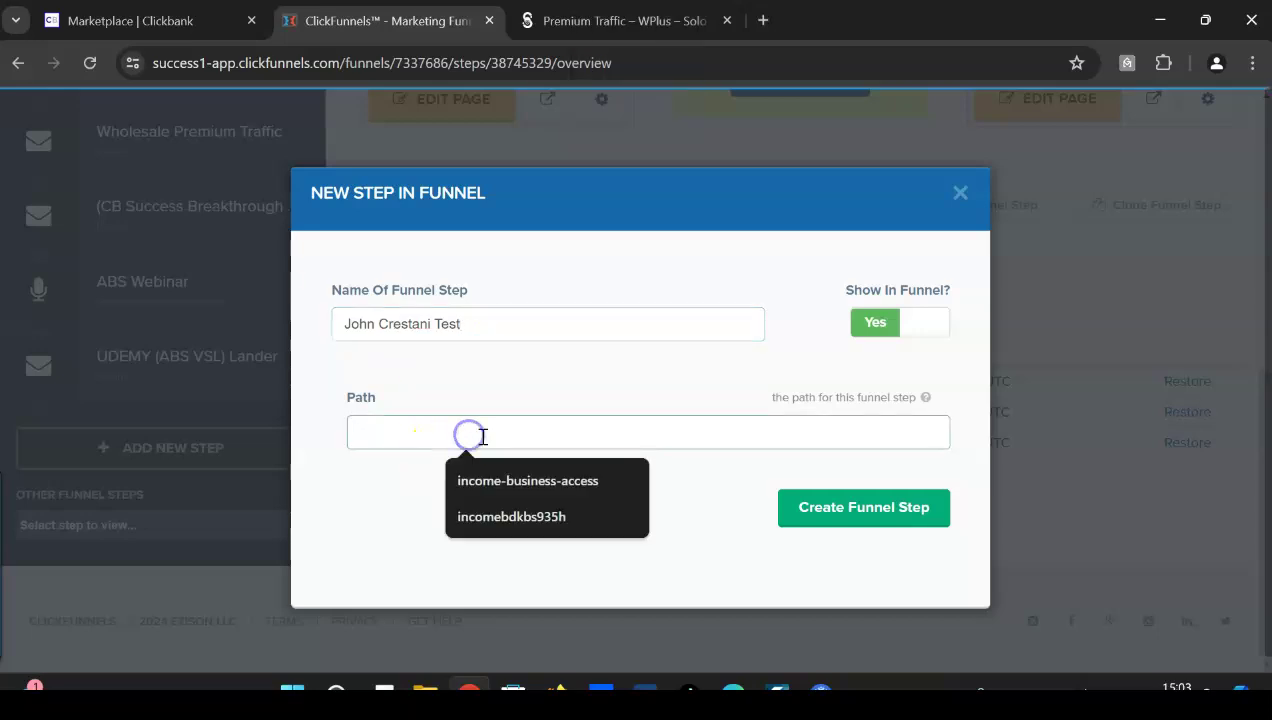
click(915, 515)
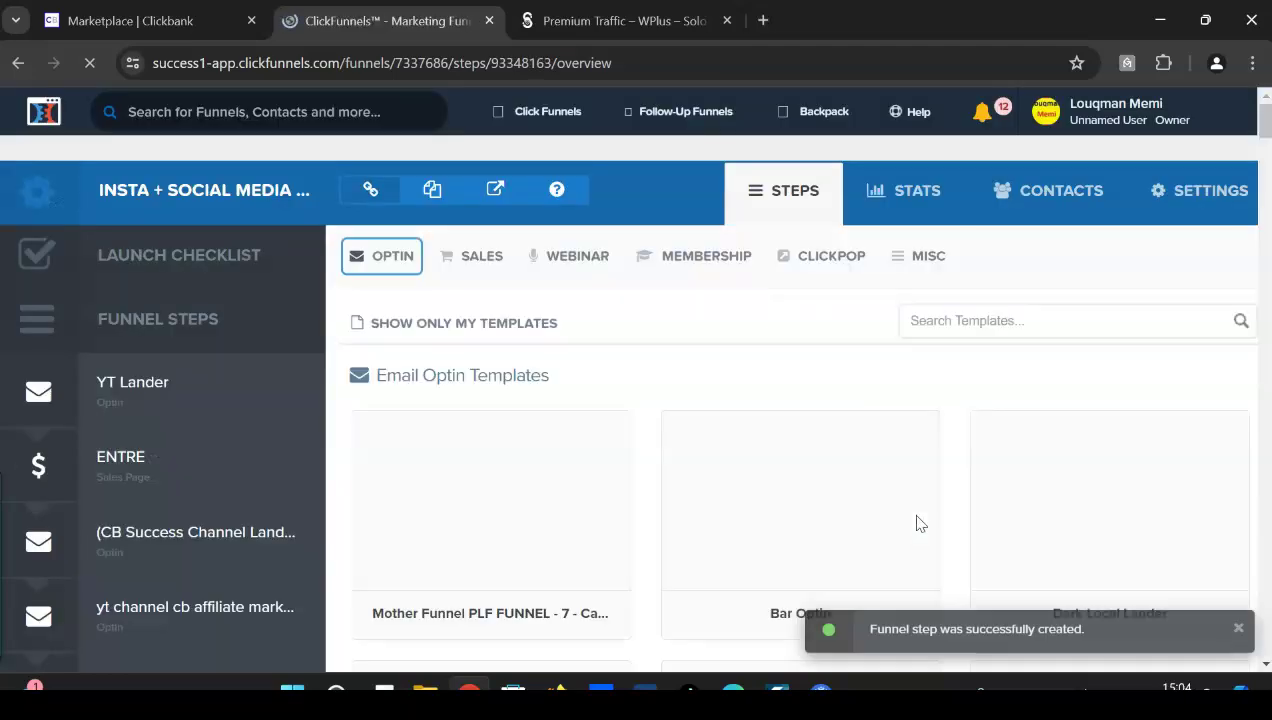
Browse the sales page templates and the options under the other template categories for the new funnel step.
click(390, 258)
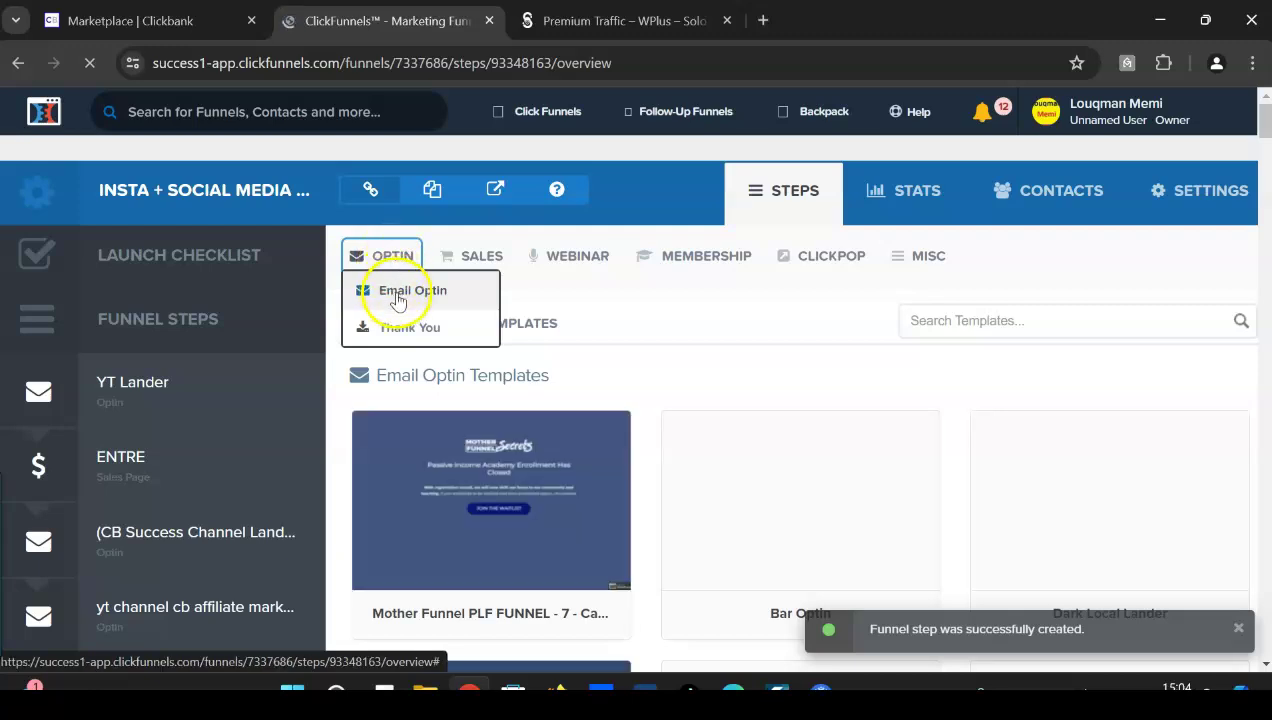
click(481, 258)
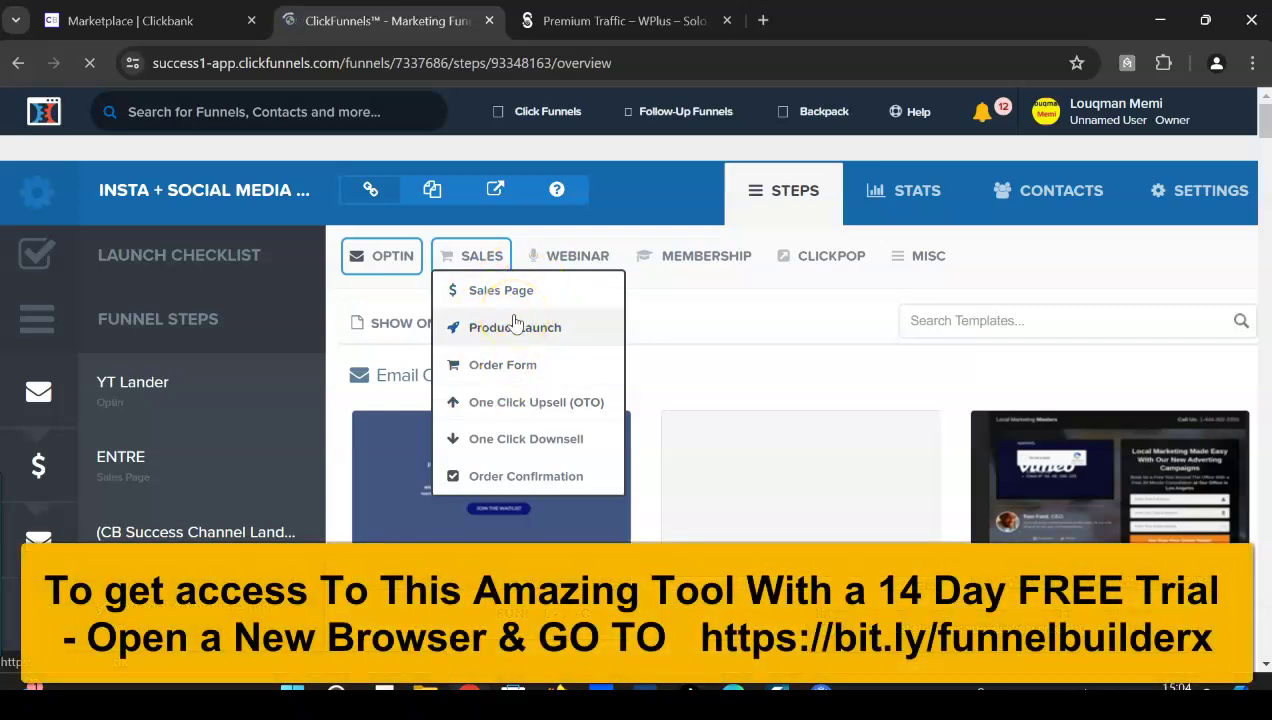
click(500, 290)
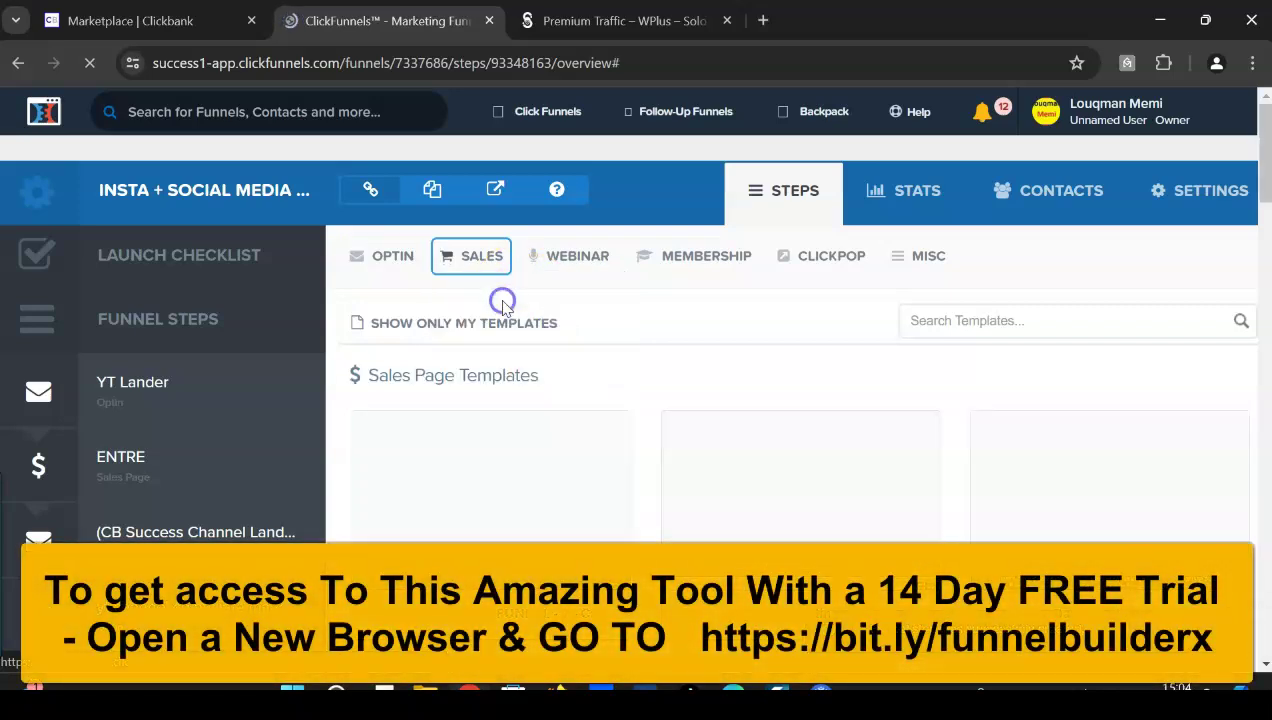
scroll(1243, 192, down, 2)
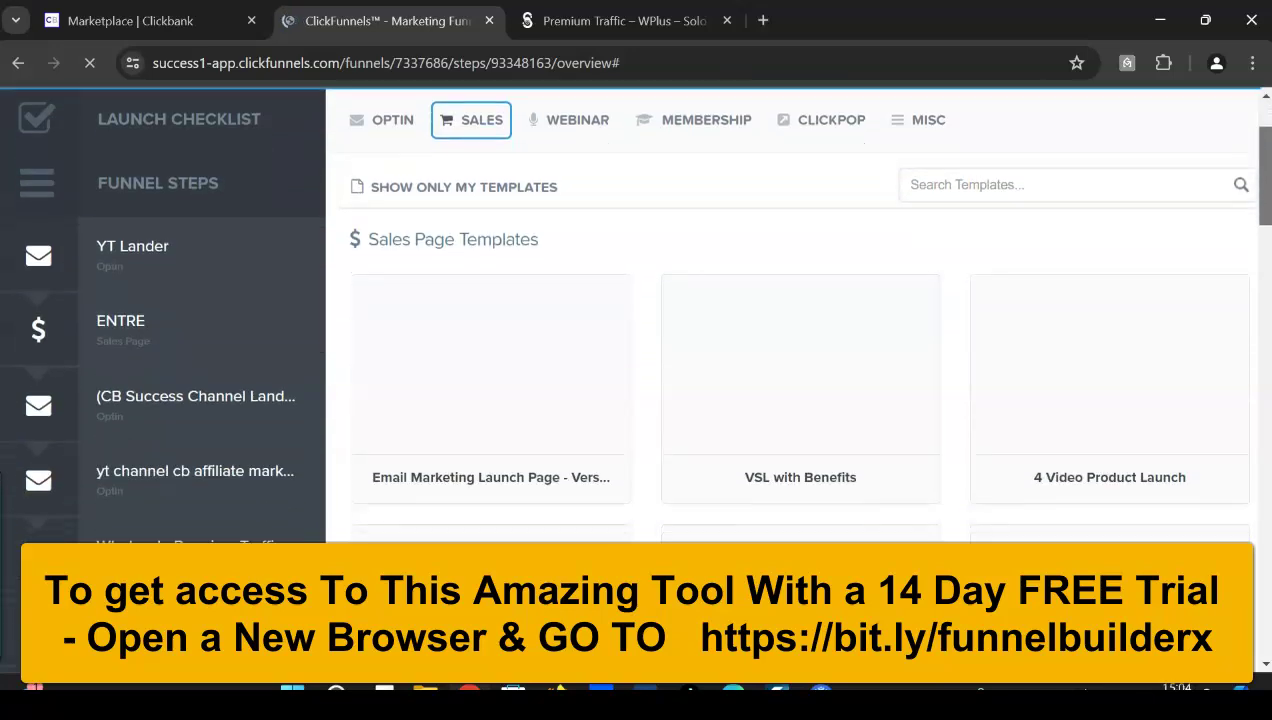
scroll(1265, 295, down, 7)
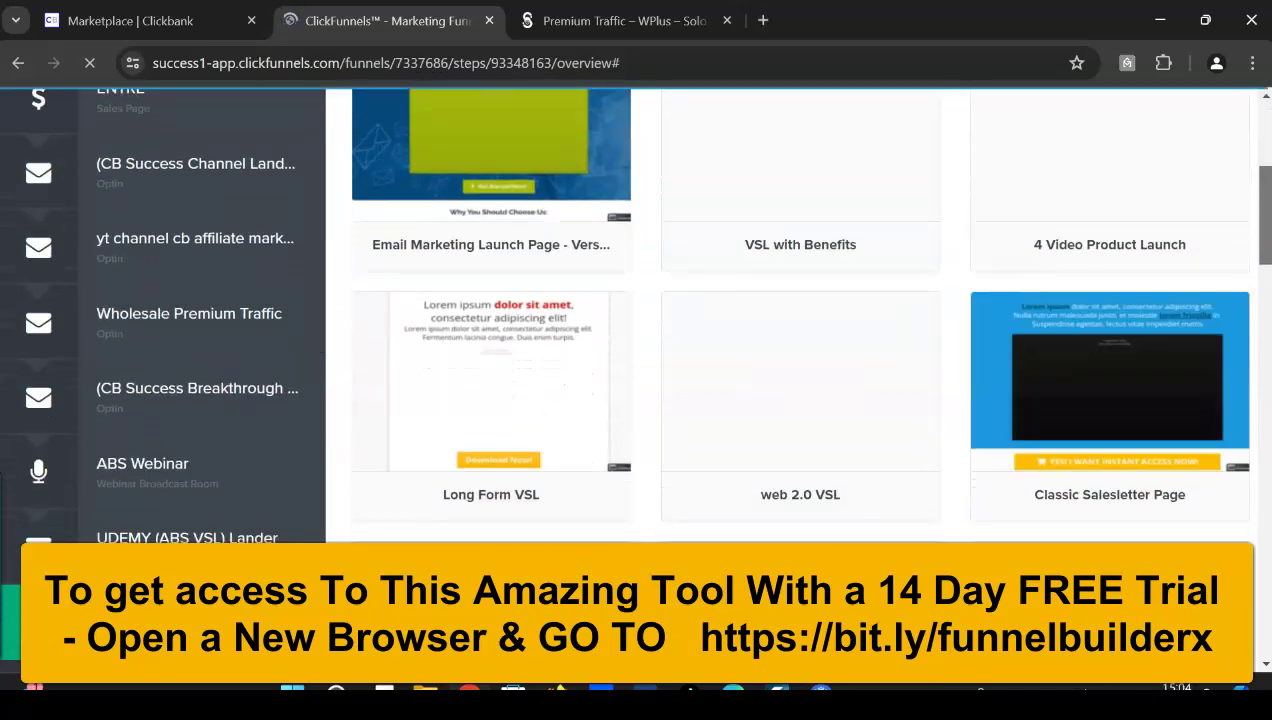
drag(1265, 295, 1263, 150)
mouse_move(470, 256)
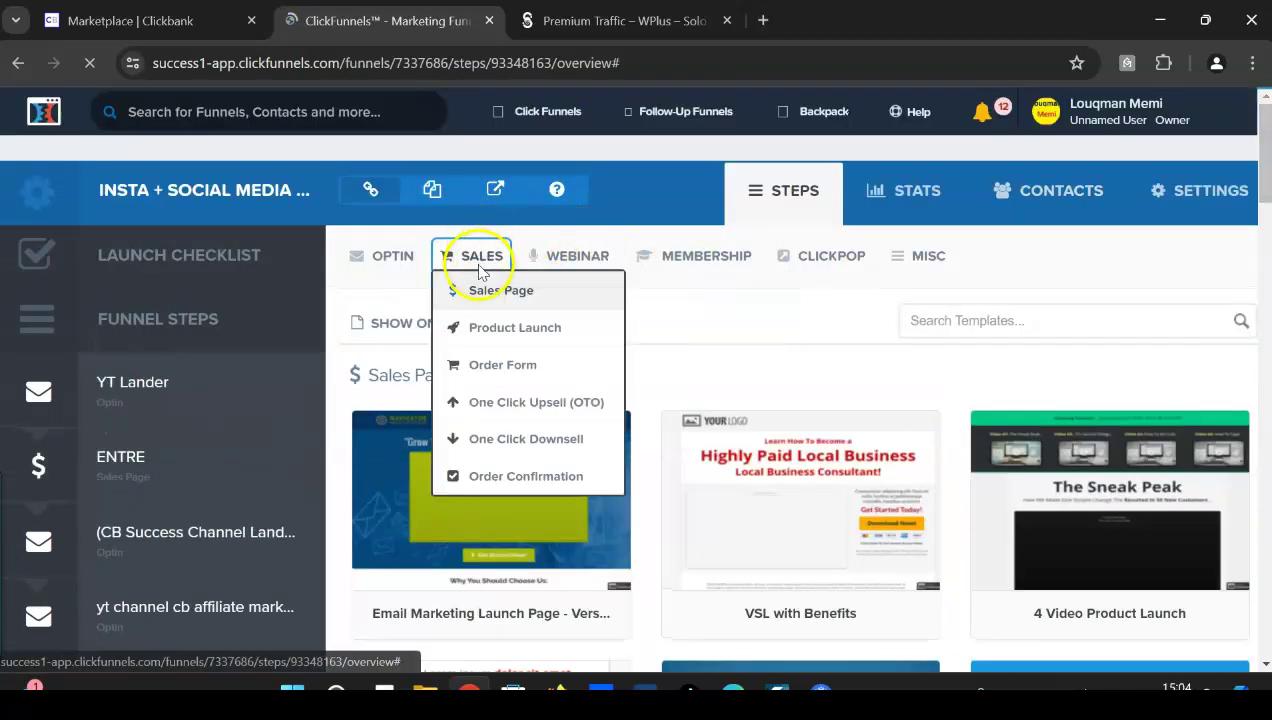
mouse_move(577, 260)
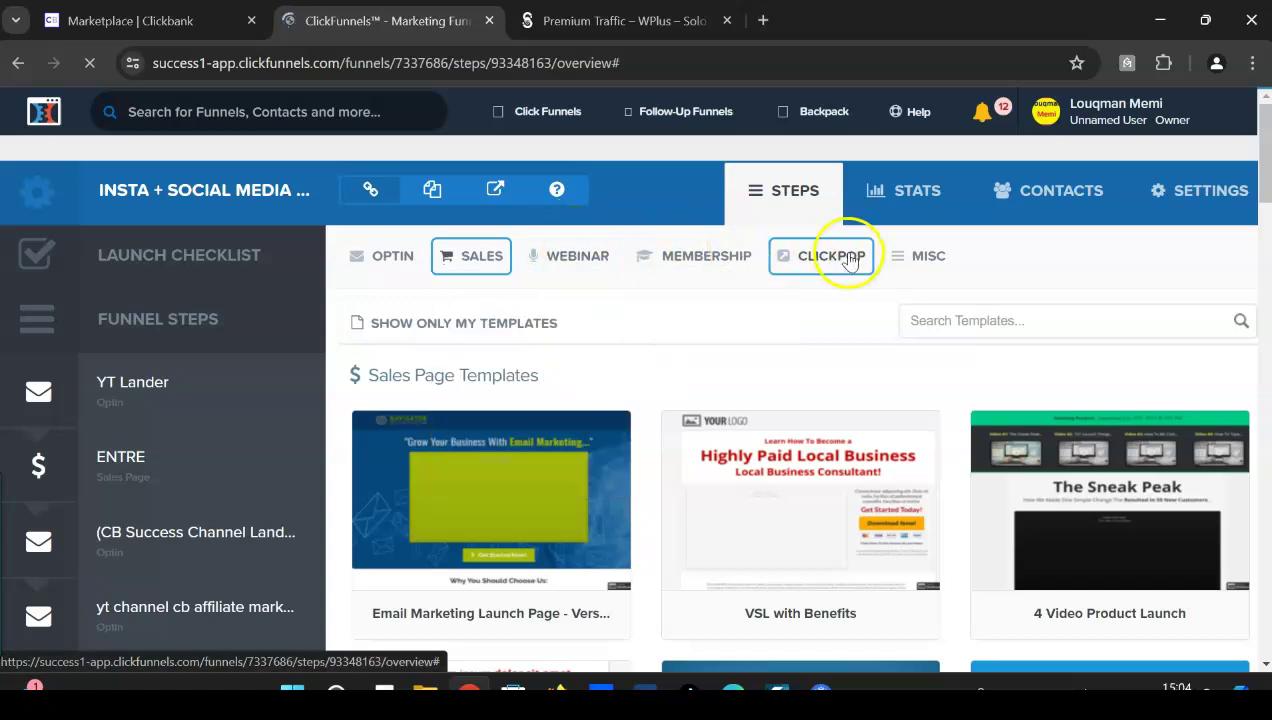
Apply the "Big Blur Optin" email optin template to the "John Crestani Test" step and open its page in the editor.
mouse_move(398, 258)
click(407, 288)
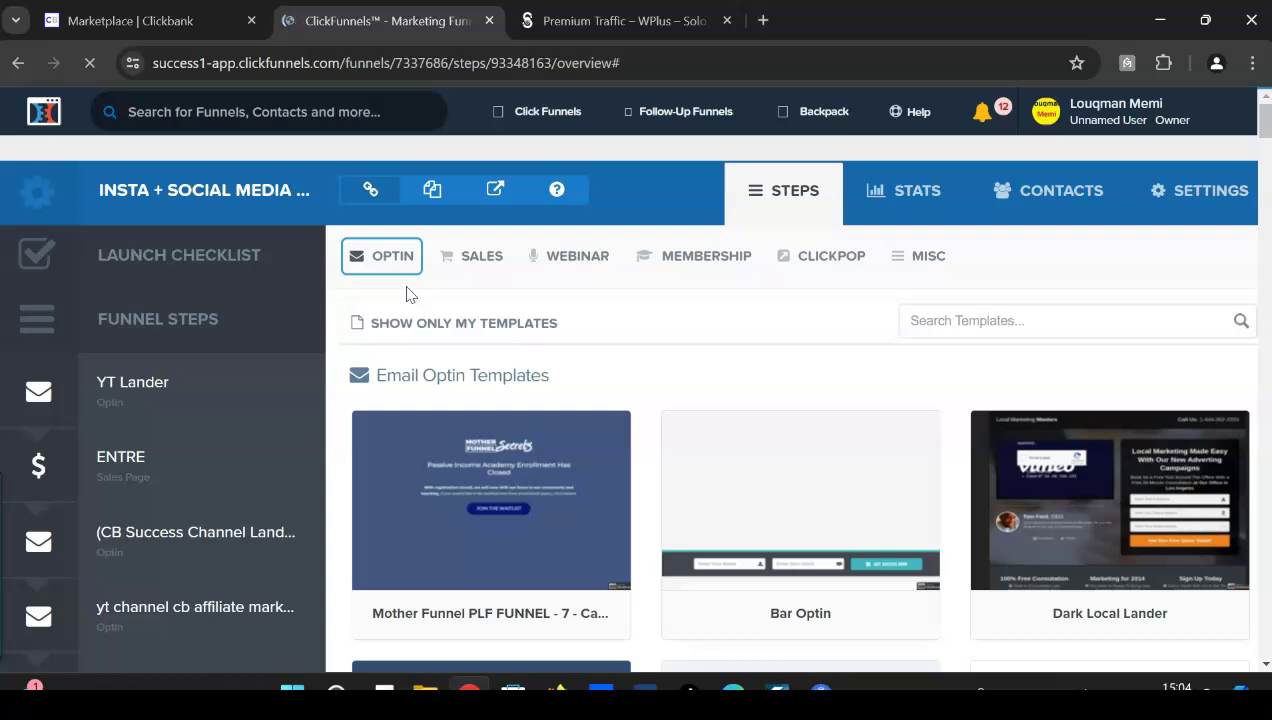
drag(1262, 122, 1265, 165)
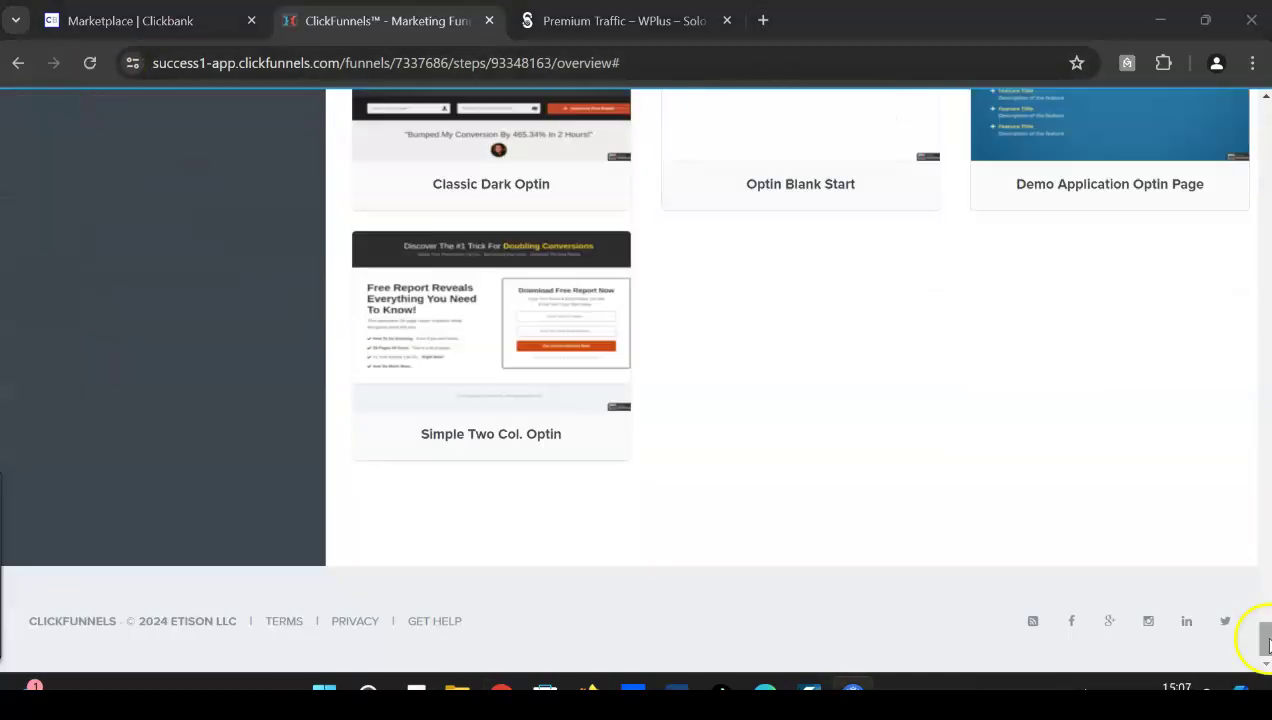
drag(1266, 643, 1265, 592)
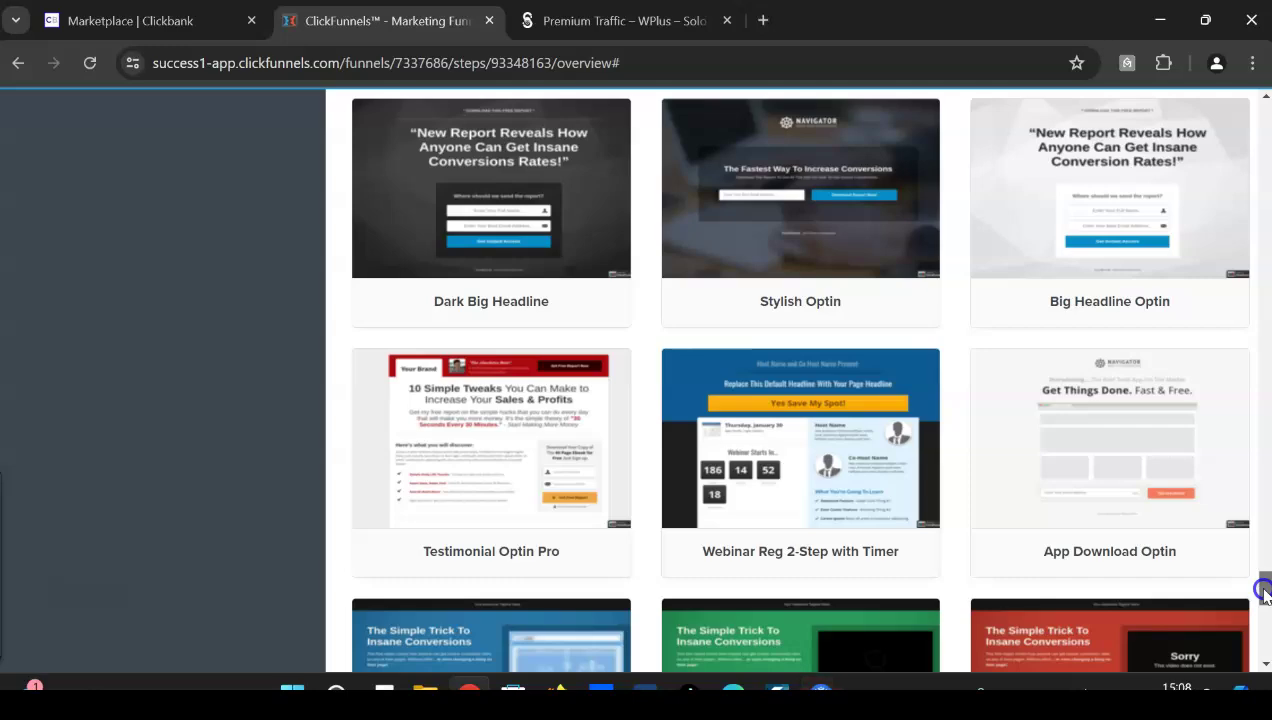
drag(1263, 592, 1264, 420)
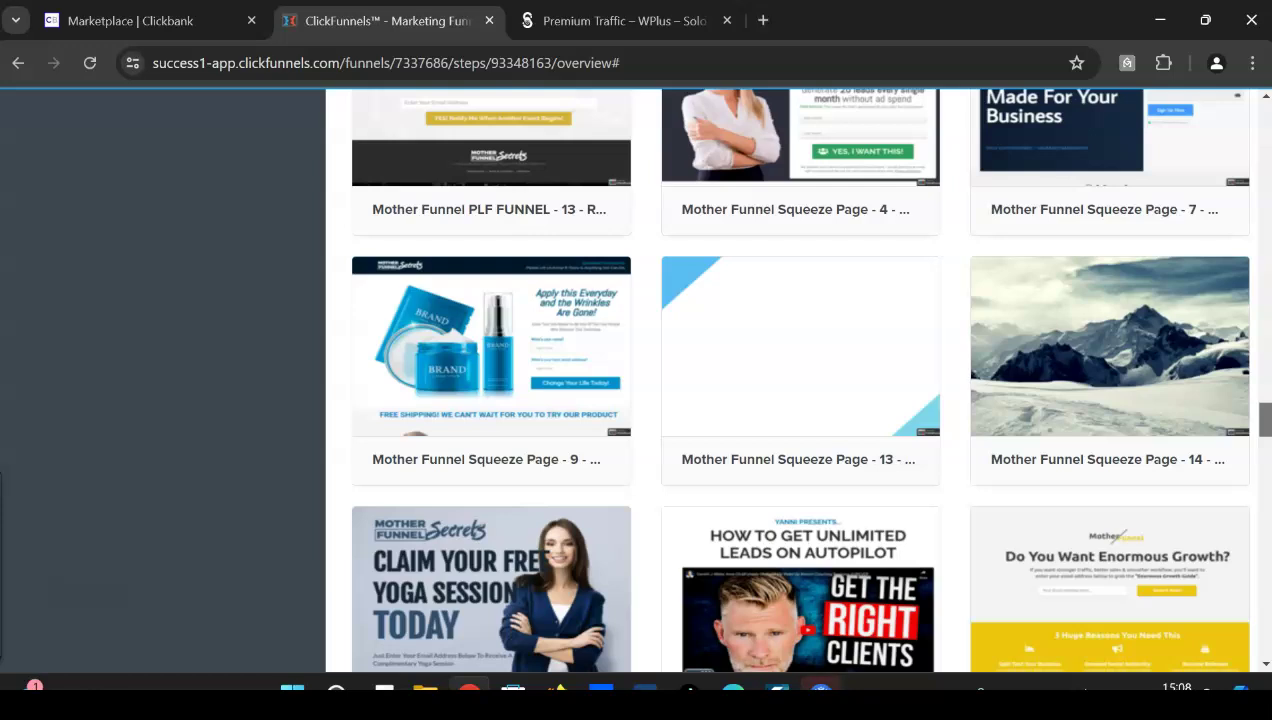
drag(1264, 420, 1262, 255)
mouse_move(420, 417)
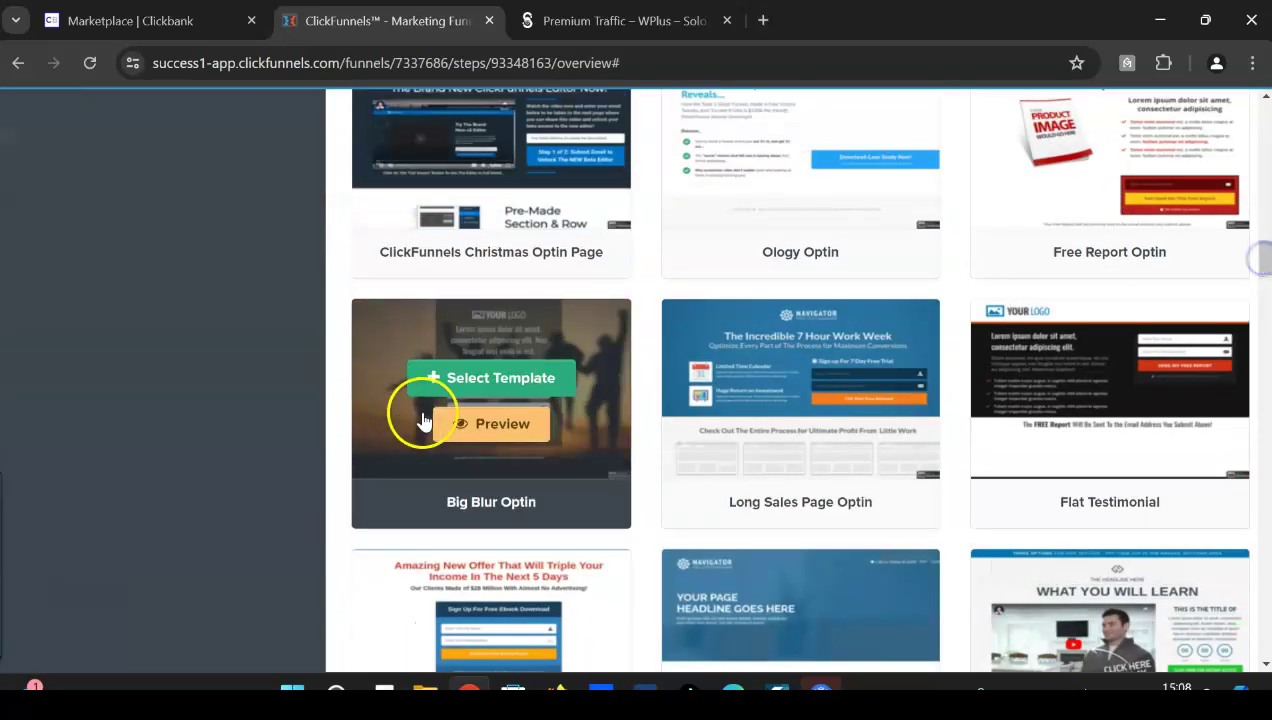
click(515, 377)
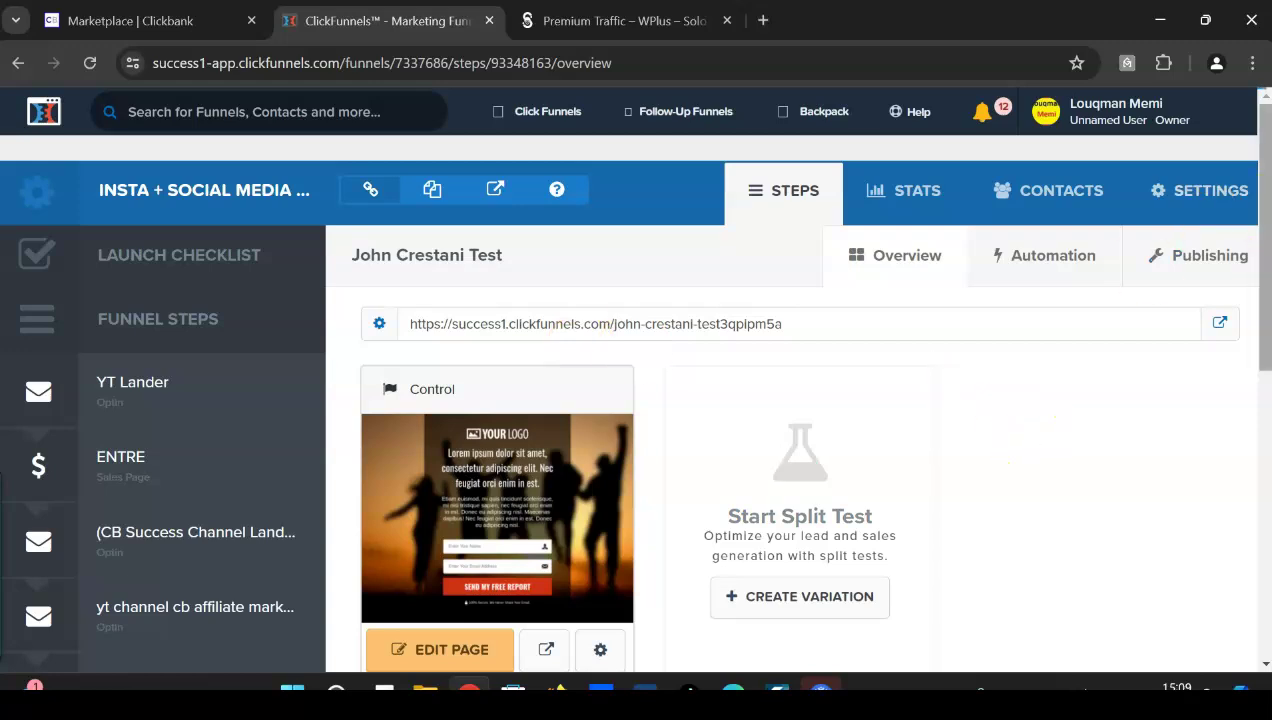
scroll(659, 505, down, 1)
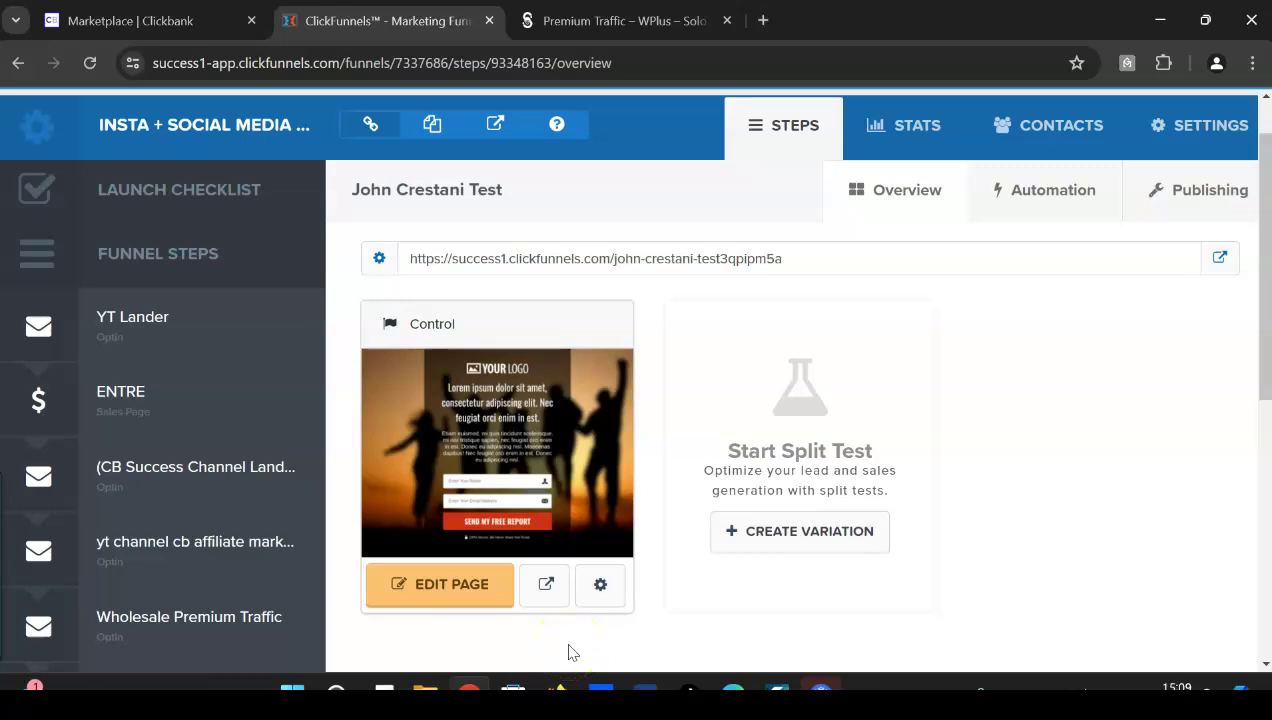
click(455, 590)
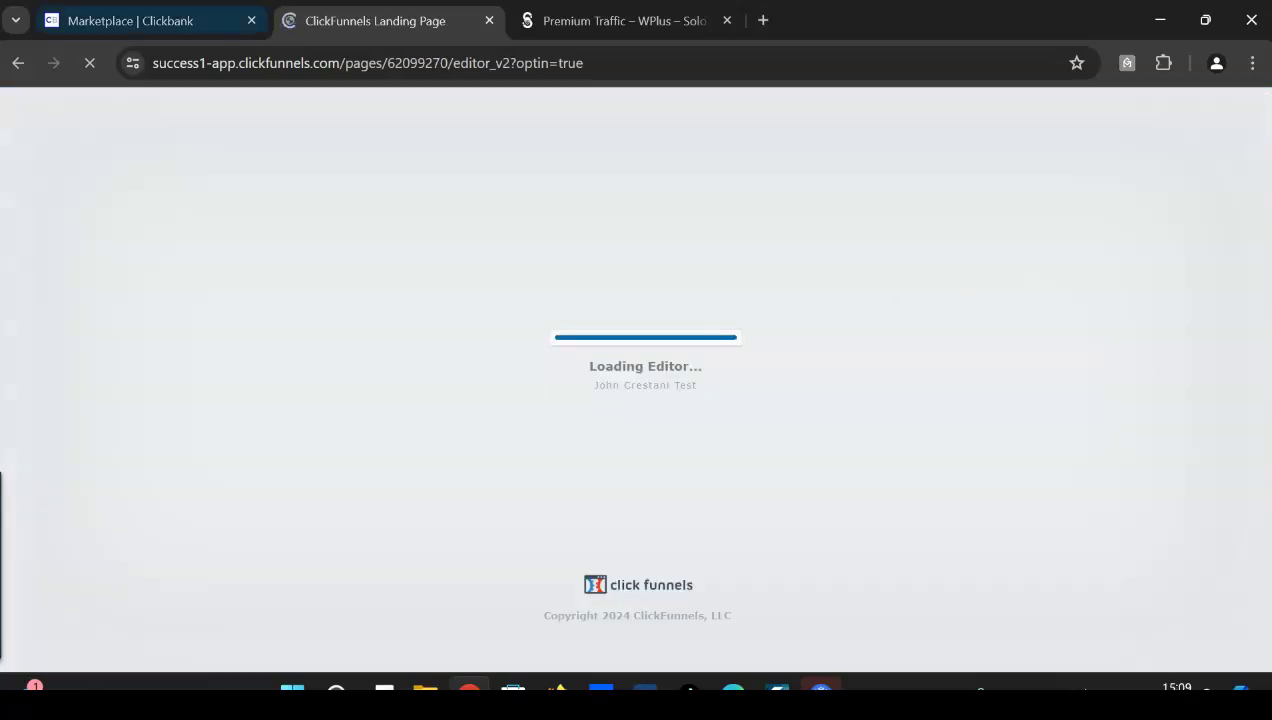
Switch to ClickBank and review the landing page options in the Super Affiliate System tracking link form, then close the form.
click(130, 20)
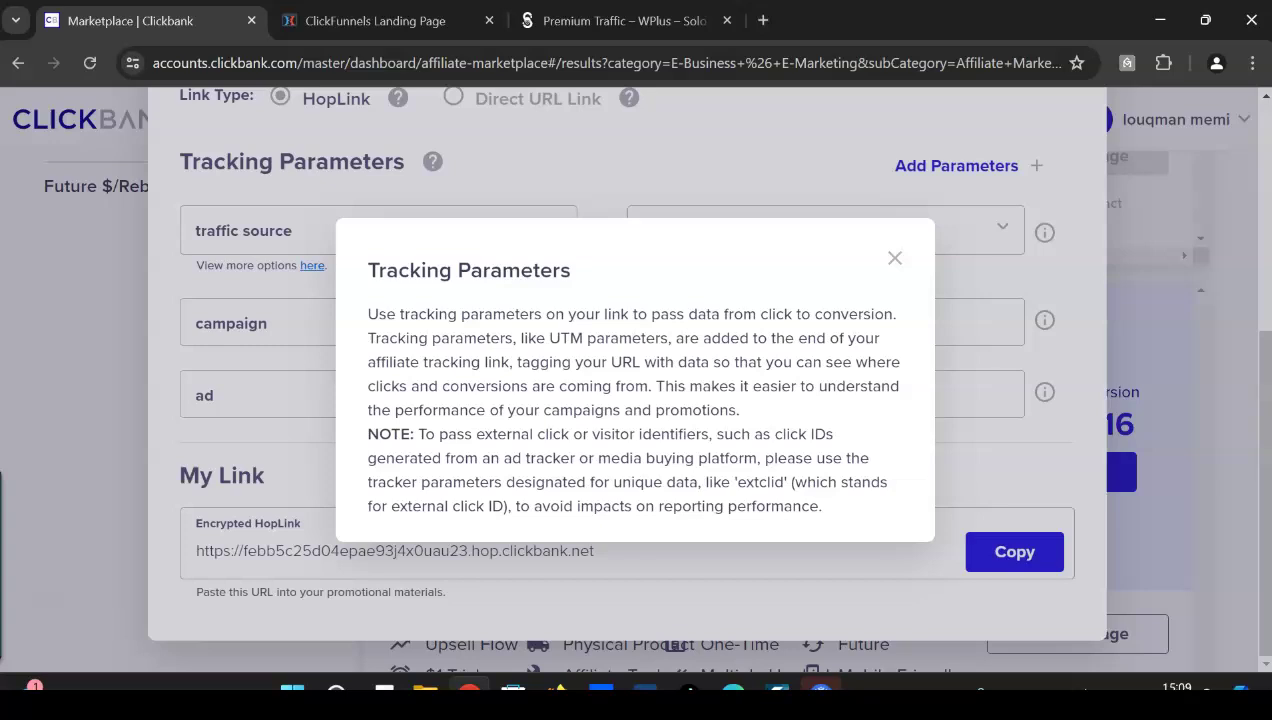
click(893, 258)
click(1013, 552)
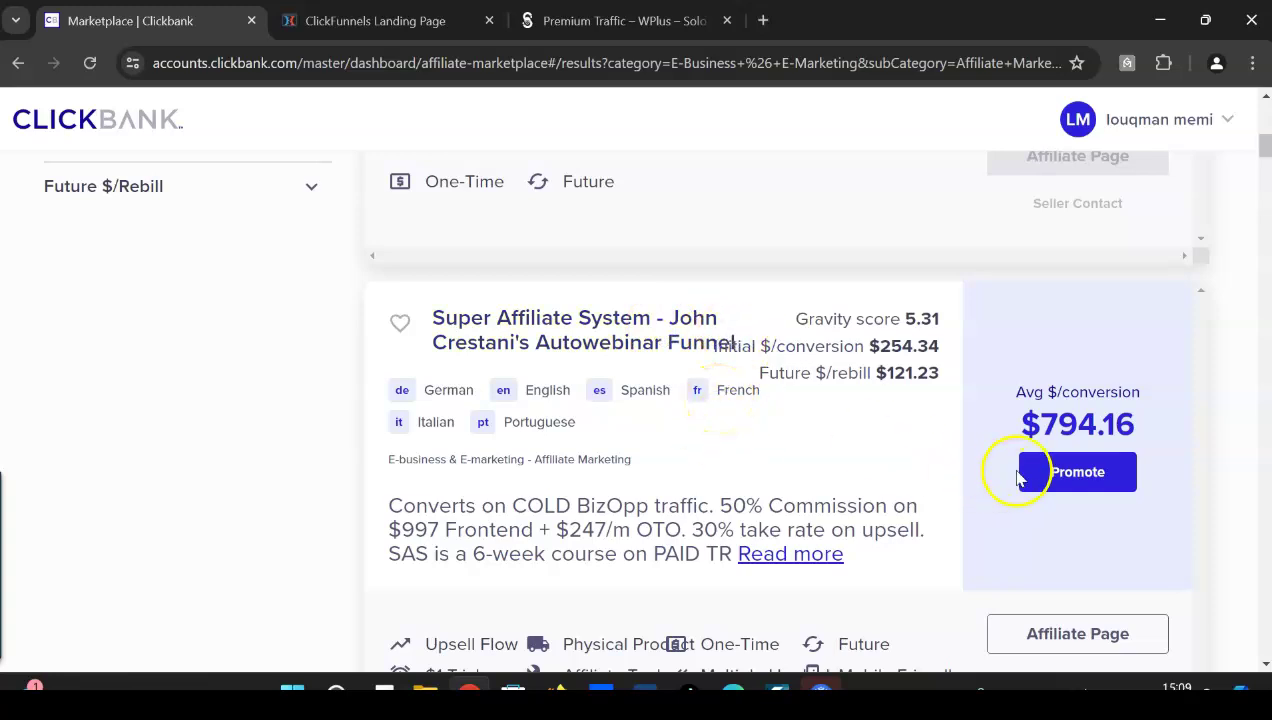
click(1065, 477)
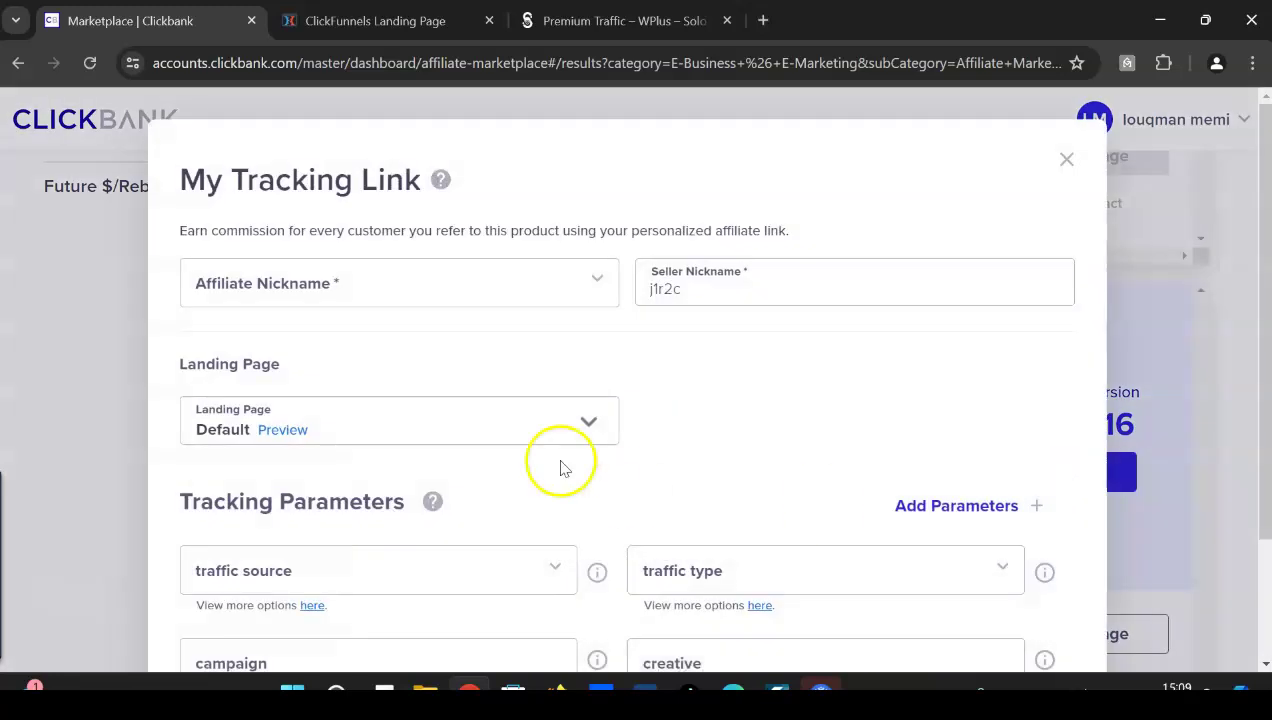
click(588, 421)
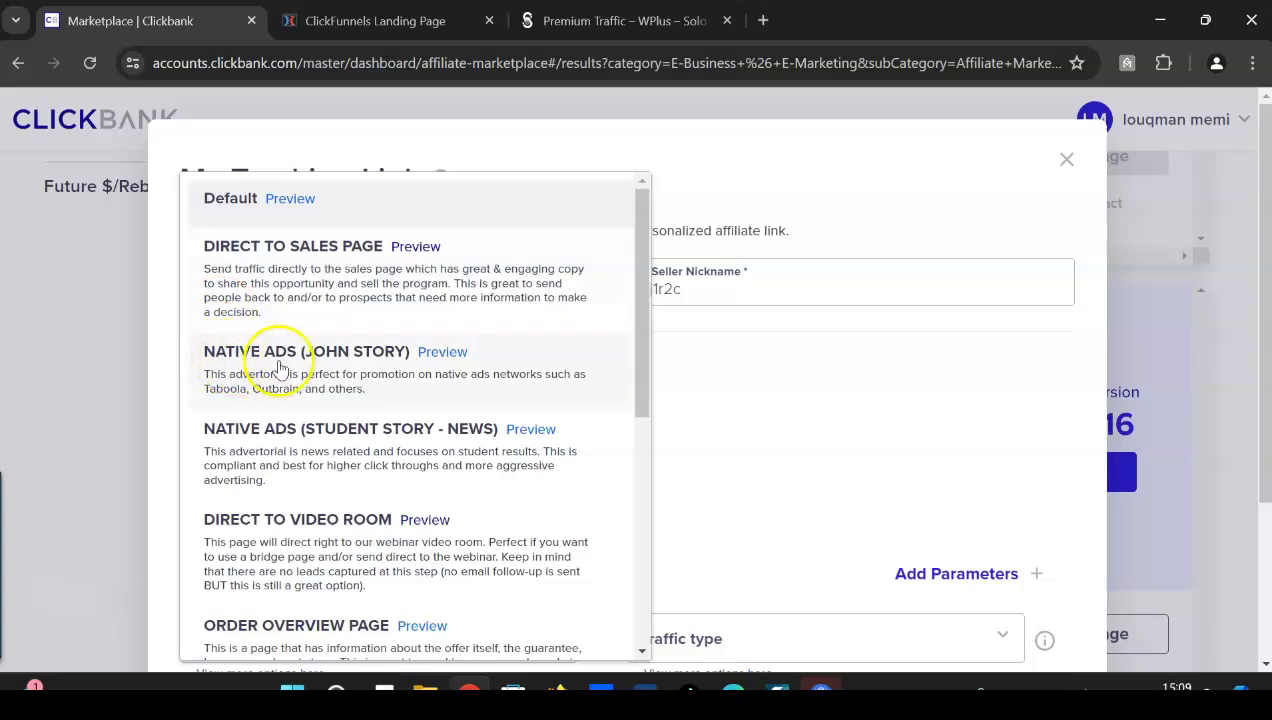
click(959, 402)
click(1199, 354)
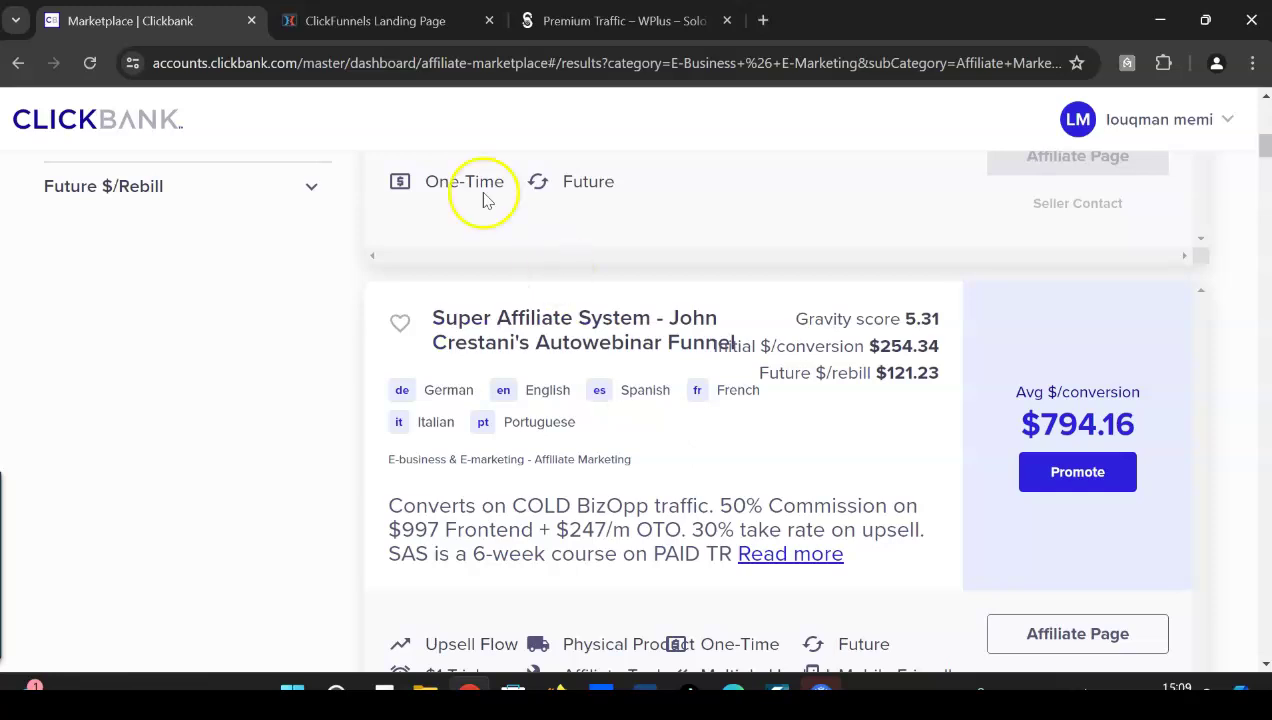
Return to the ClickFunnels page editor and delete the logo and the name input field from the page.
click(341, 14)
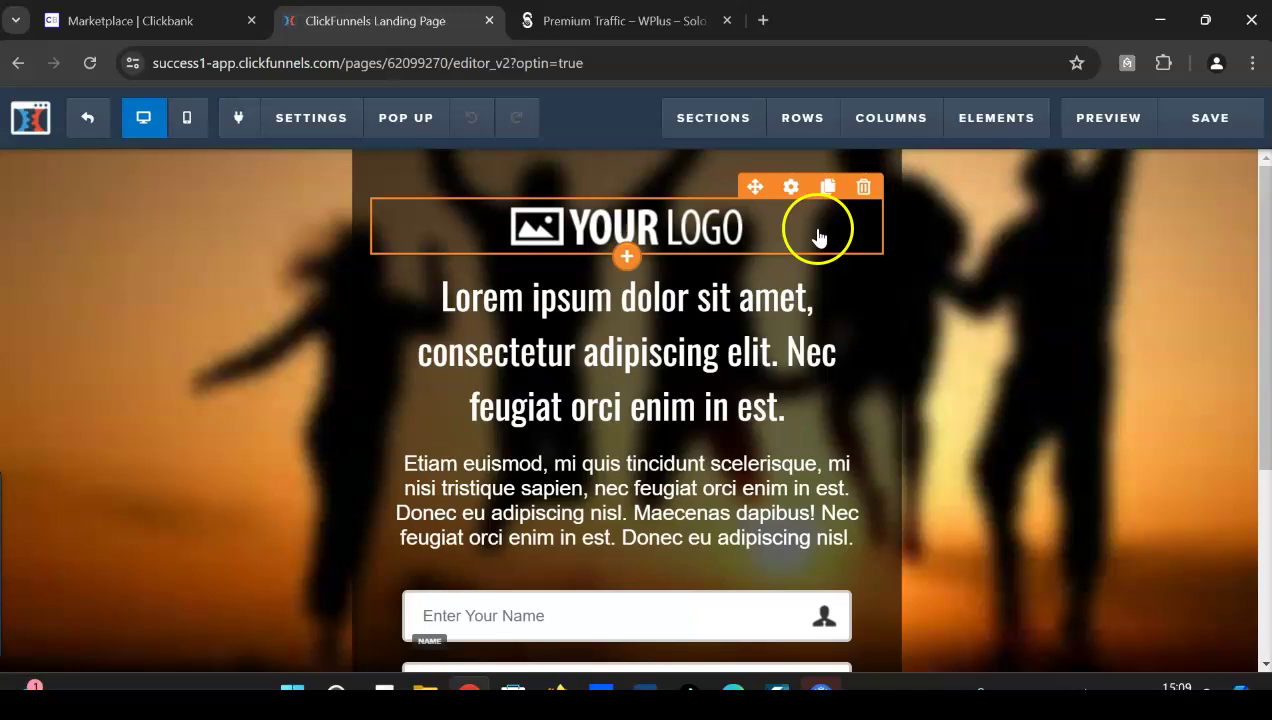
click(864, 189)
click(738, 195)
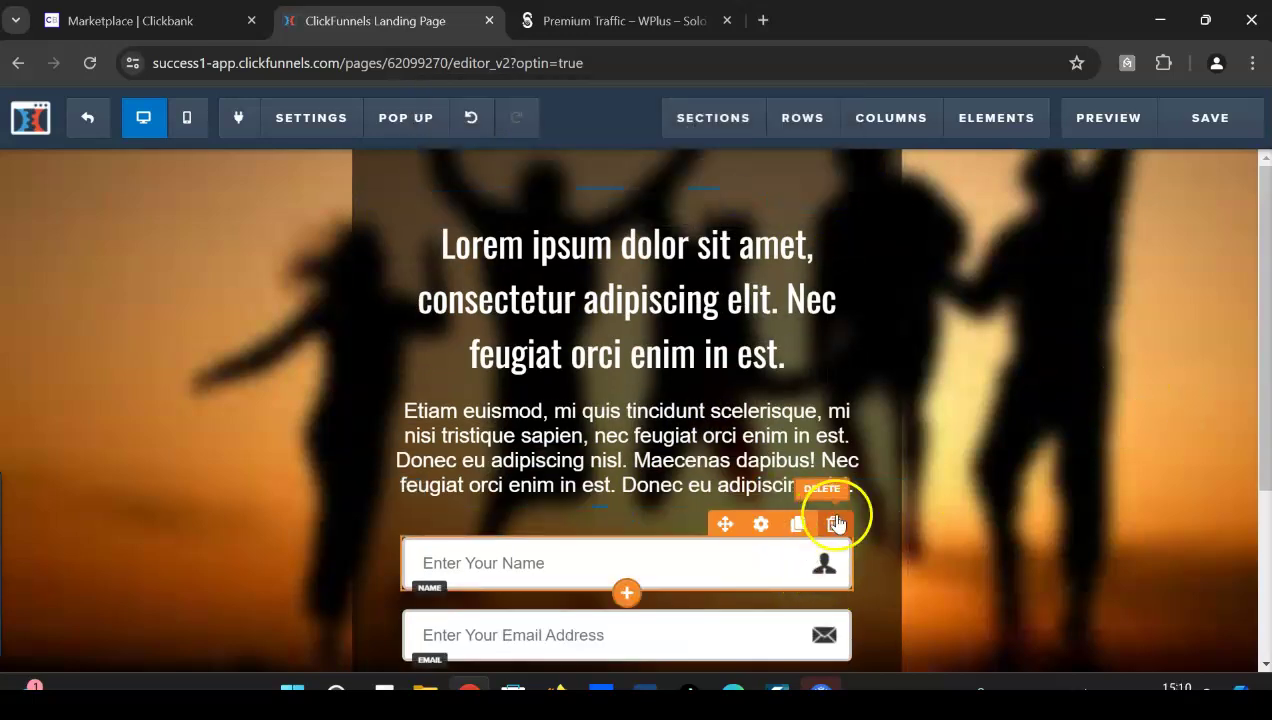
click(833, 524)
click(724, 190)
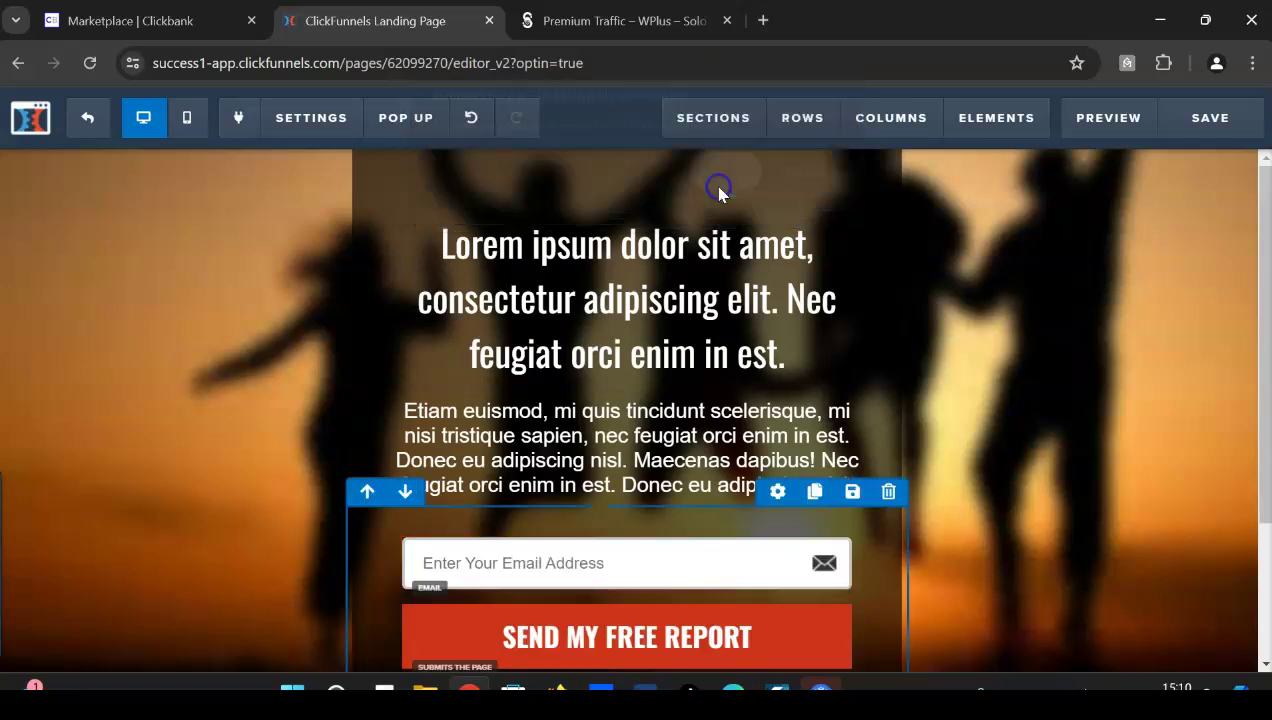
Replace the headline with "Discover How To Go From Zero To $21,876 Per Month Online Without a Website.", with a line break before "Without".
click(784, 346)
drag(782, 358, 444, 250)
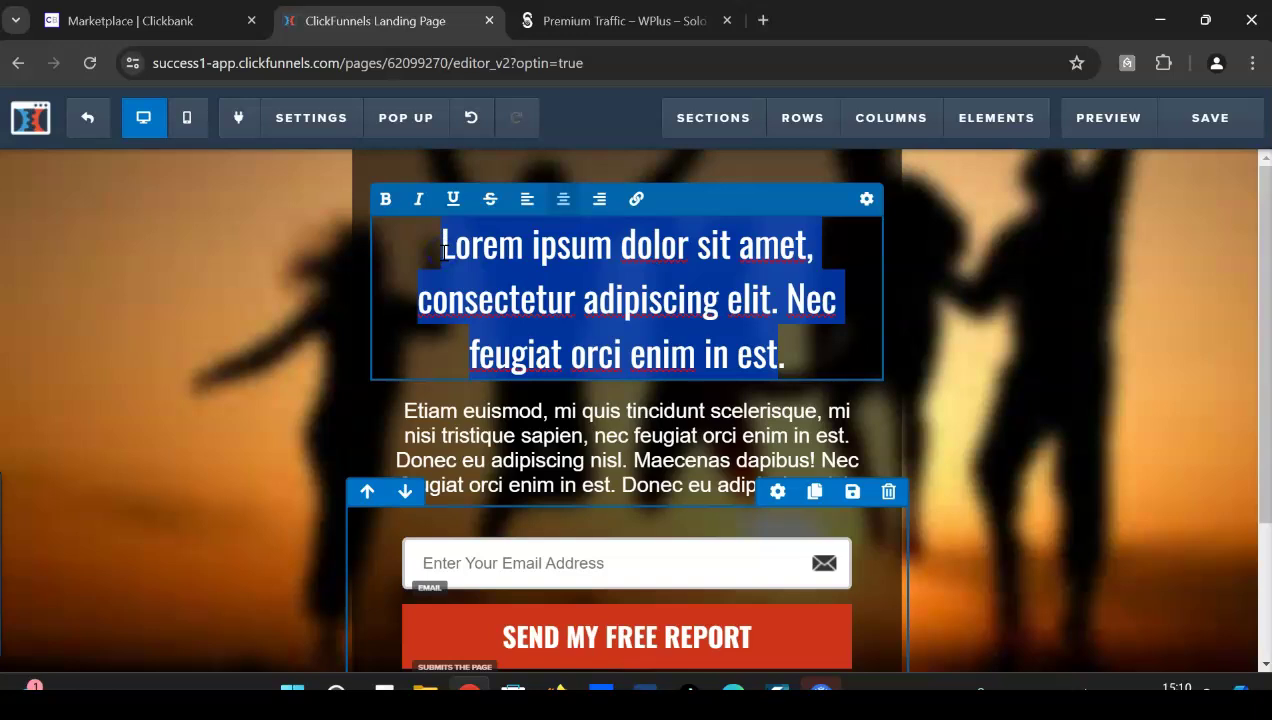
text(Discover How To Go From Zero To )
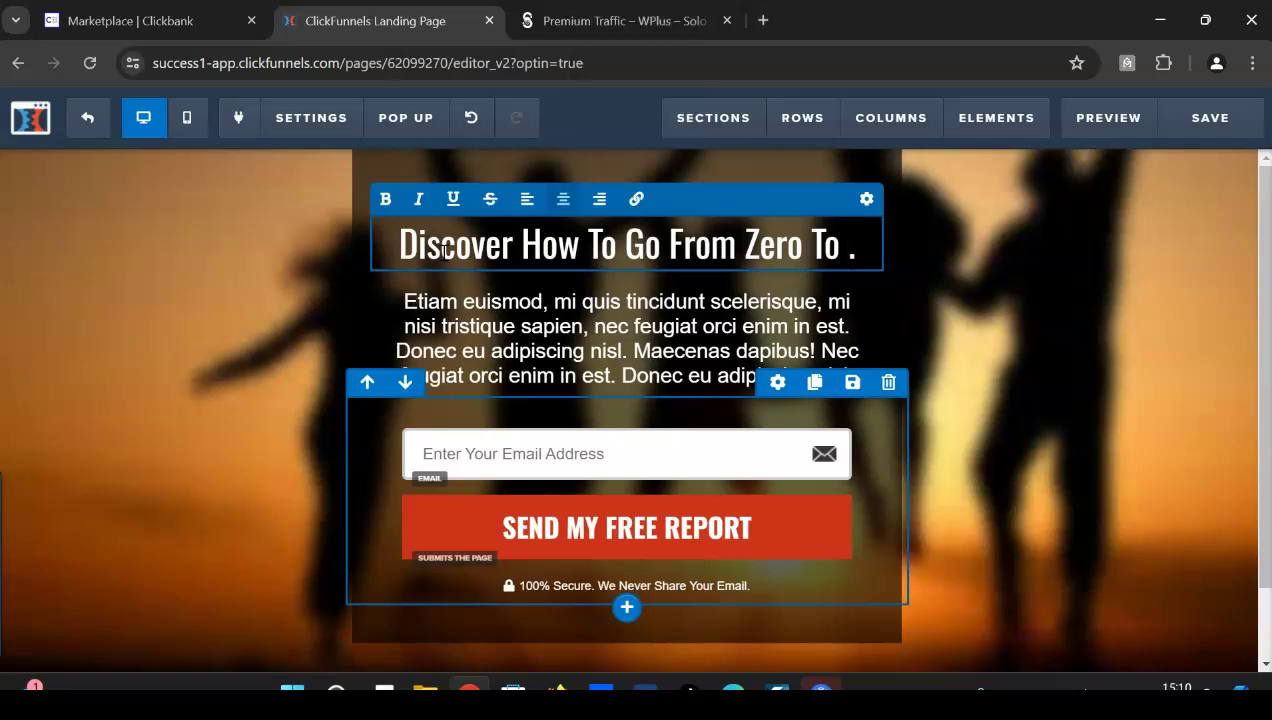
text($21,876)
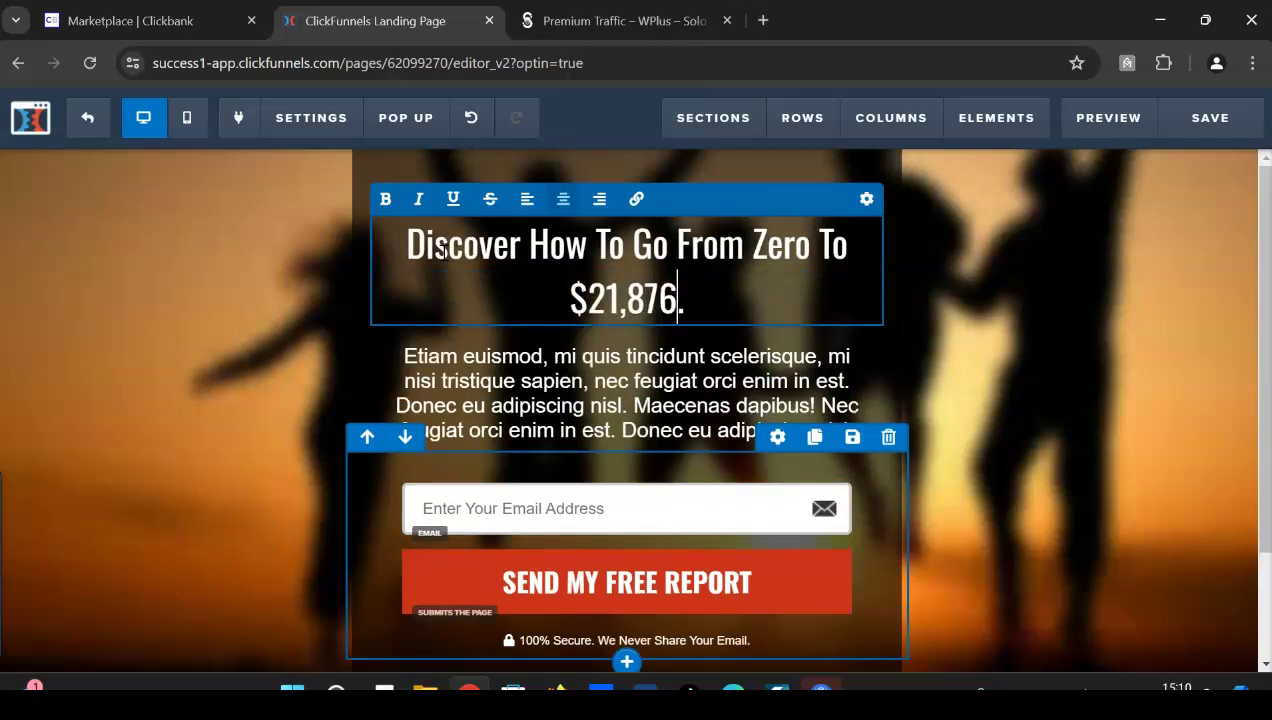
text( Per )
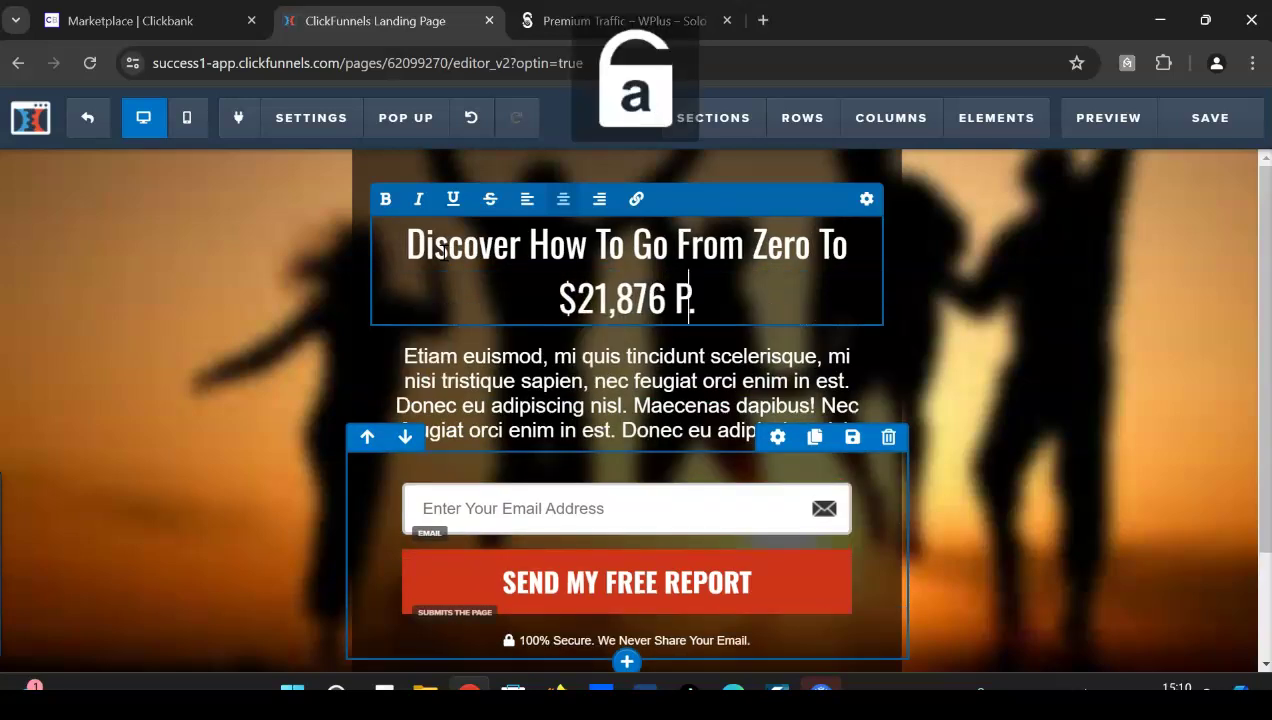
text(M)
key(Caps_Lock)
text(onth Onl)
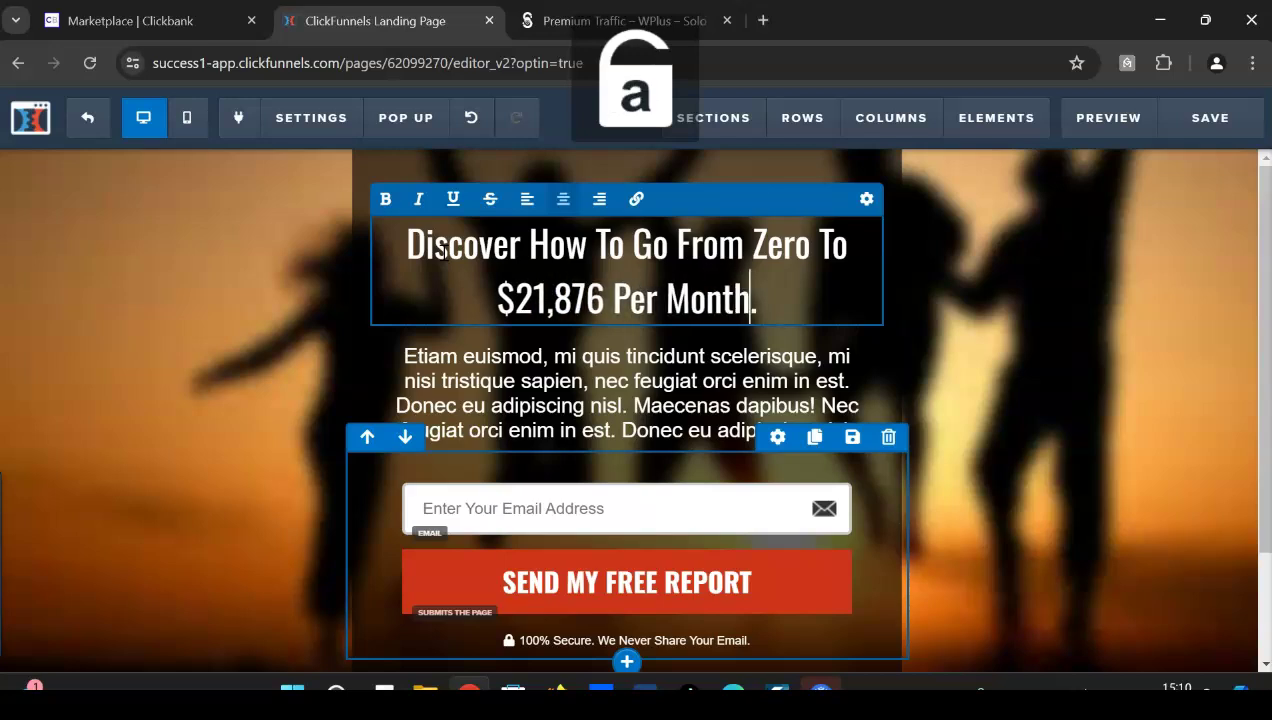
text(ine)
key(Caps_Lock)
text(W)
key(Caps_Lock)
text(ithout )
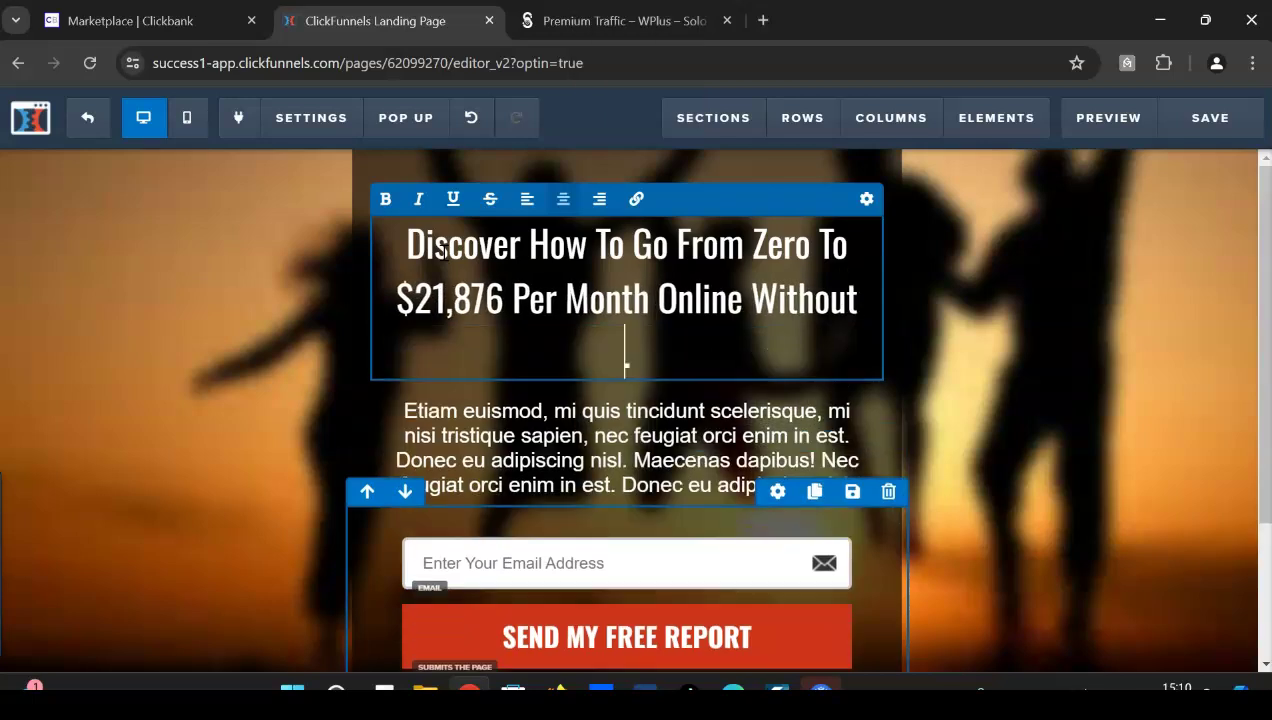
text(a)
key(Caps_Lock)
text(W)
key(Caps_Lock)
text(ebsite.)
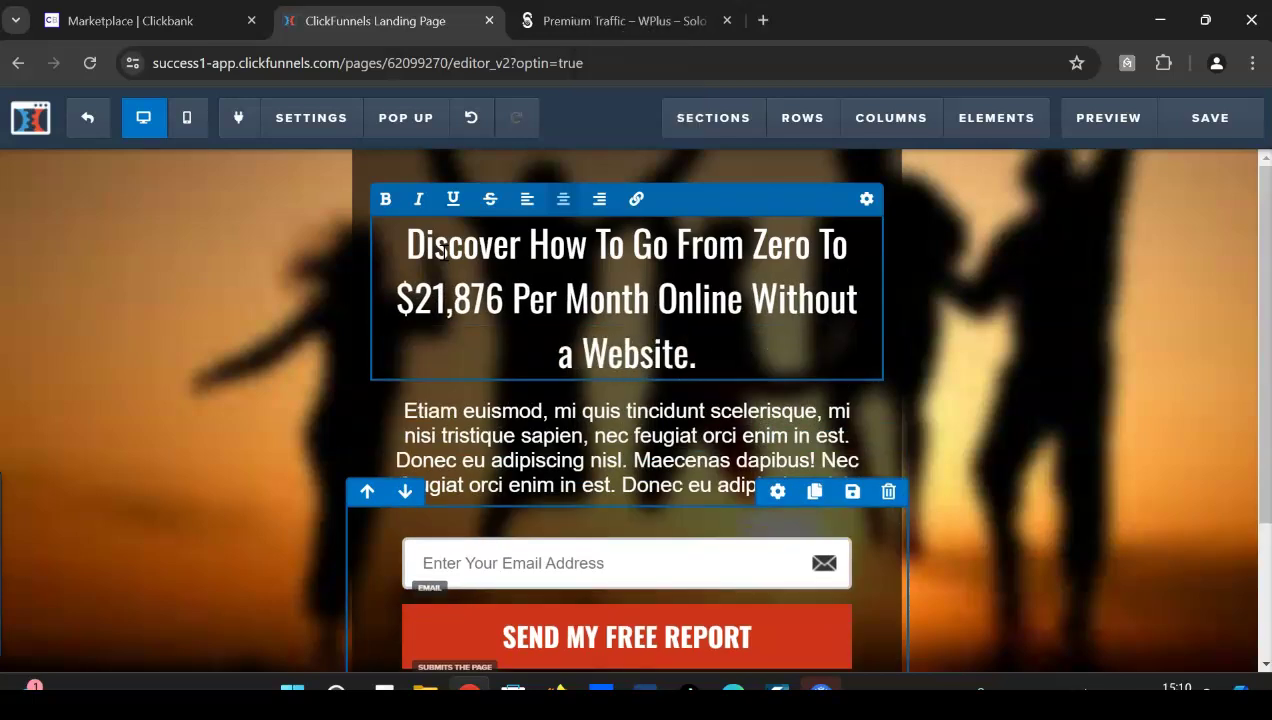
click(758, 305)
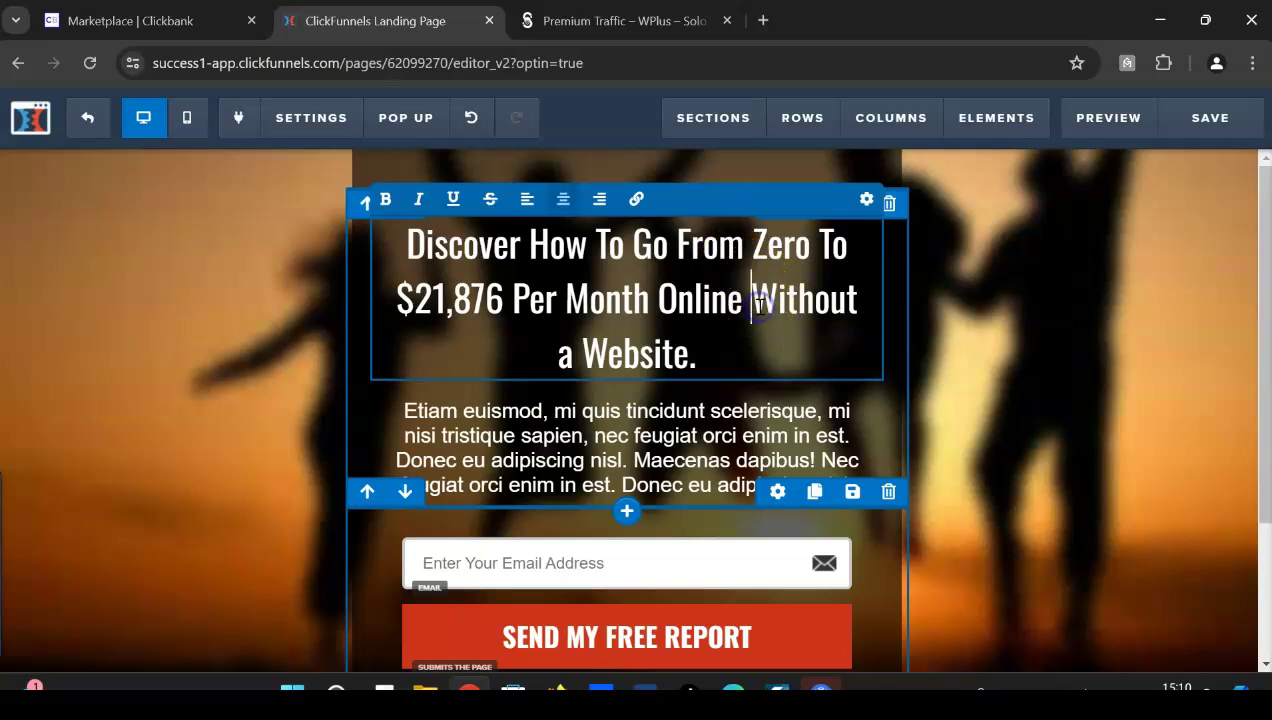
key(Return)
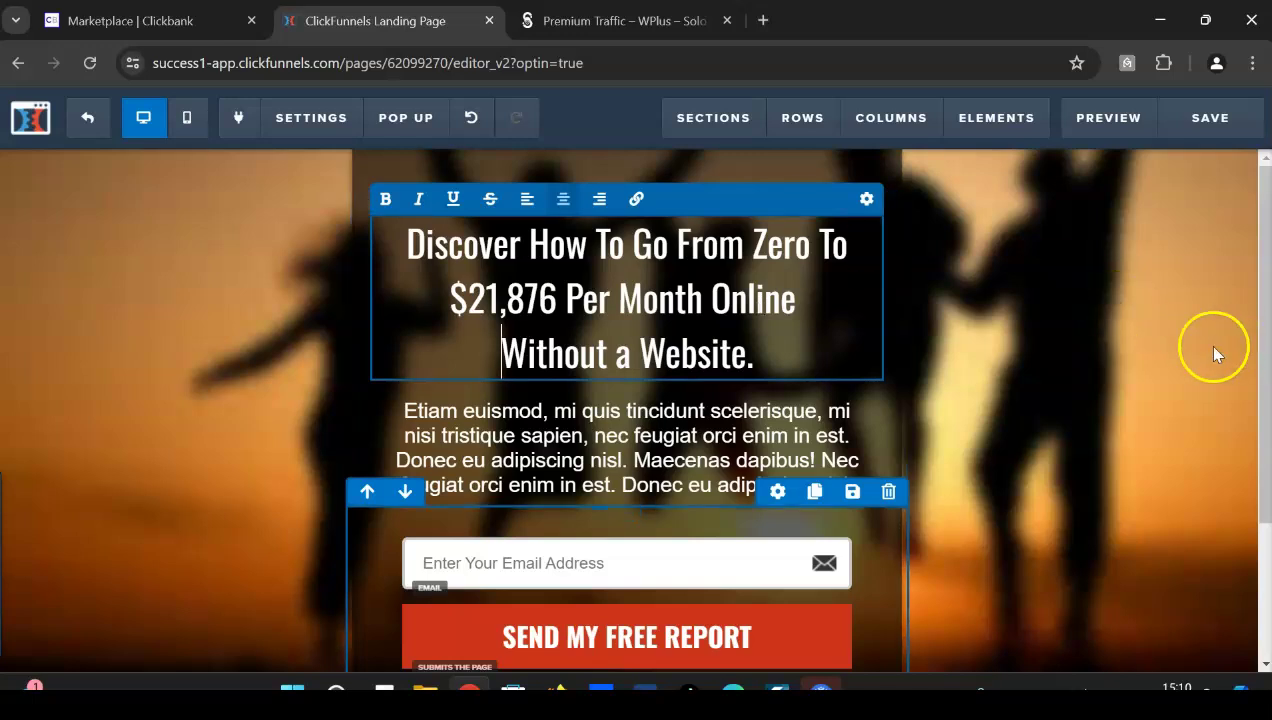
Replace the placeholder paragraph below the headline with "31,746 PEOPLE CAN'T BE WRONG - REAL PEOPLE WITH REAL RESULTS...".
click(878, 440)
click(747, 465)
click(855, 430)
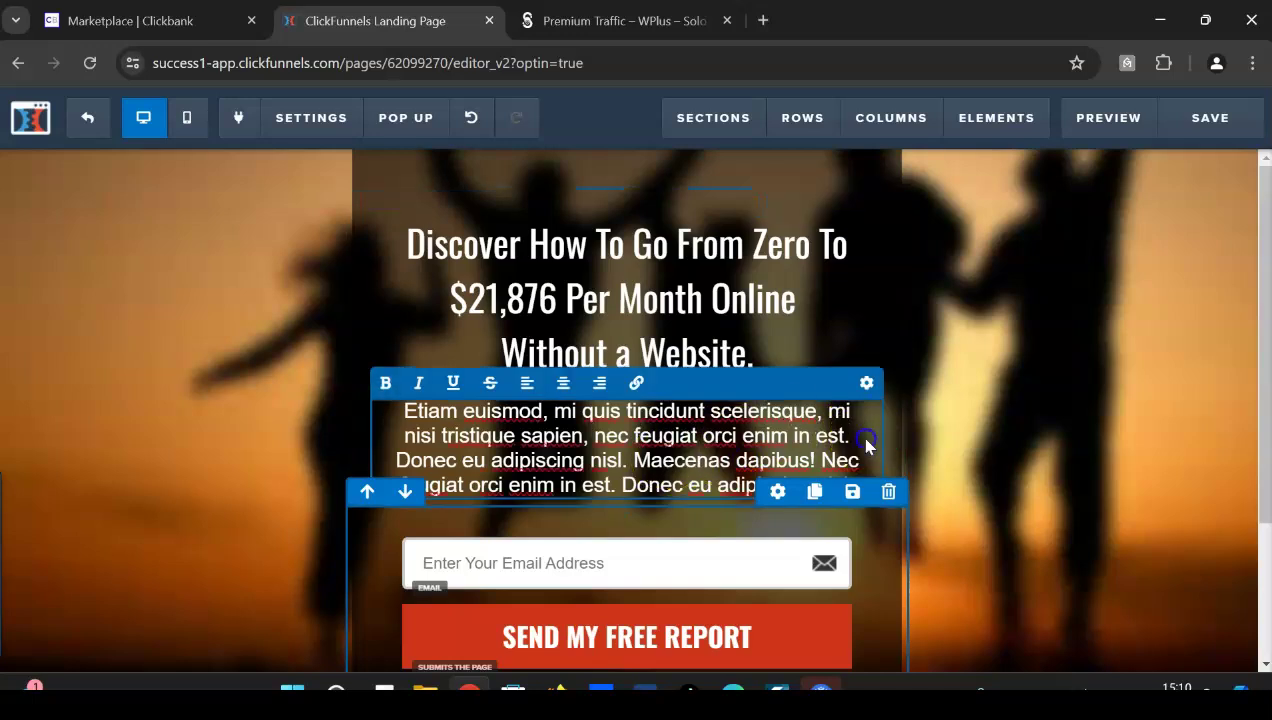
click(998, 464)
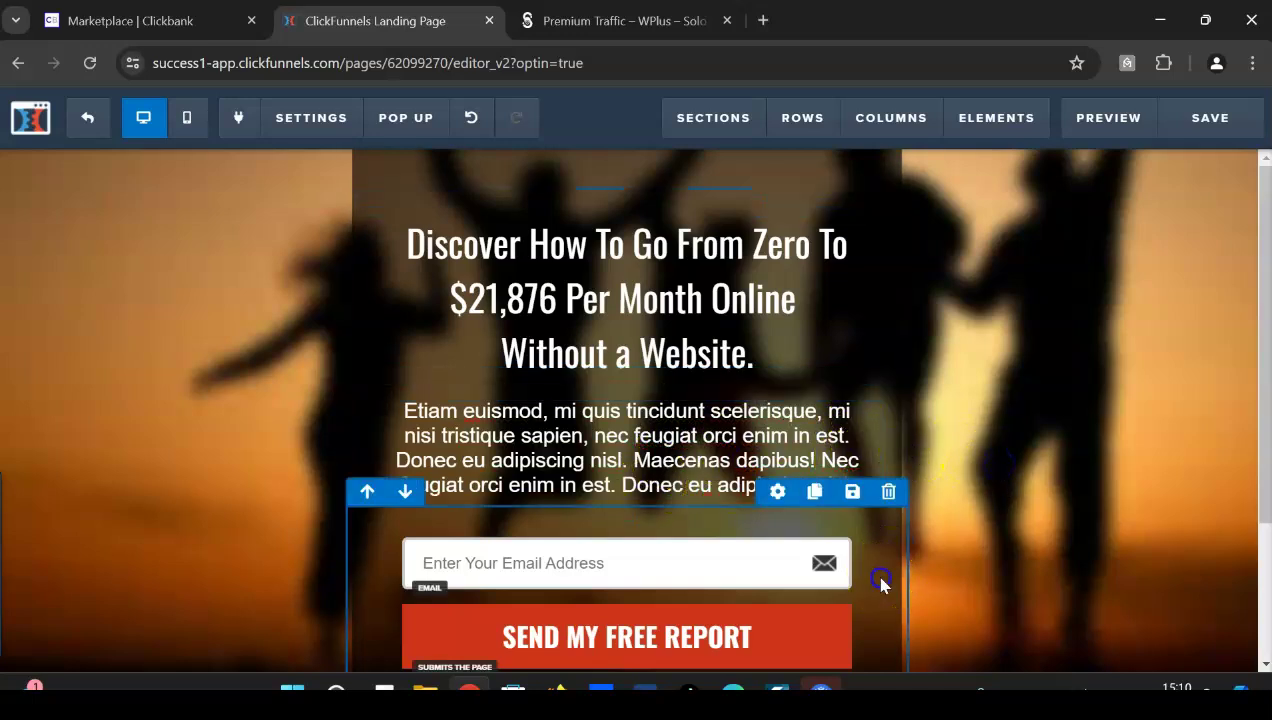
click(752, 468)
click(832, 473)
drag(856, 484, 406, 411)
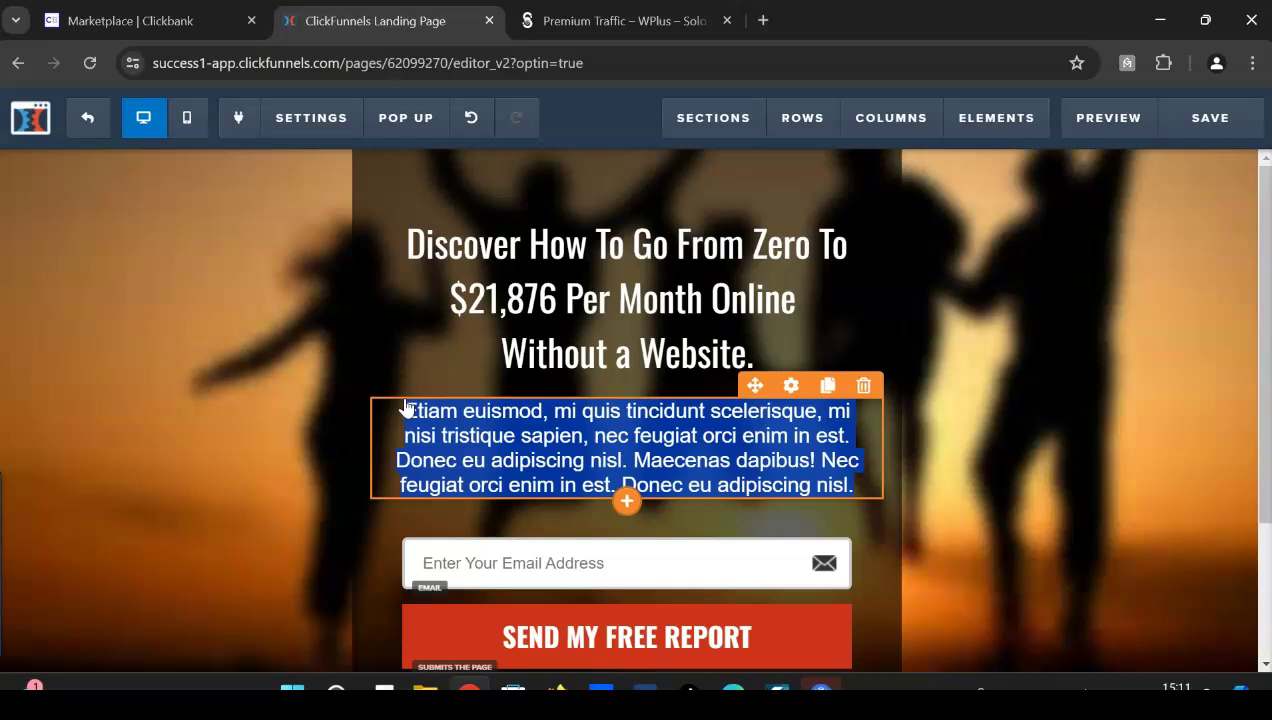
drag(424, 413, 441, 429)
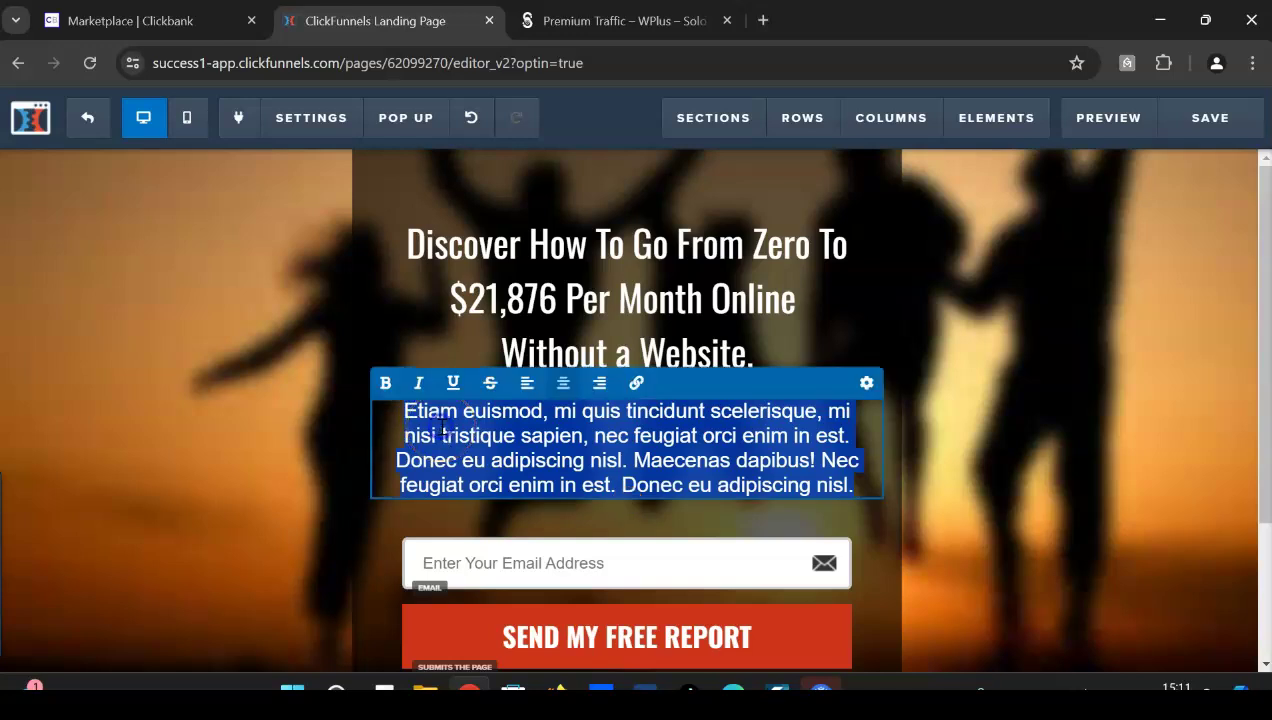
text(31)
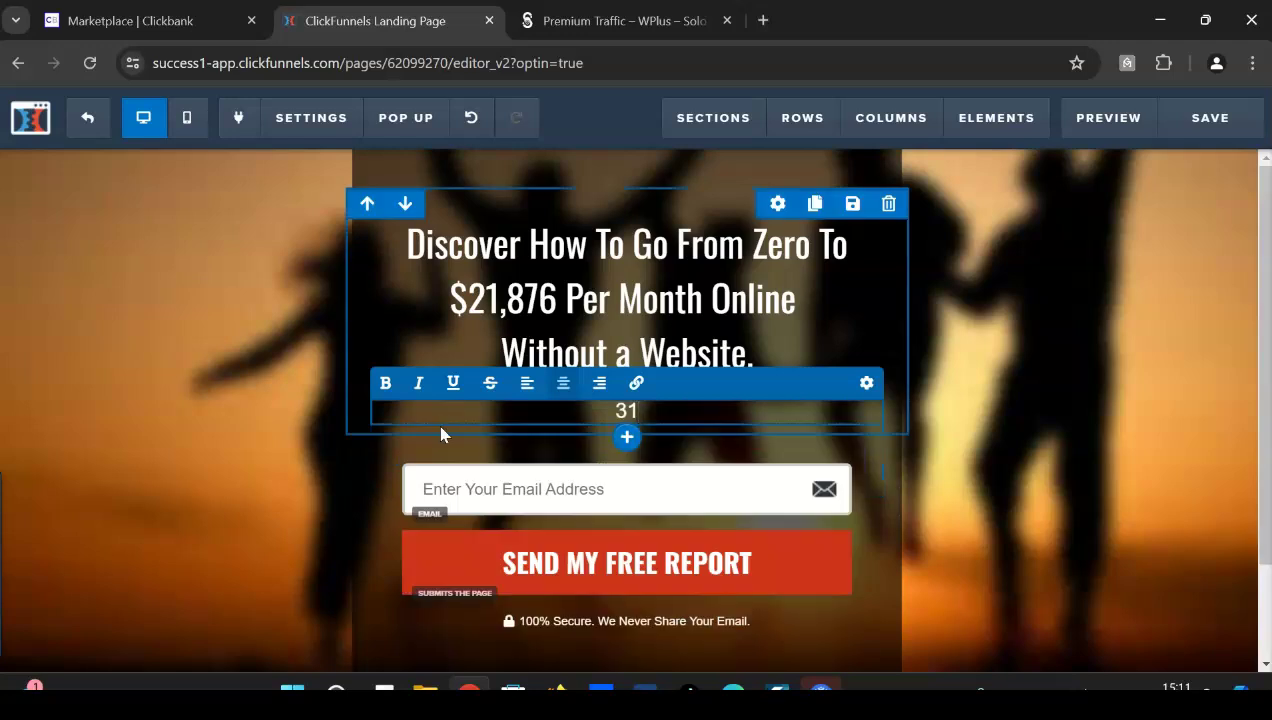
text(,7465)
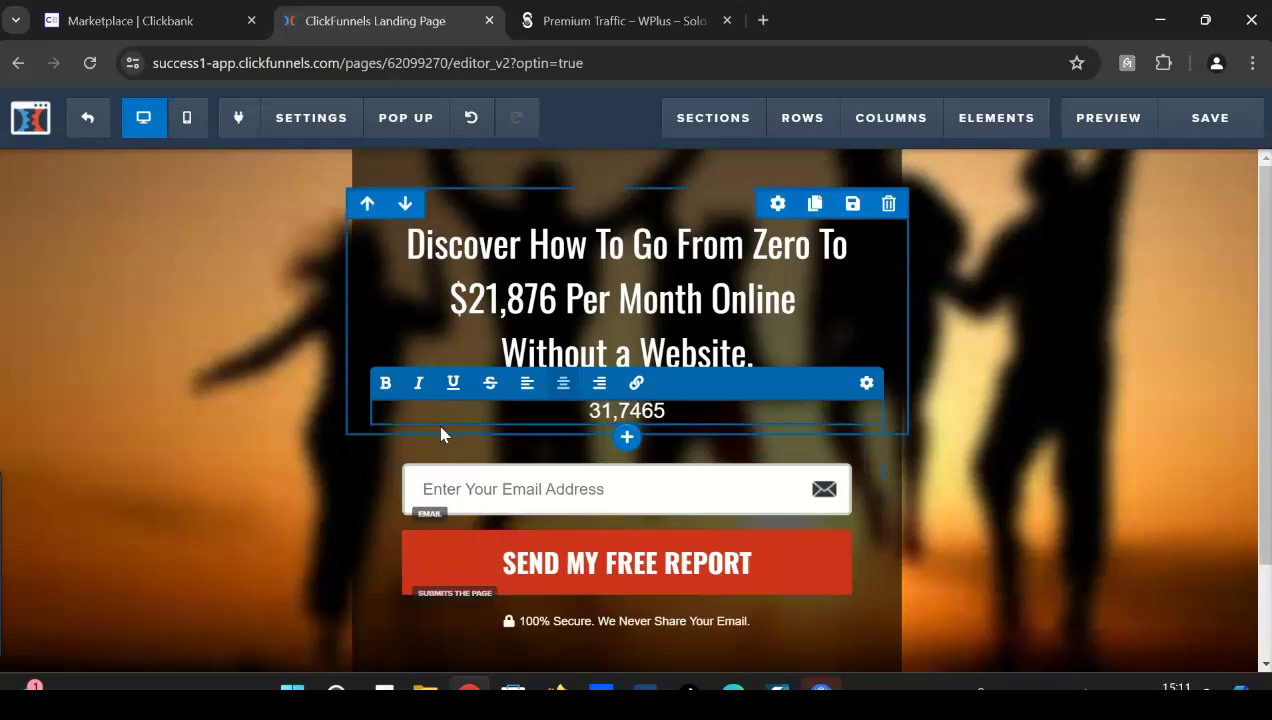
key(BackSpace)
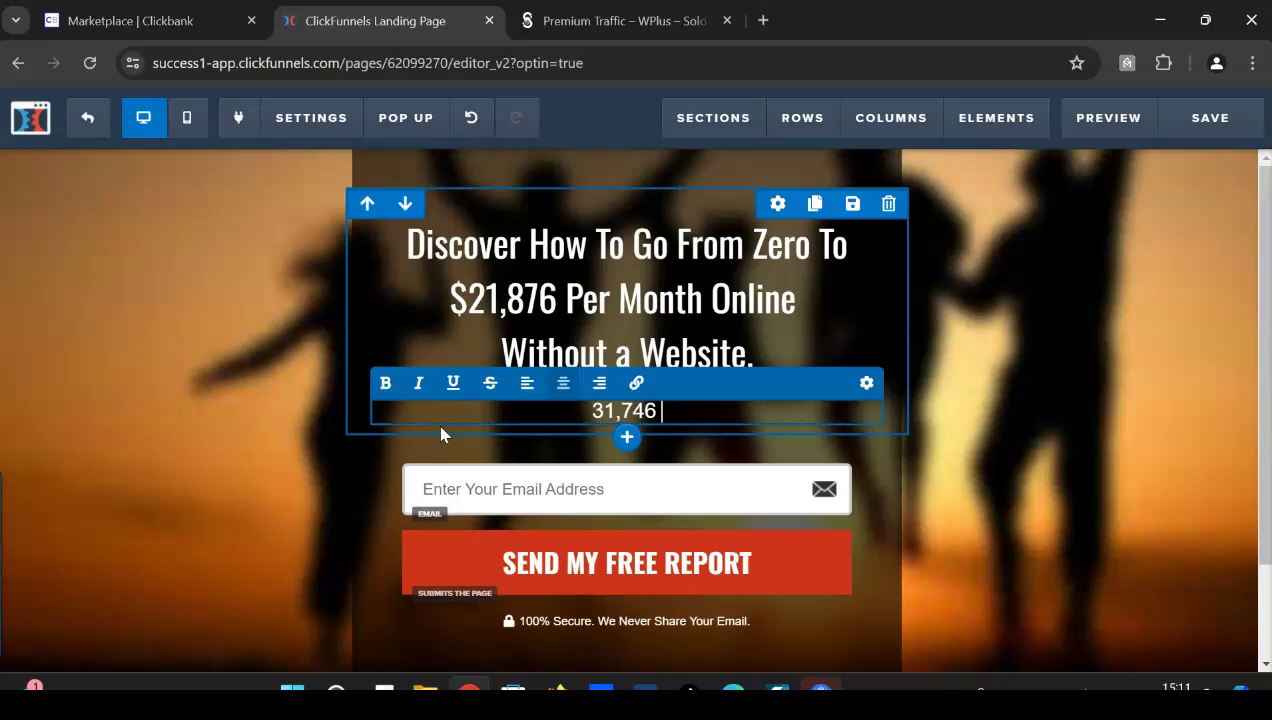
key(Caps_Lock)
text(PEOPLE )
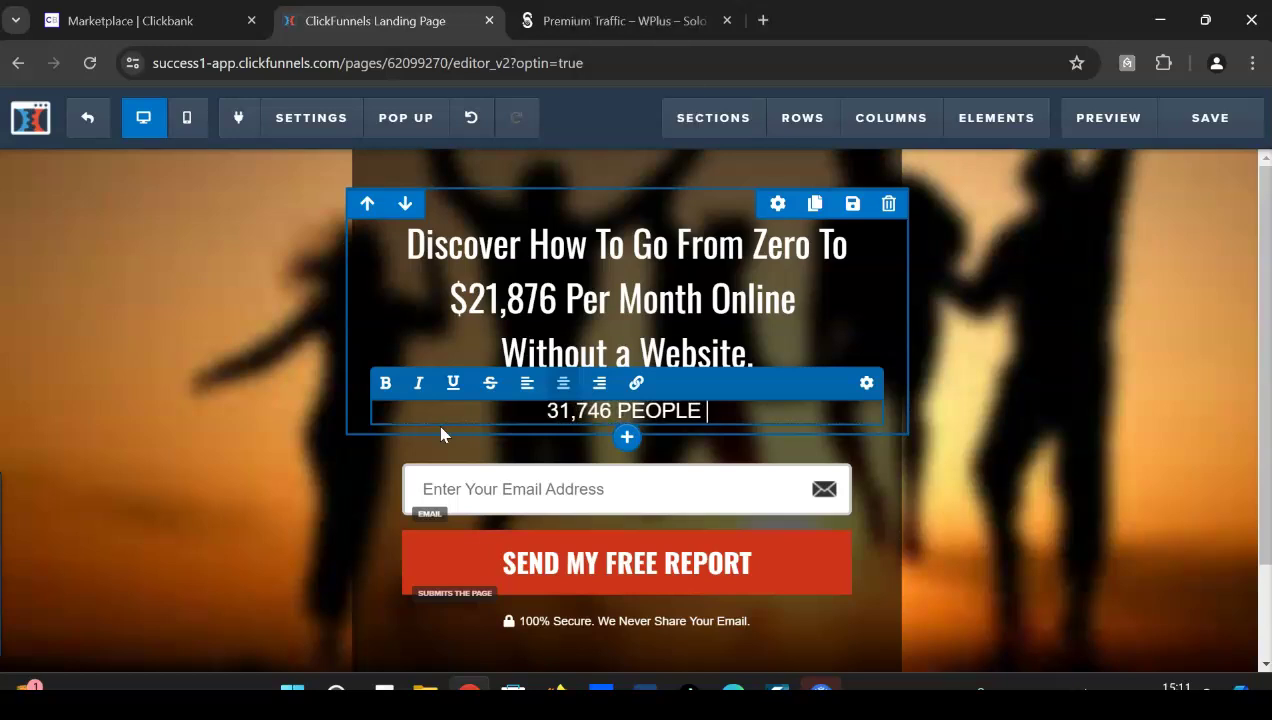
text(CAN'T BE W)
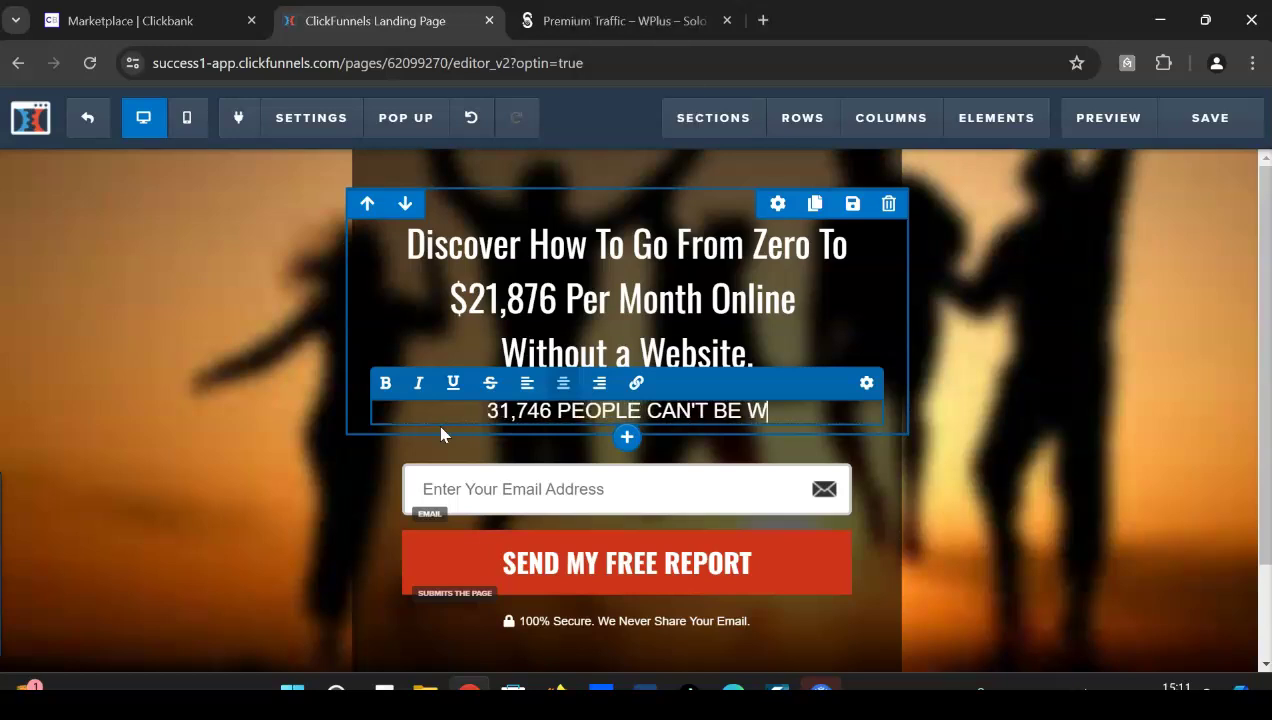
text(RONG )
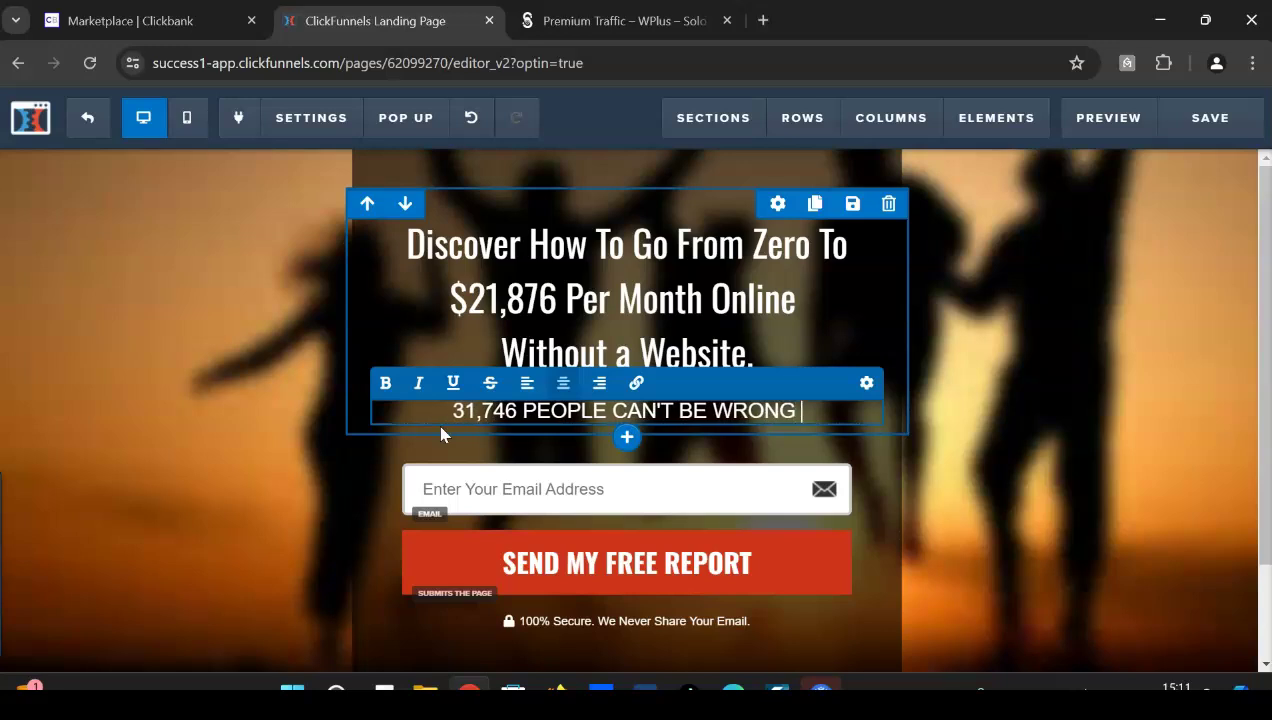
text(- REAL PEOP)
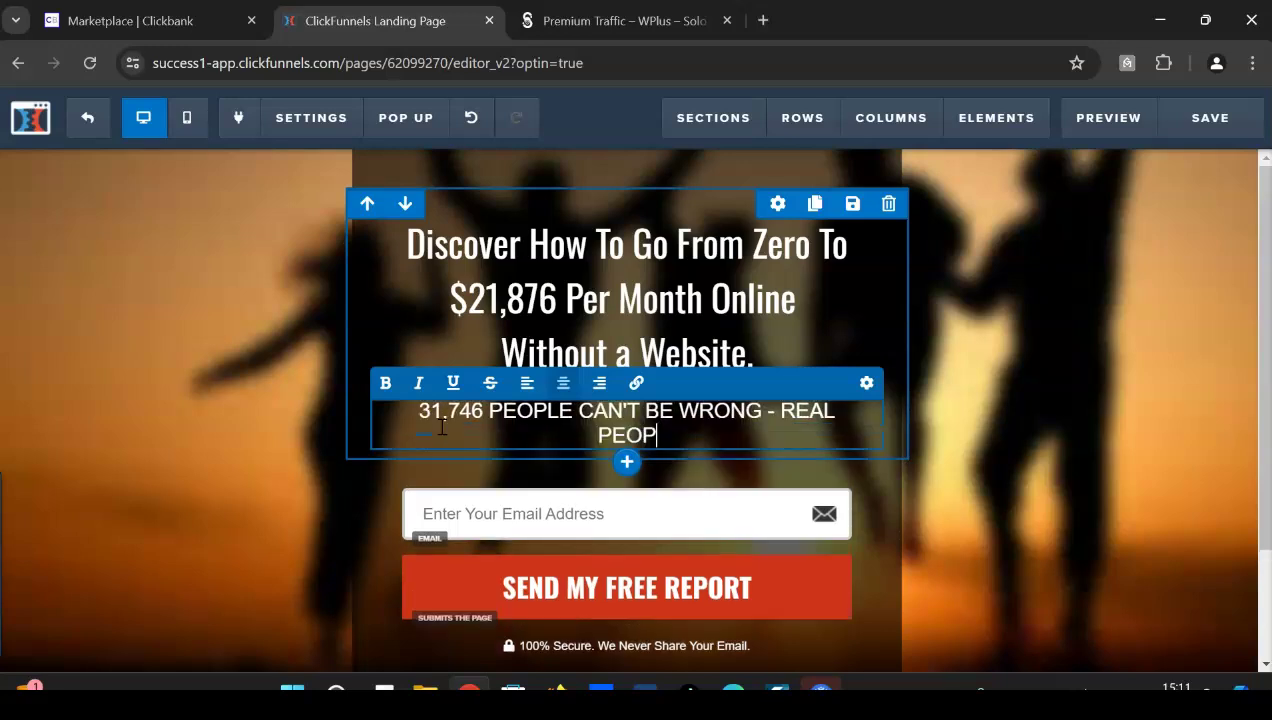
text(LE WITH  REAL RE)
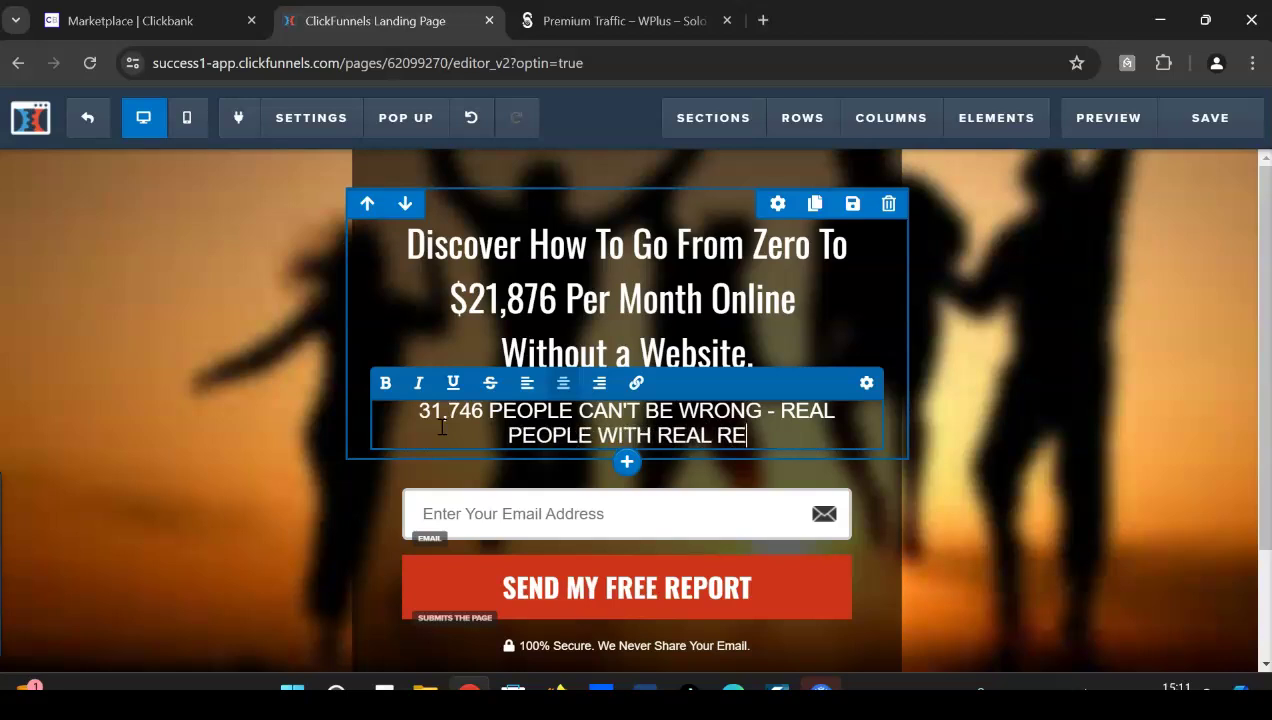
text(SULTS...)
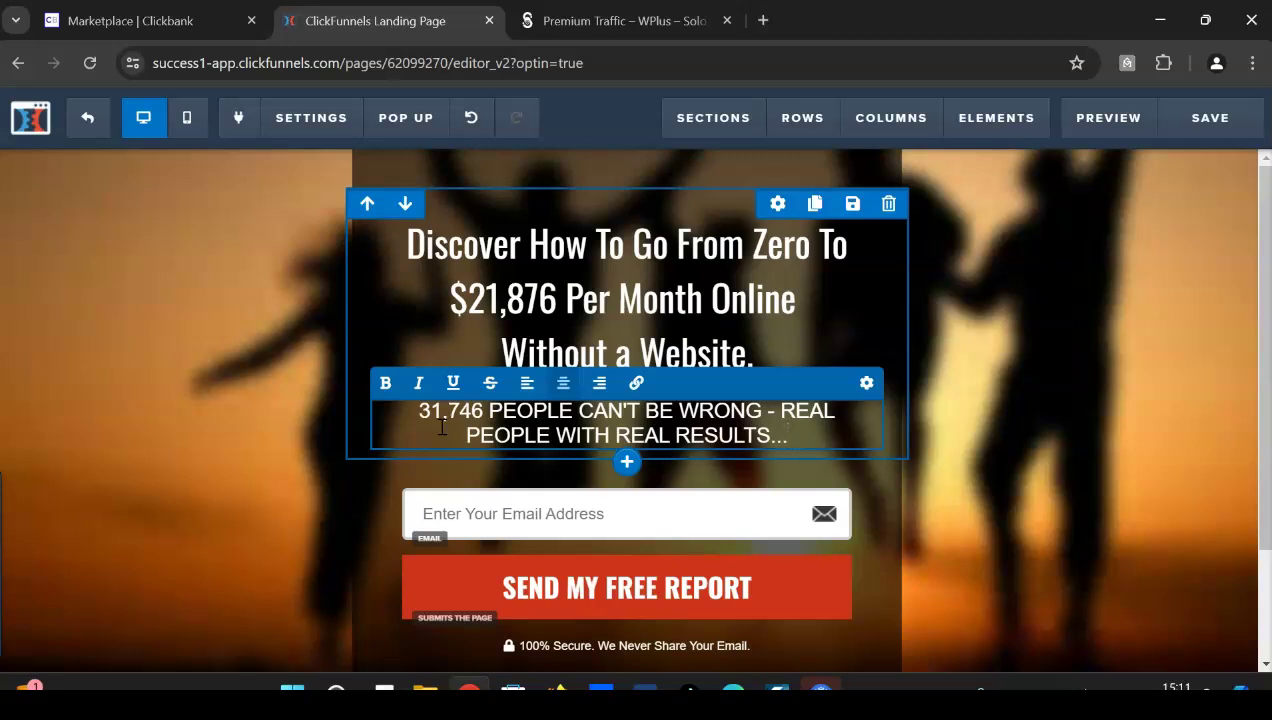
Set the subheadline's font family to Oswald and its font size to 16.
click(868, 385)
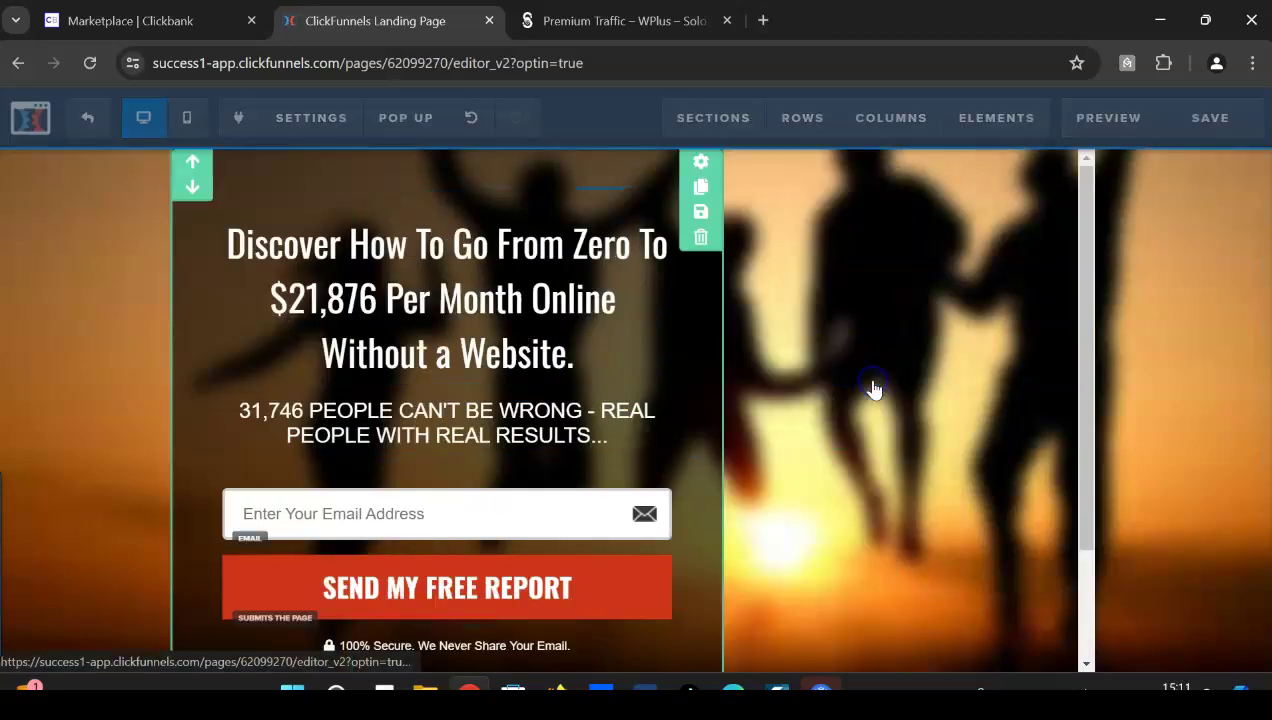
click(1110, 334)
click(1046, 474)
drag(1062, 377, 1055, 378)
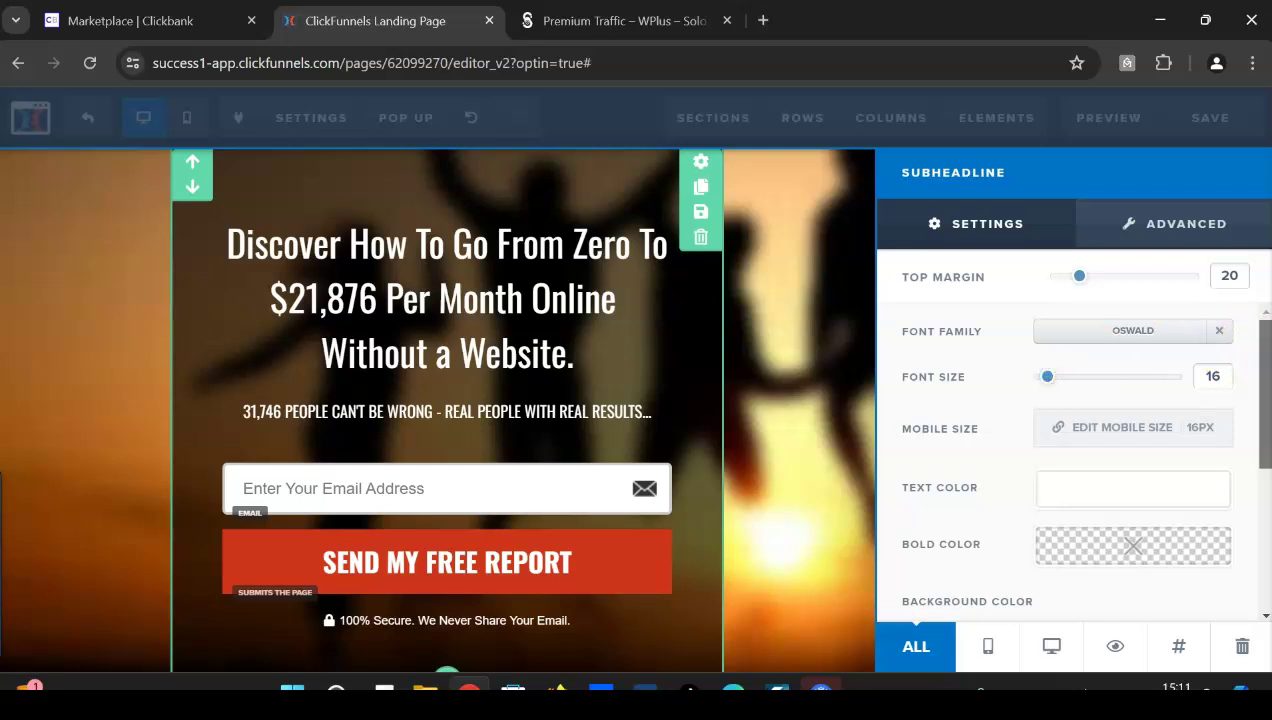
Change the subheadline's text color to the yellow conversion color #ffe300 and close its settings.
scroll(1088, 468, down, 2)
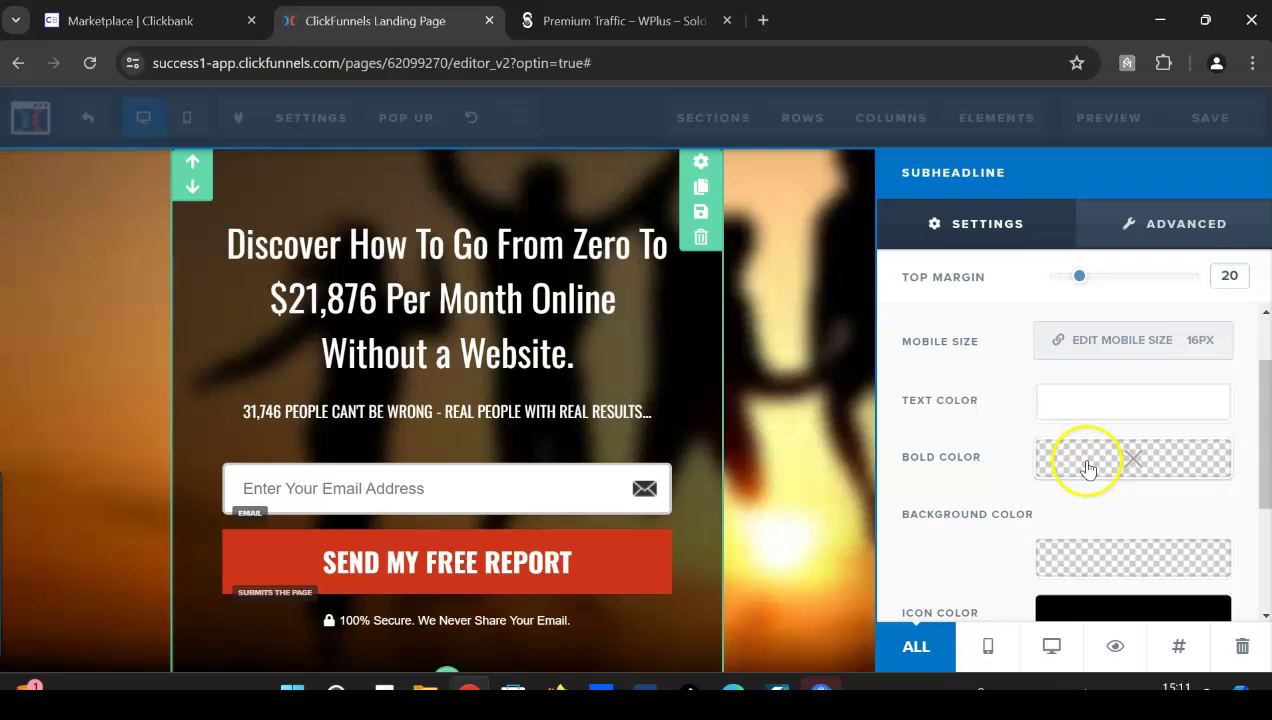
click(1131, 405)
click(1007, 505)
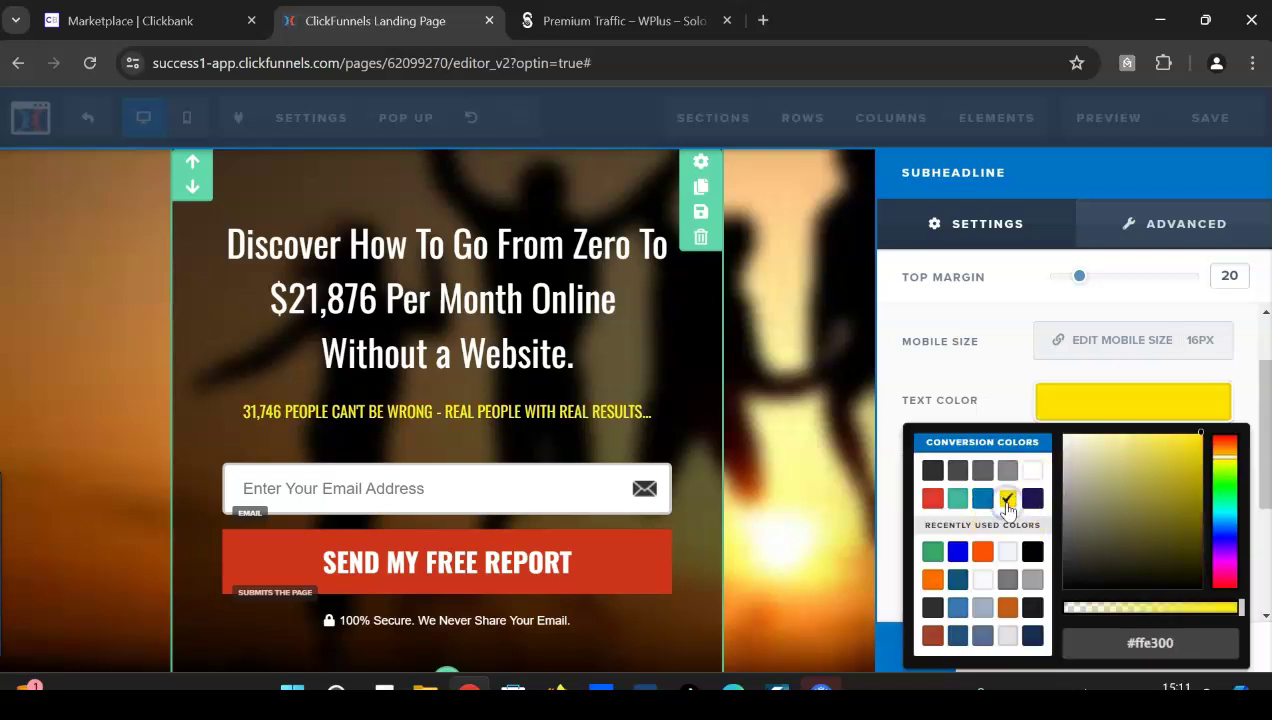
click(998, 392)
click(630, 354)
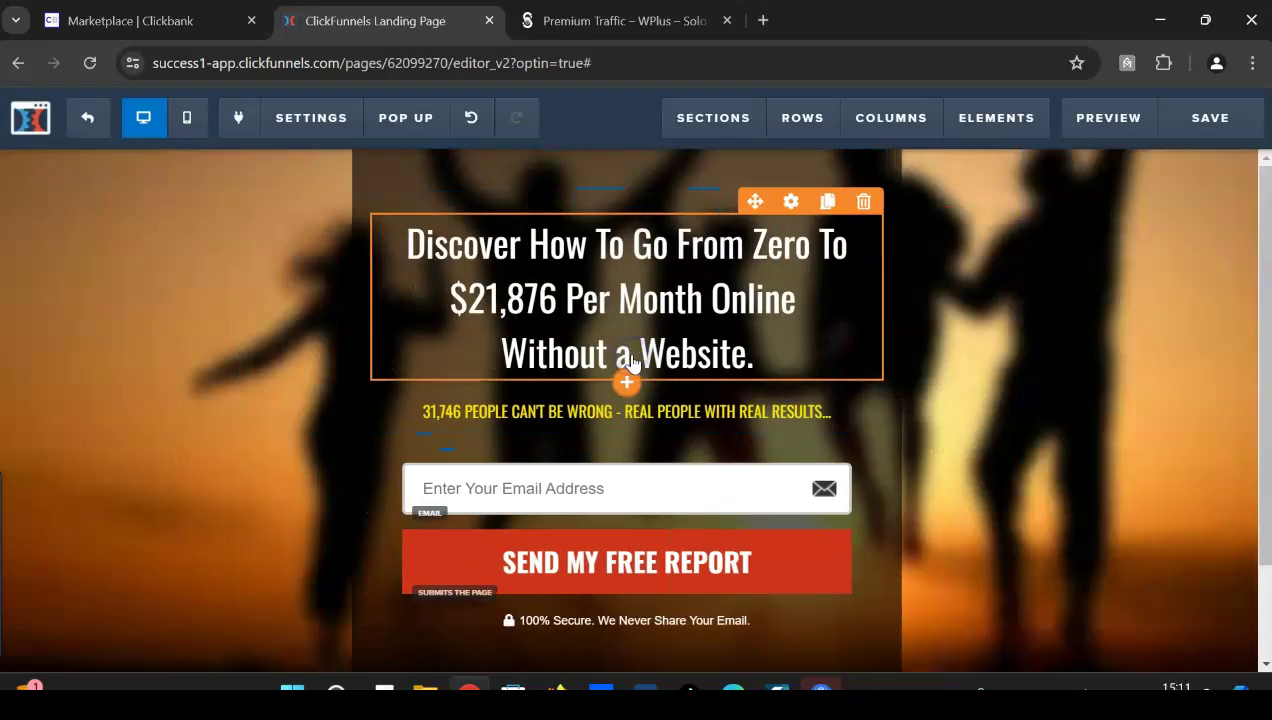
click(912, 352)
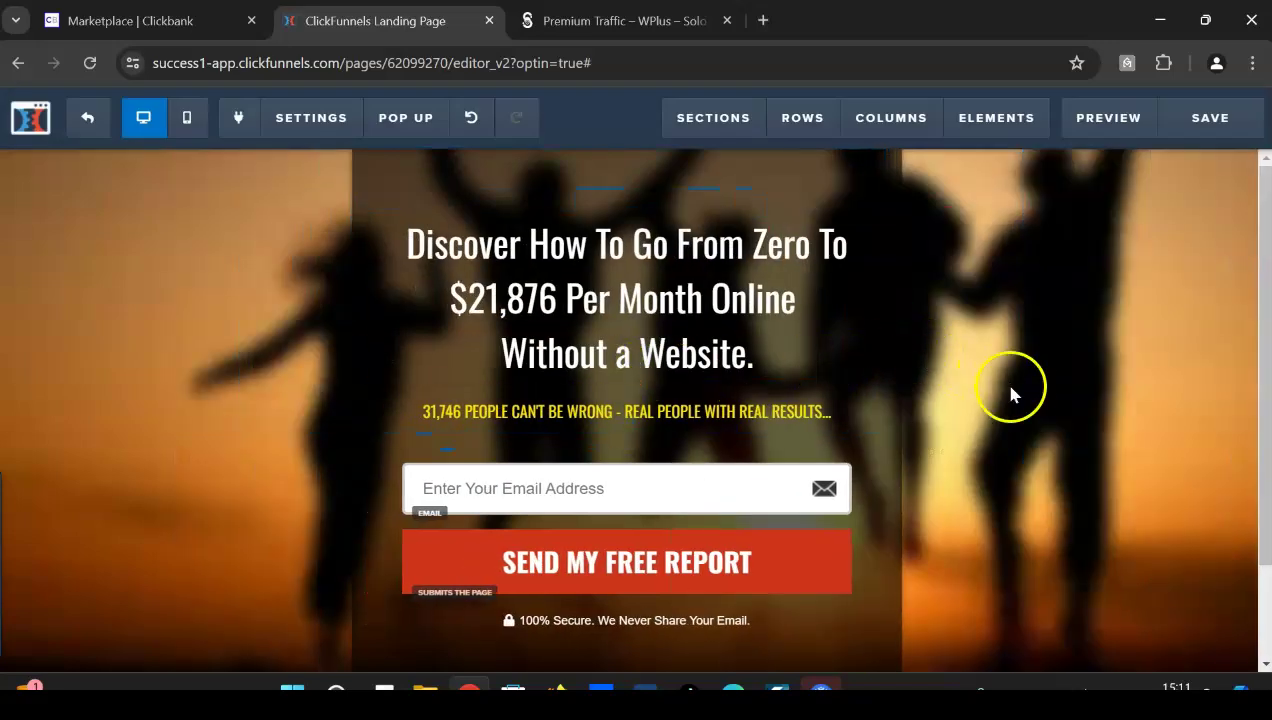
Reduce the headline's top margin to the minimum.
mouse_move(812, 261)
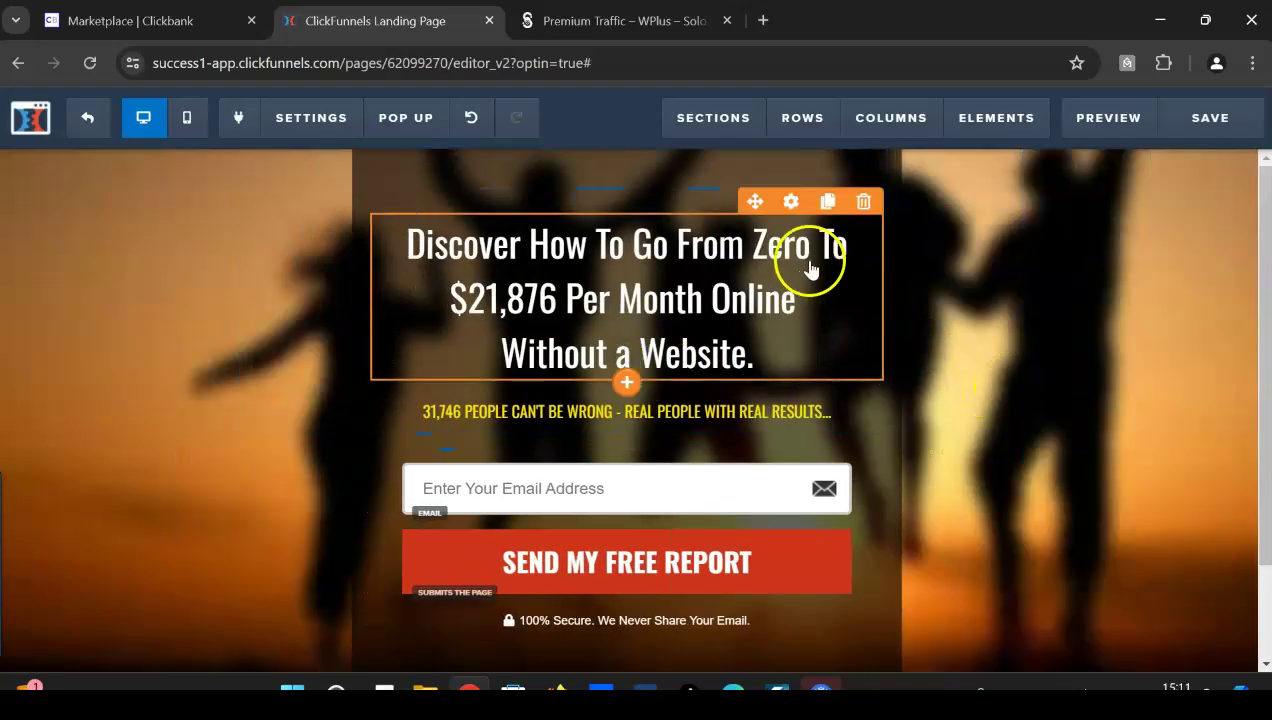
click(788, 206)
drag(1078, 285, 912, 272)
click(594, 250)
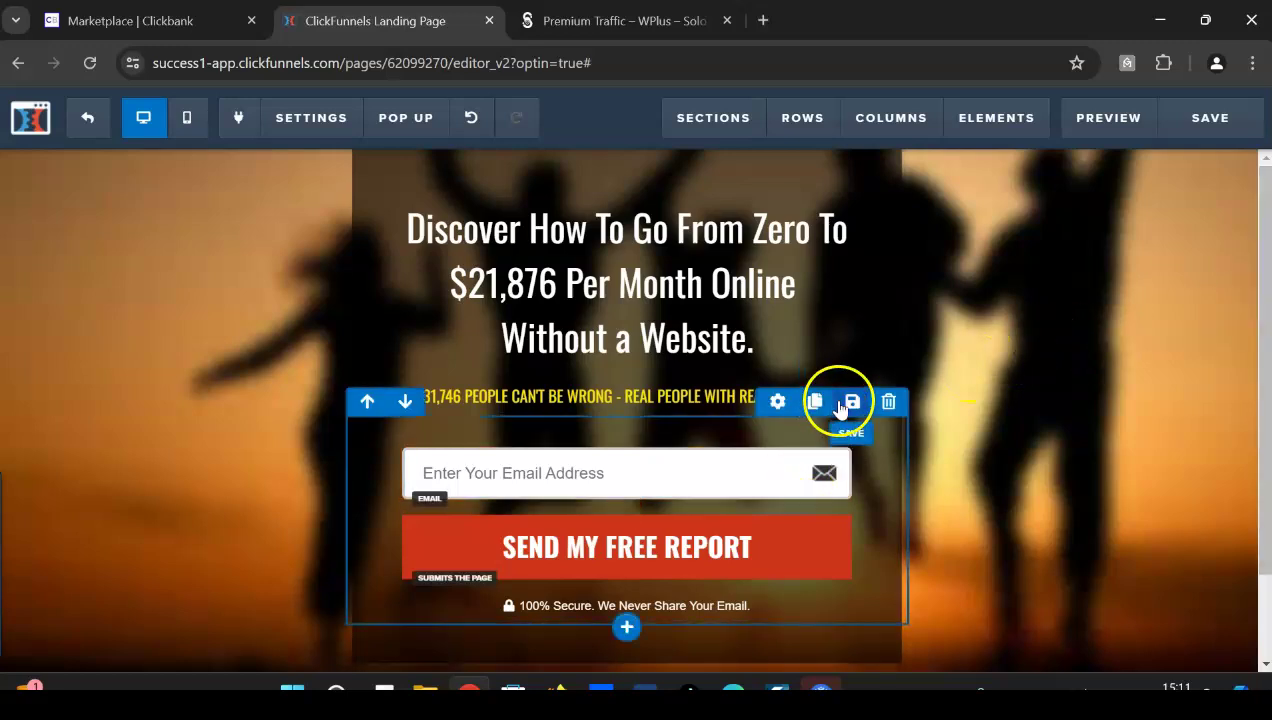
Increase the subheadline's top margin to widen the gap below the headline.
click(791, 371)
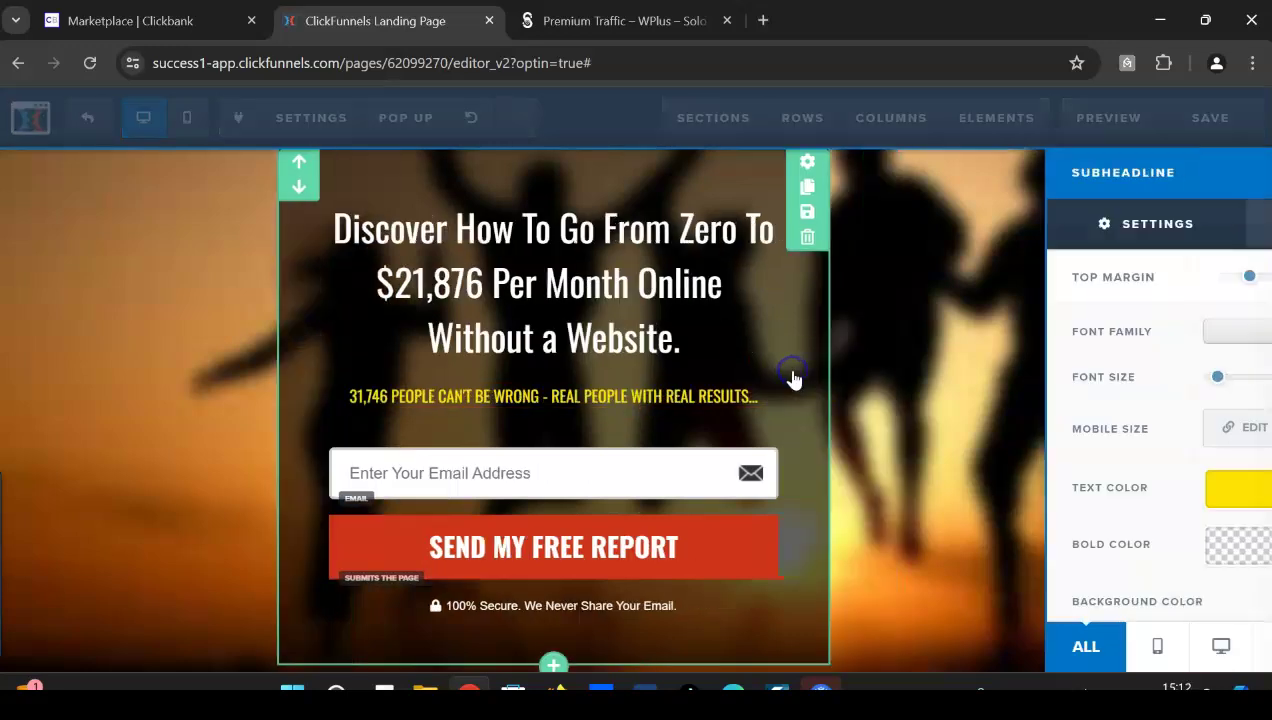
drag(1083, 280, 1124, 278)
click(593, 512)
Set the email field's top margin to 0.
click(761, 469)
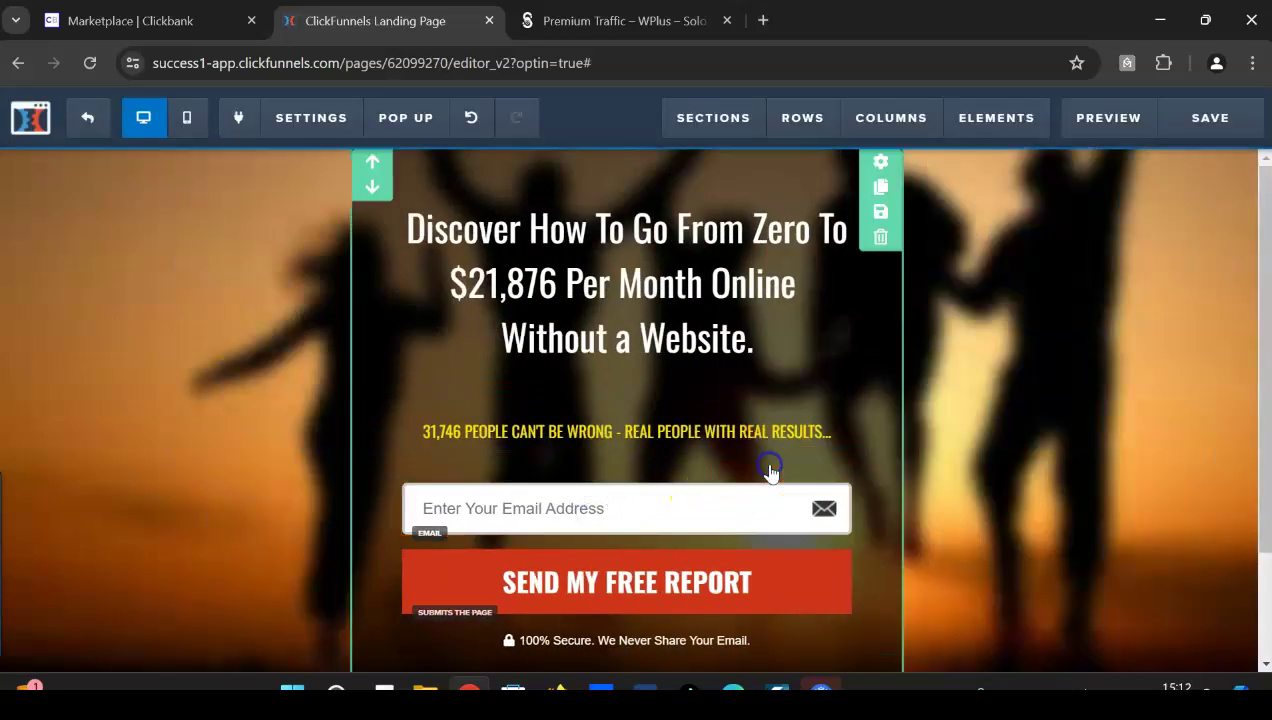
drag(1092, 283, 948, 281)
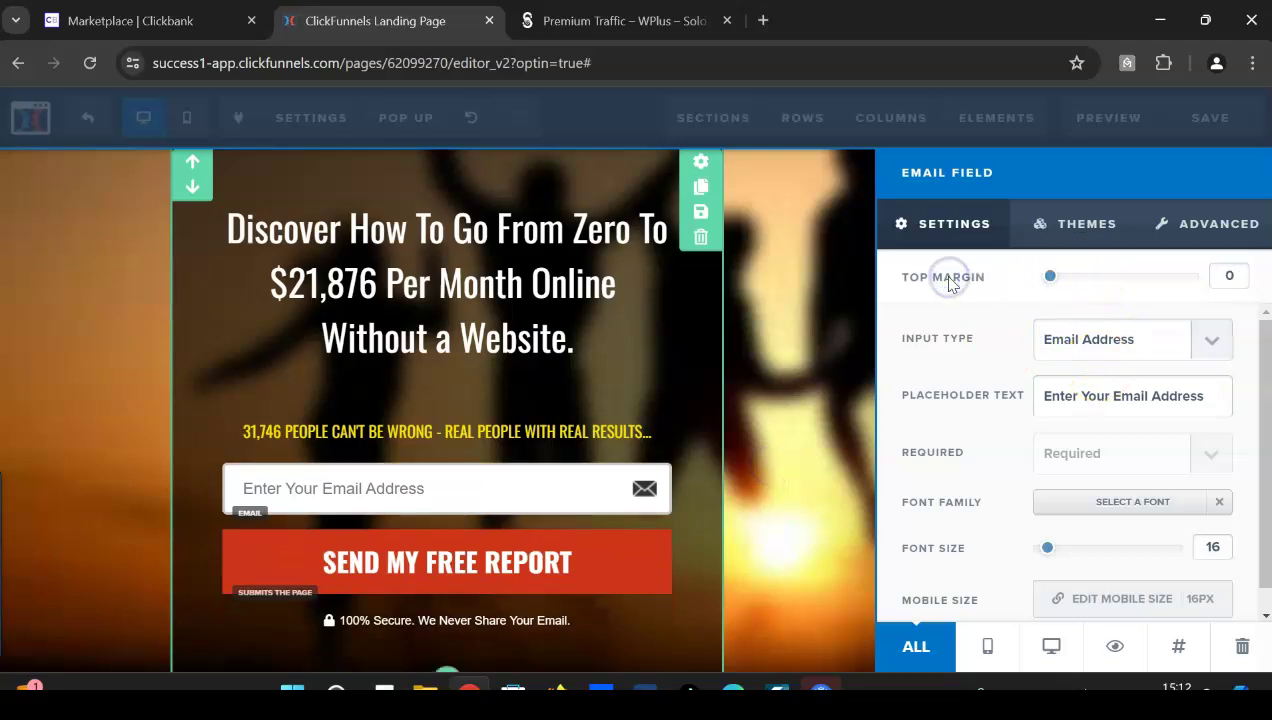
click(623, 352)
Increase the top margin of the Optin Box section to move it down from the page's upper edge.
scroll(627, 400, down, 2)
scroll(627, 400, up, 2)
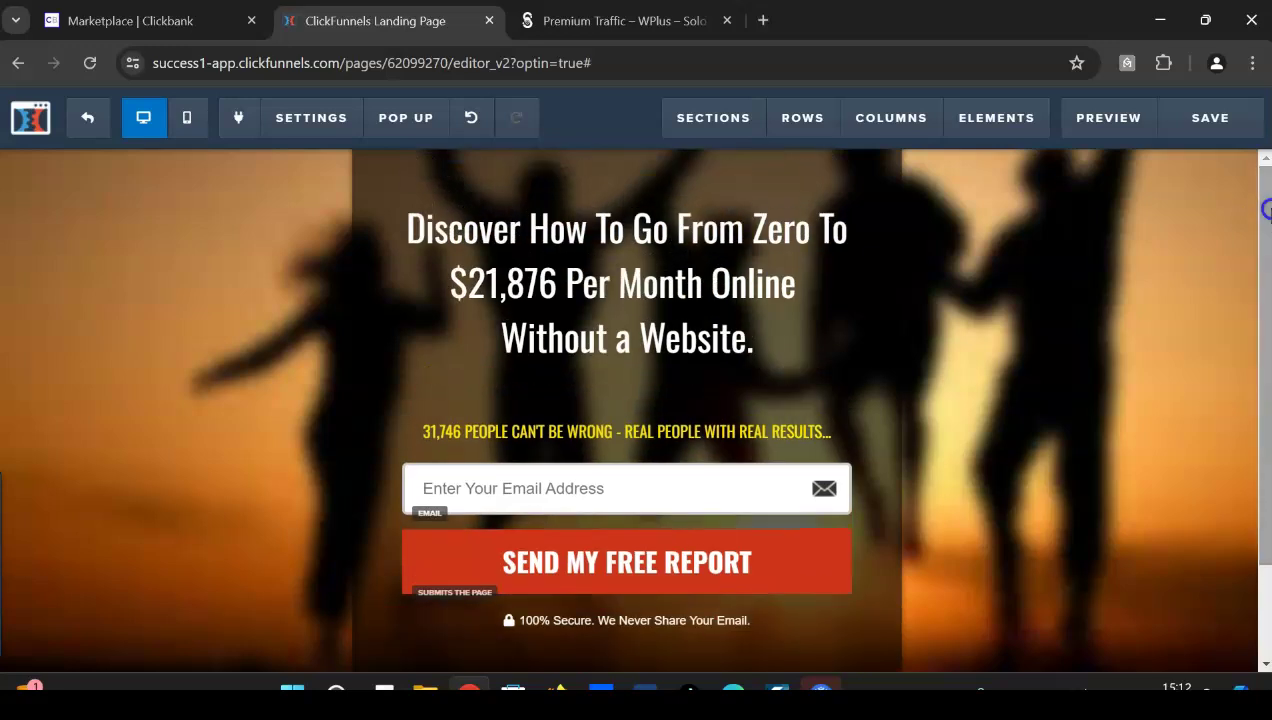
click(886, 162)
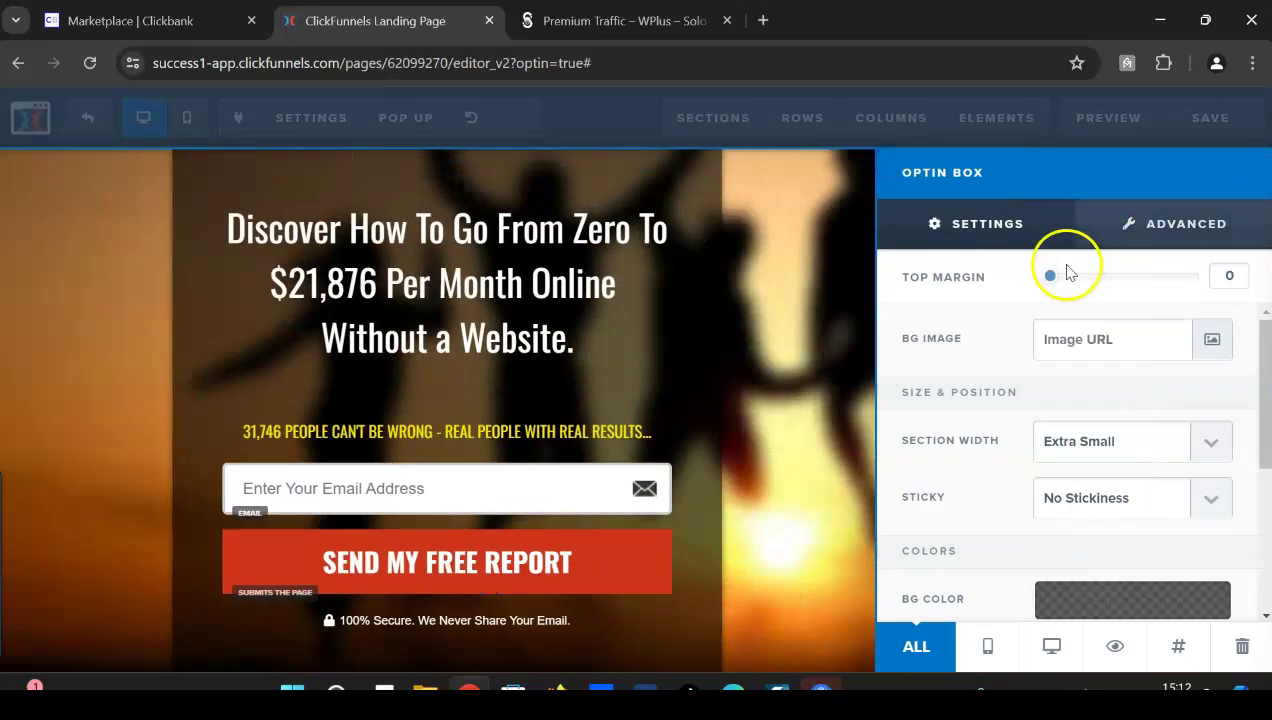
drag(1050, 275, 1083, 278)
click(707, 358)
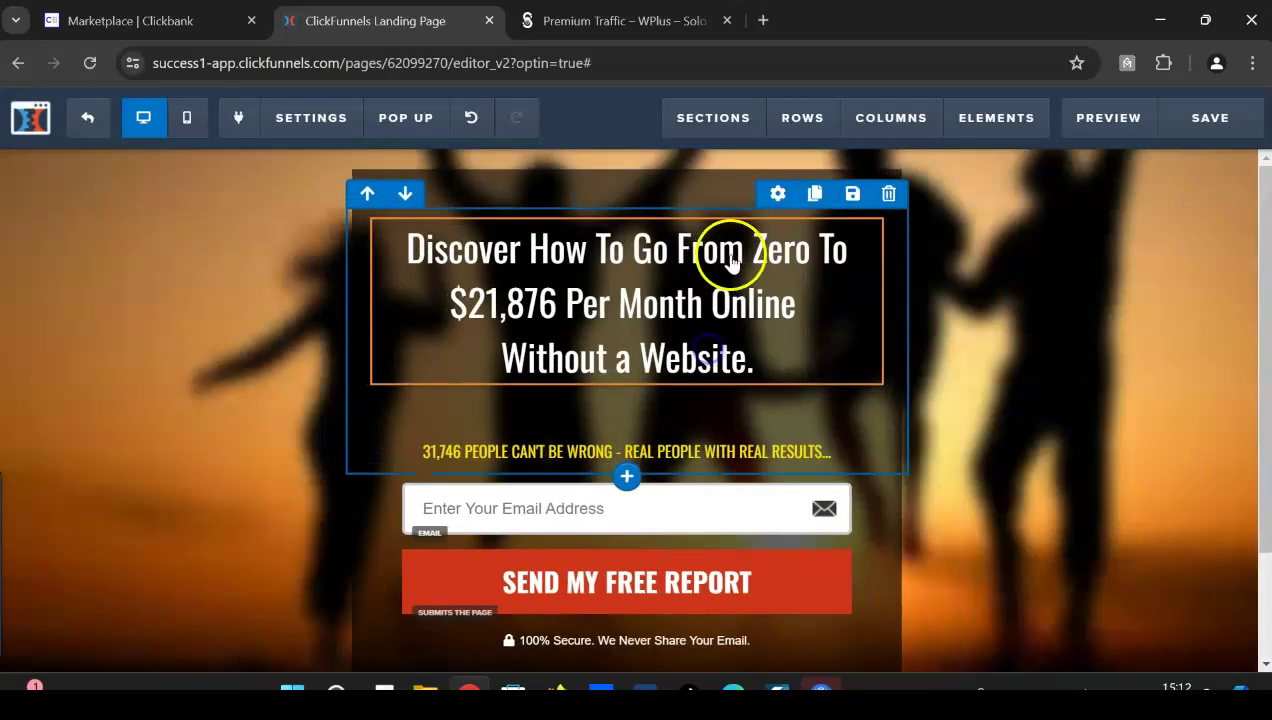
Set the top padding of the Logo Headline row to 0.
click(776, 195)
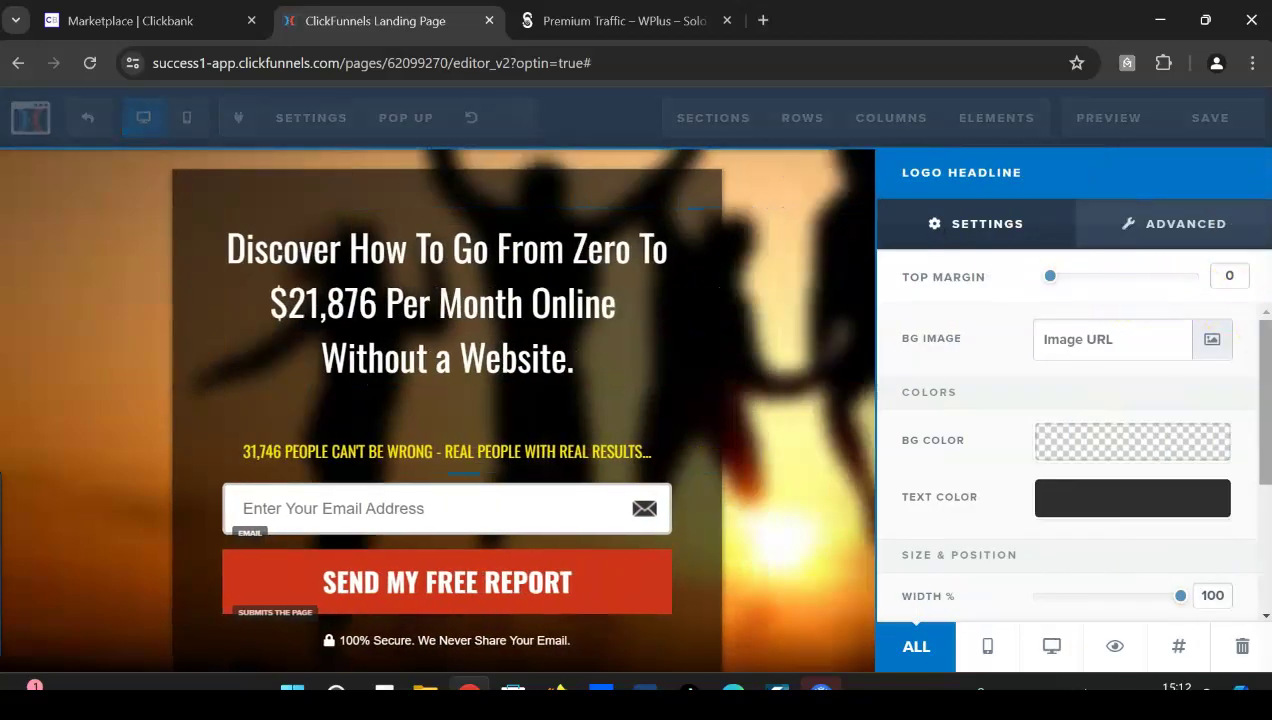
scroll(1100, 420, down, 3)
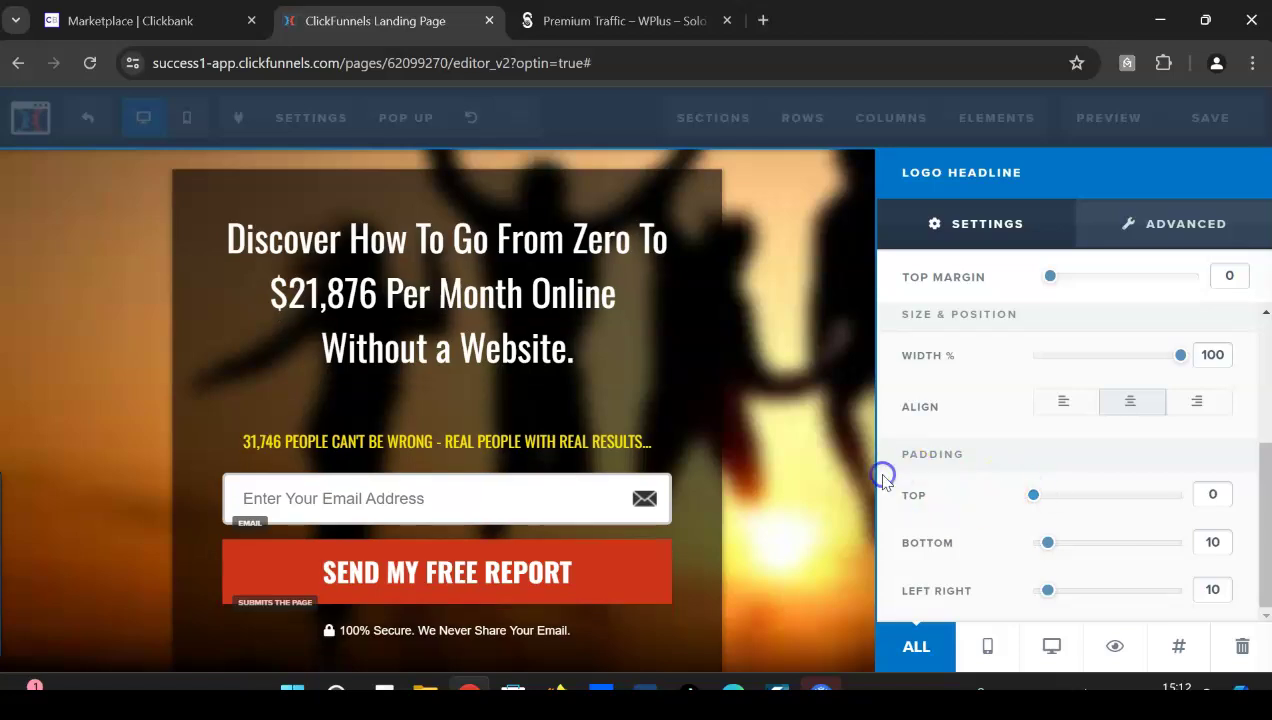
click(778, 385)
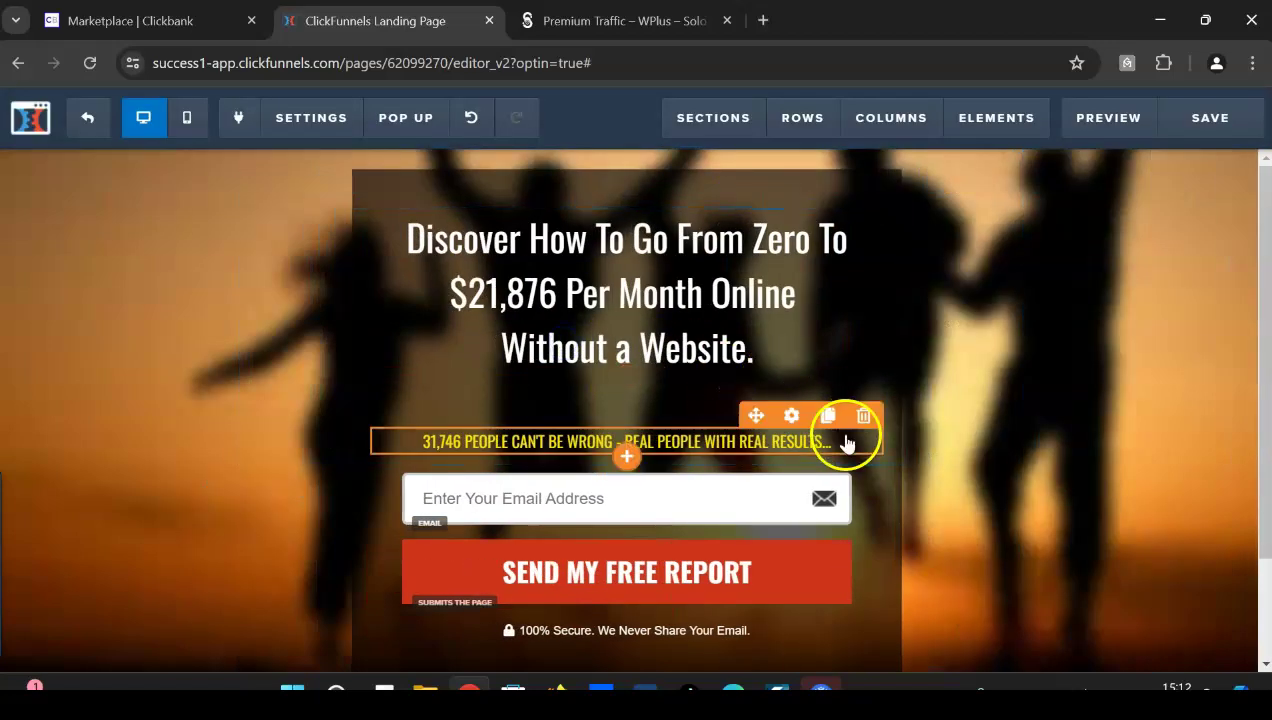
Reduce the subheadline's top margin so it sits closer to the headline.
click(792, 416)
drag(1133, 270, 1087, 276)
click(566, 330)
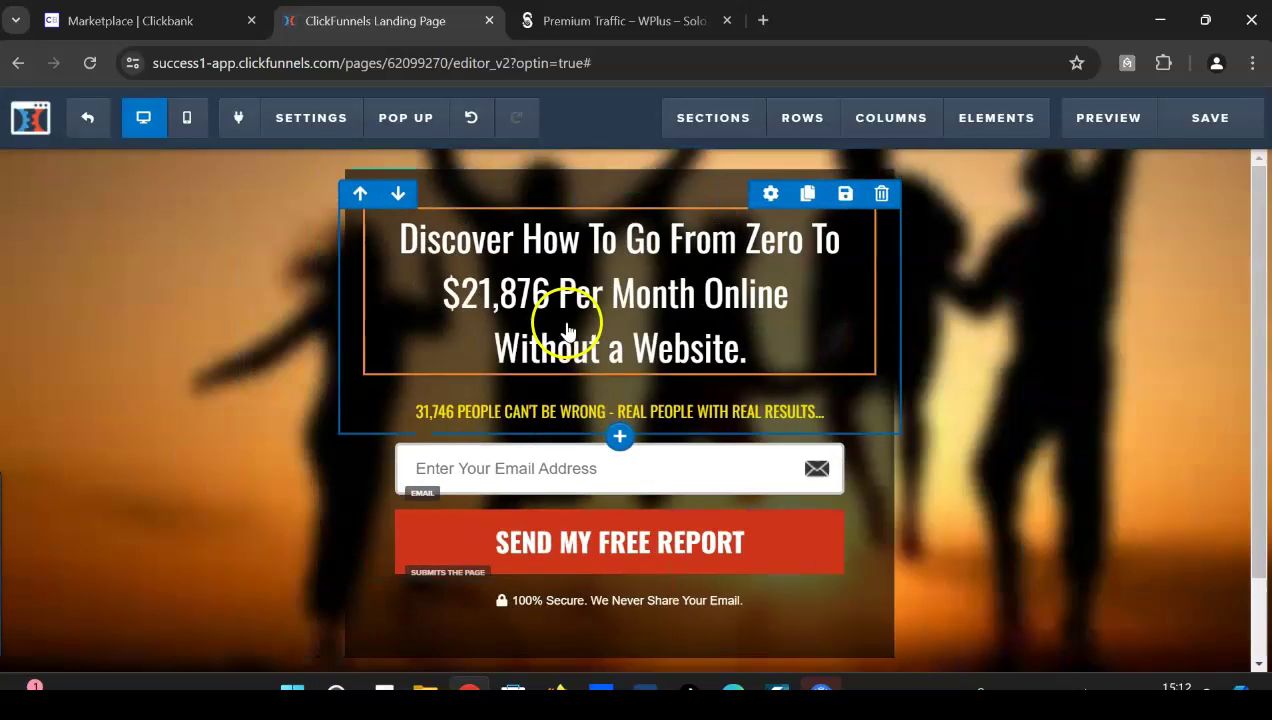
Delete the footer row with the copyright, privacy policy and terms of service text, confirming the removal.
scroll(566, 330, down, 1)
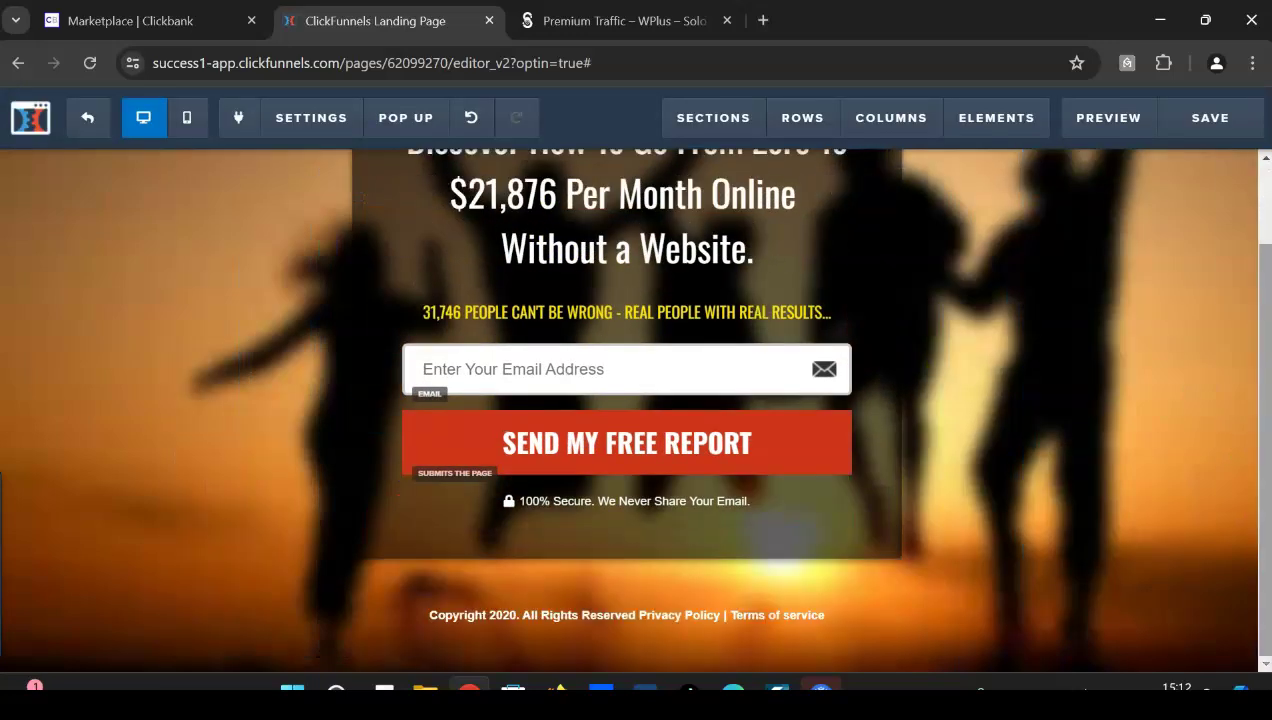
mouse_move(809, 591)
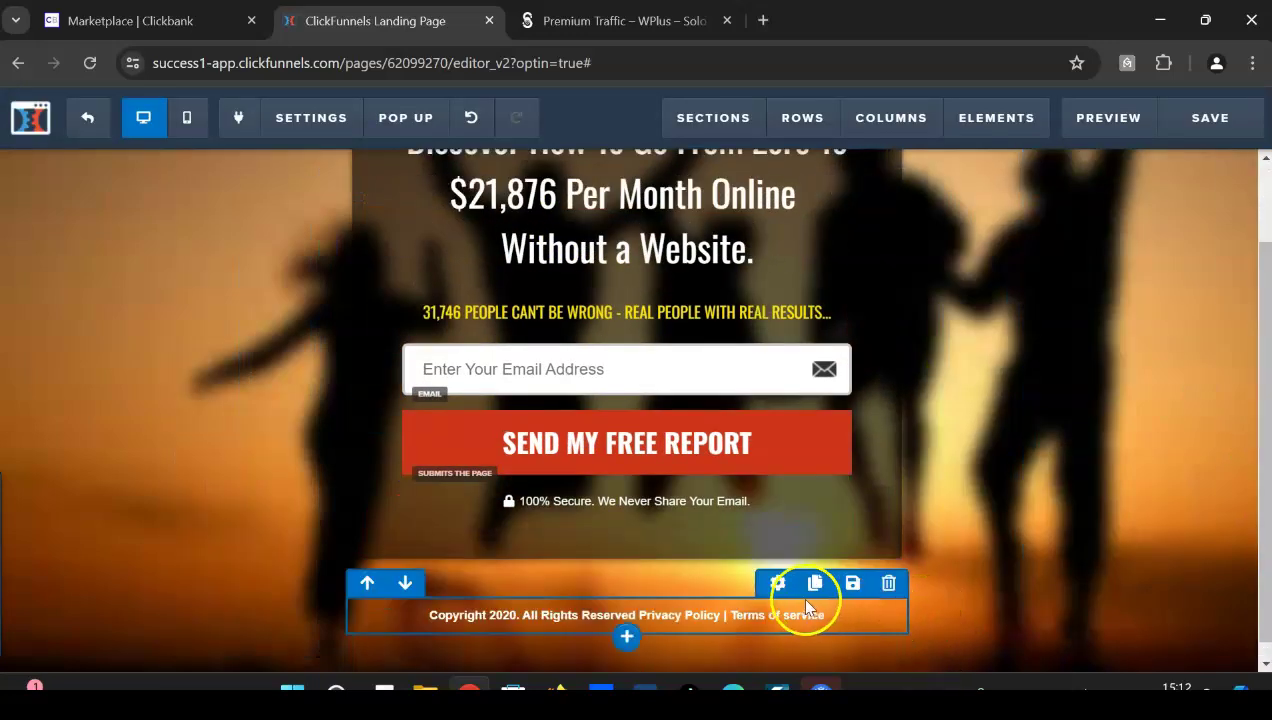
click(889, 584)
click(721, 190)
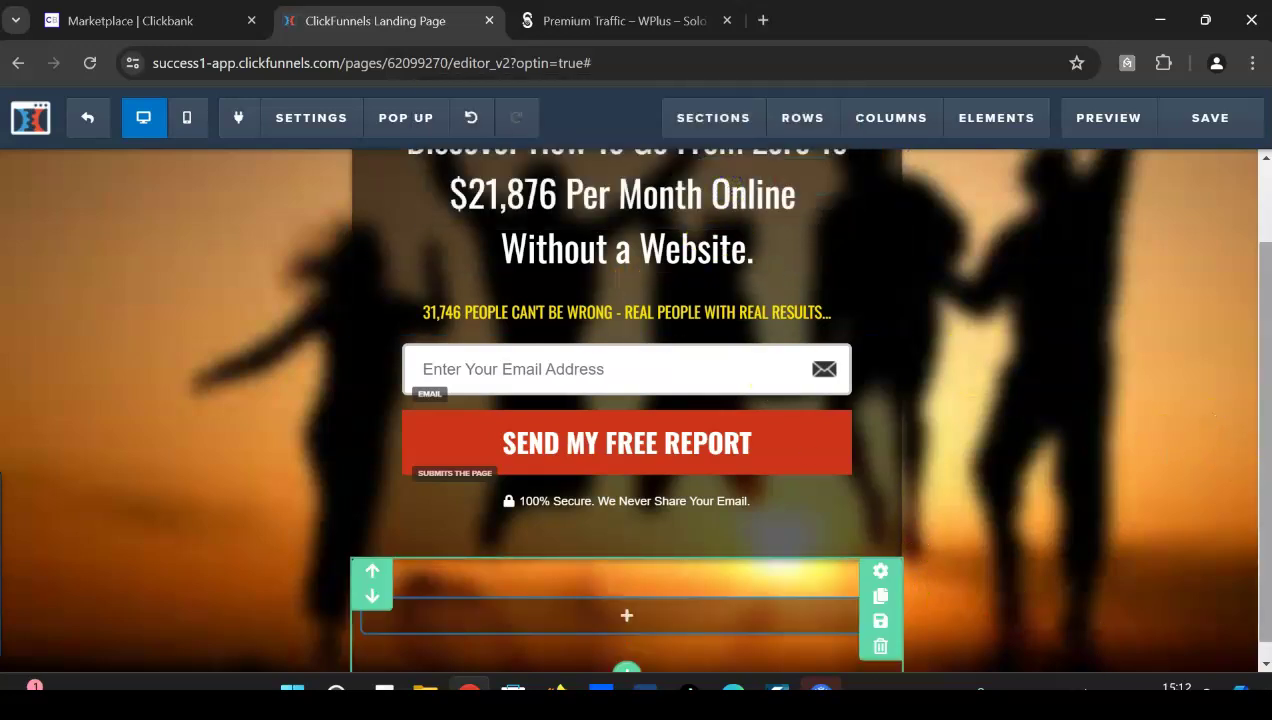
scroll(806, 407, up, 1)
mouse_move(784, 488)
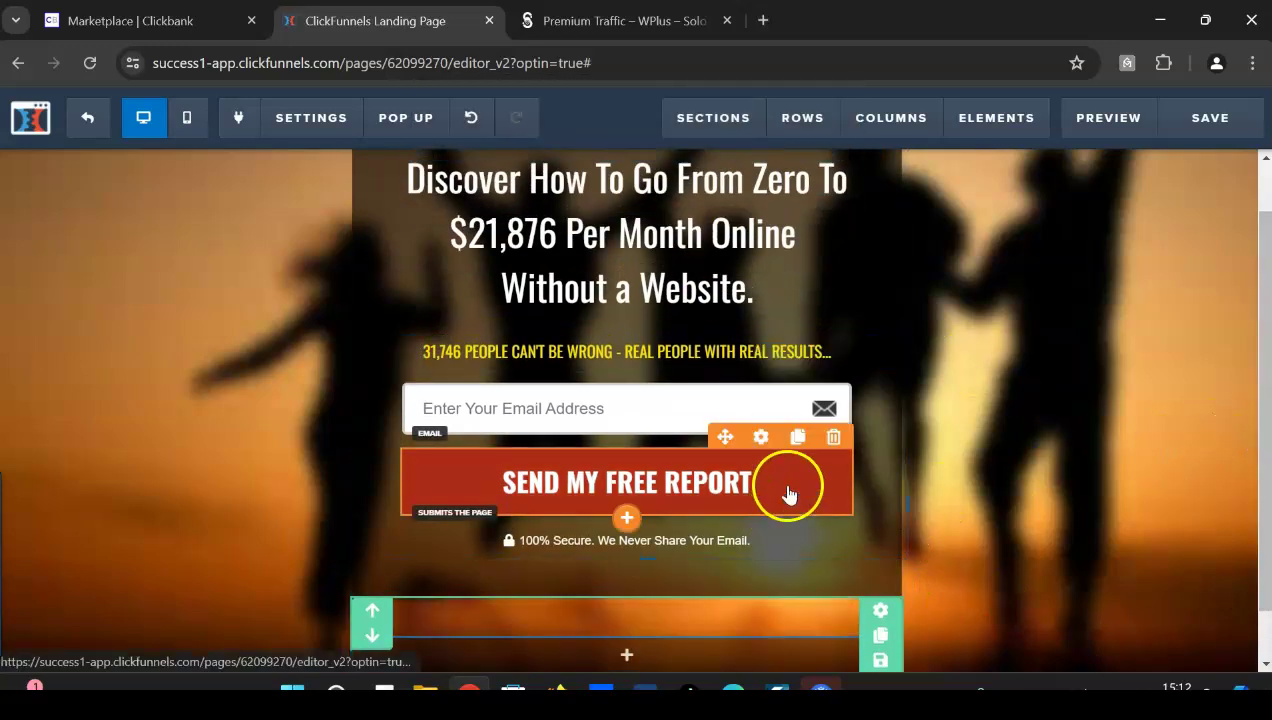
Set the red submit button's top margin to 10 and its text to "YES! I WANT INSTANT ACCESS NOW!".
click(761, 443)
drag(1070, 278, 1066, 280)
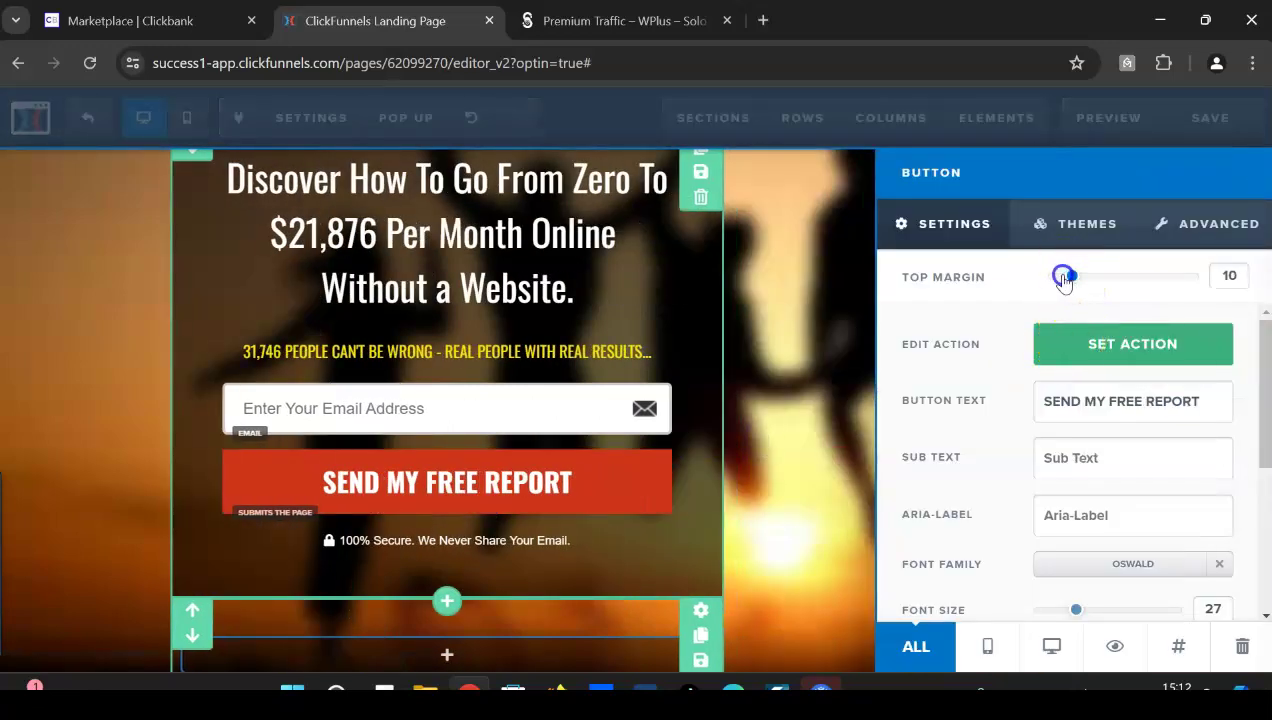
triple_click(1144, 413)
text(YES)
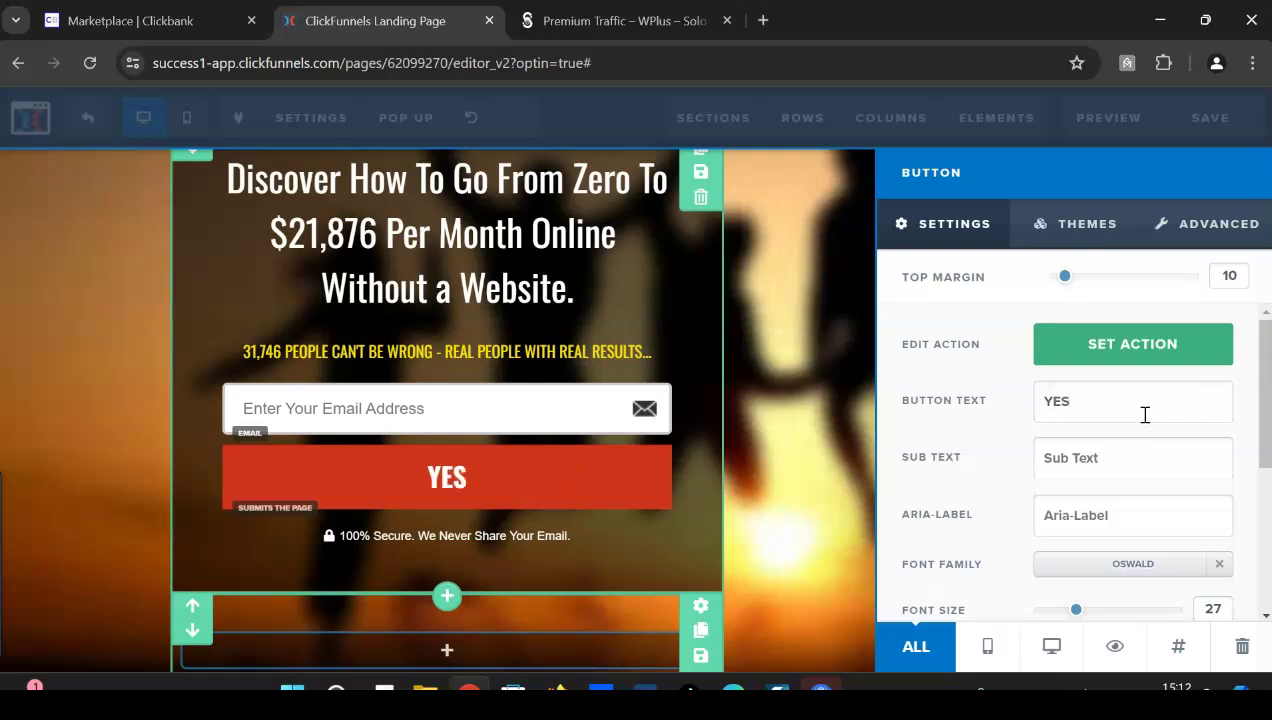
text(! I WANT)
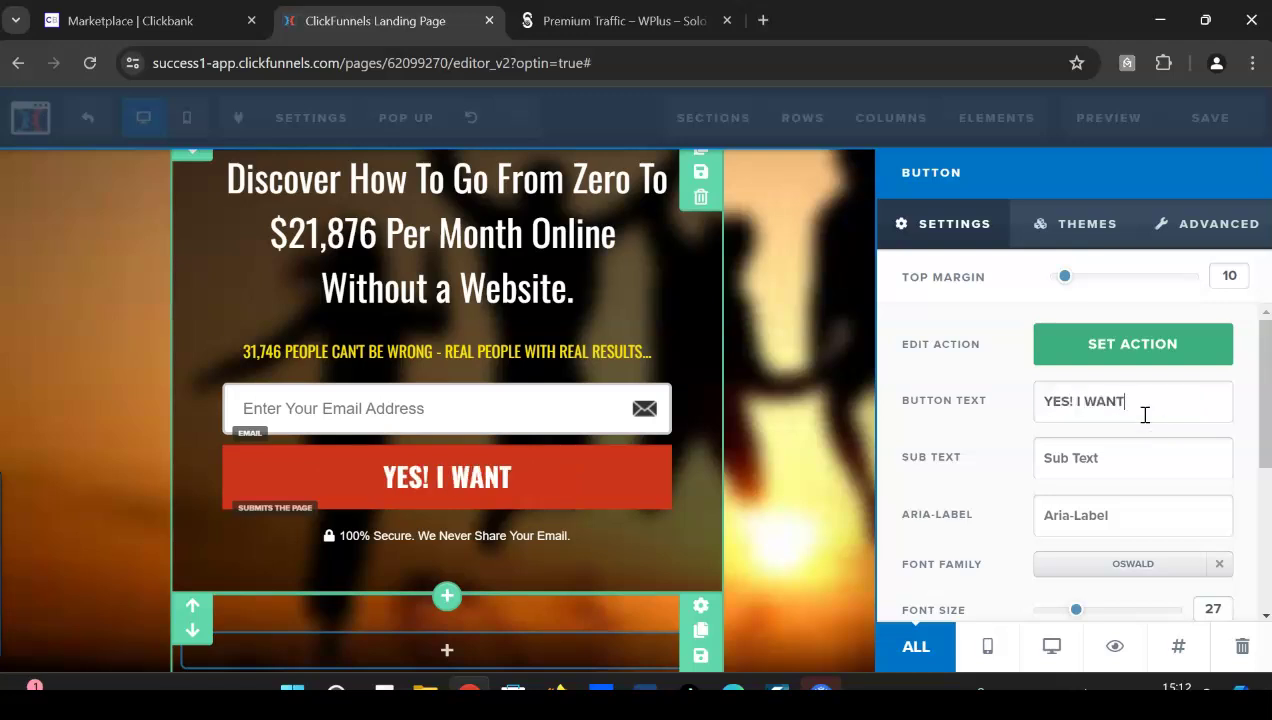
text( INSTANT)
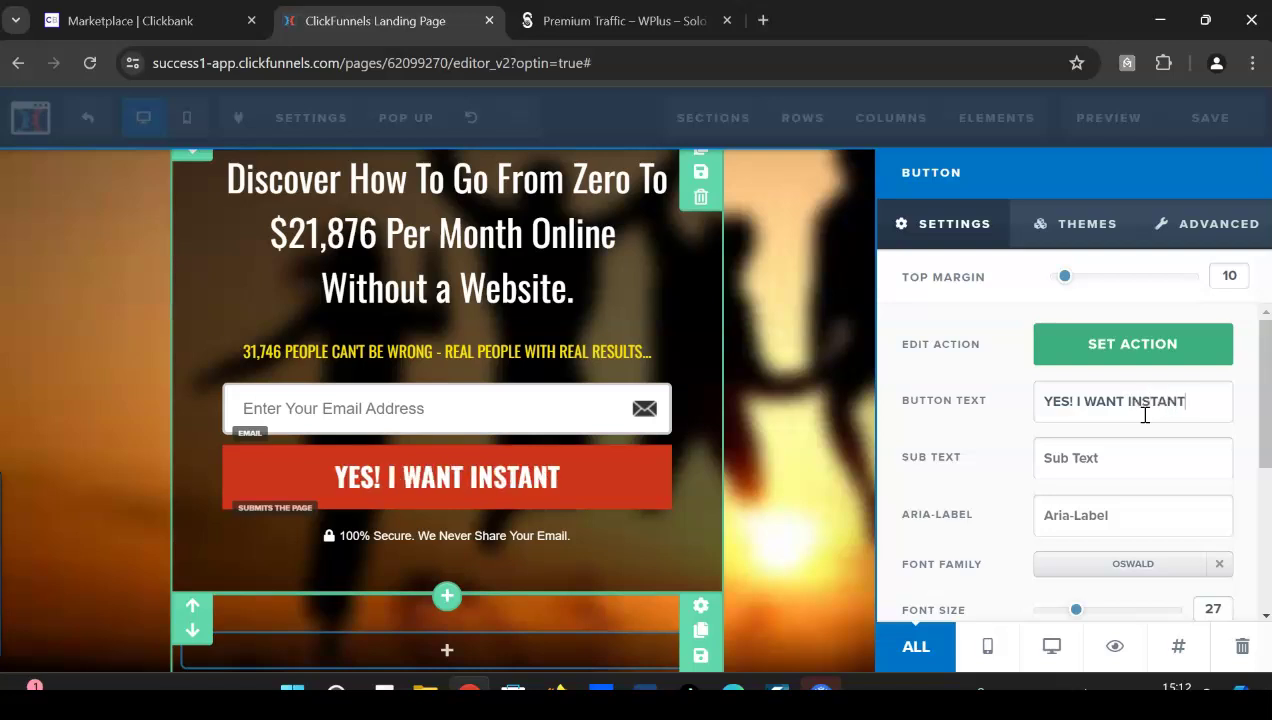
text( ACCESS N)
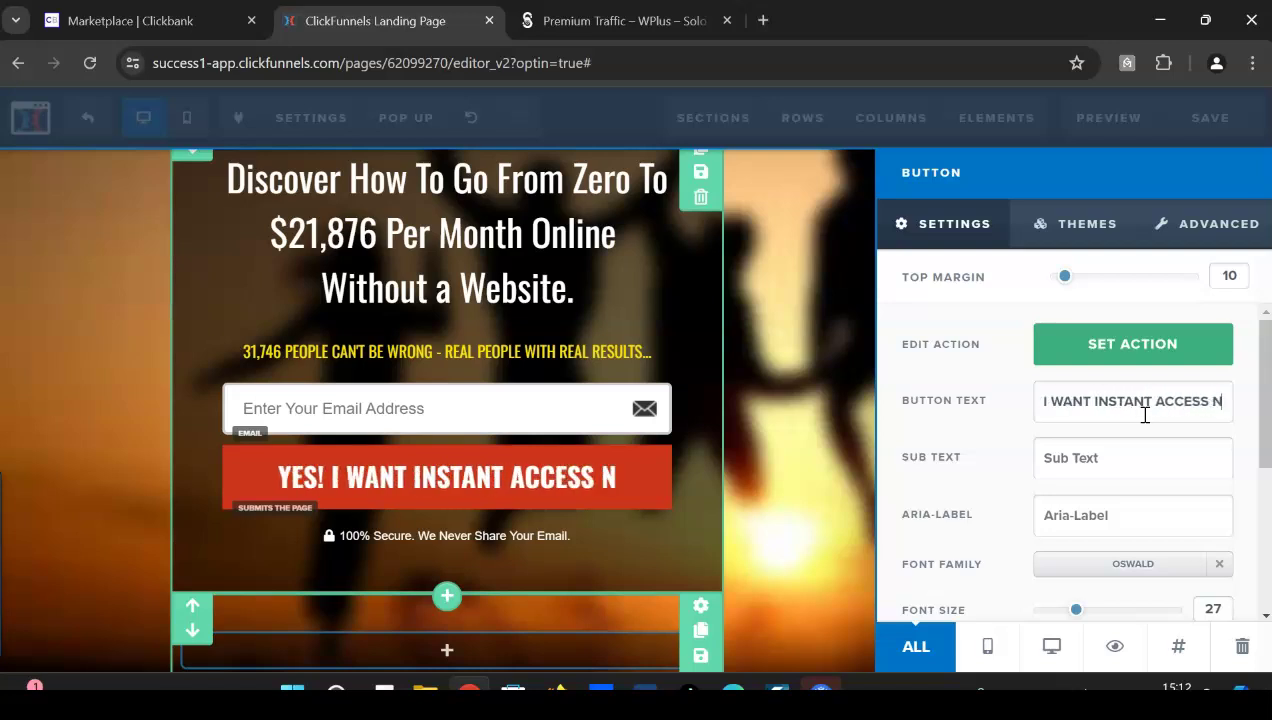
text(OW!)
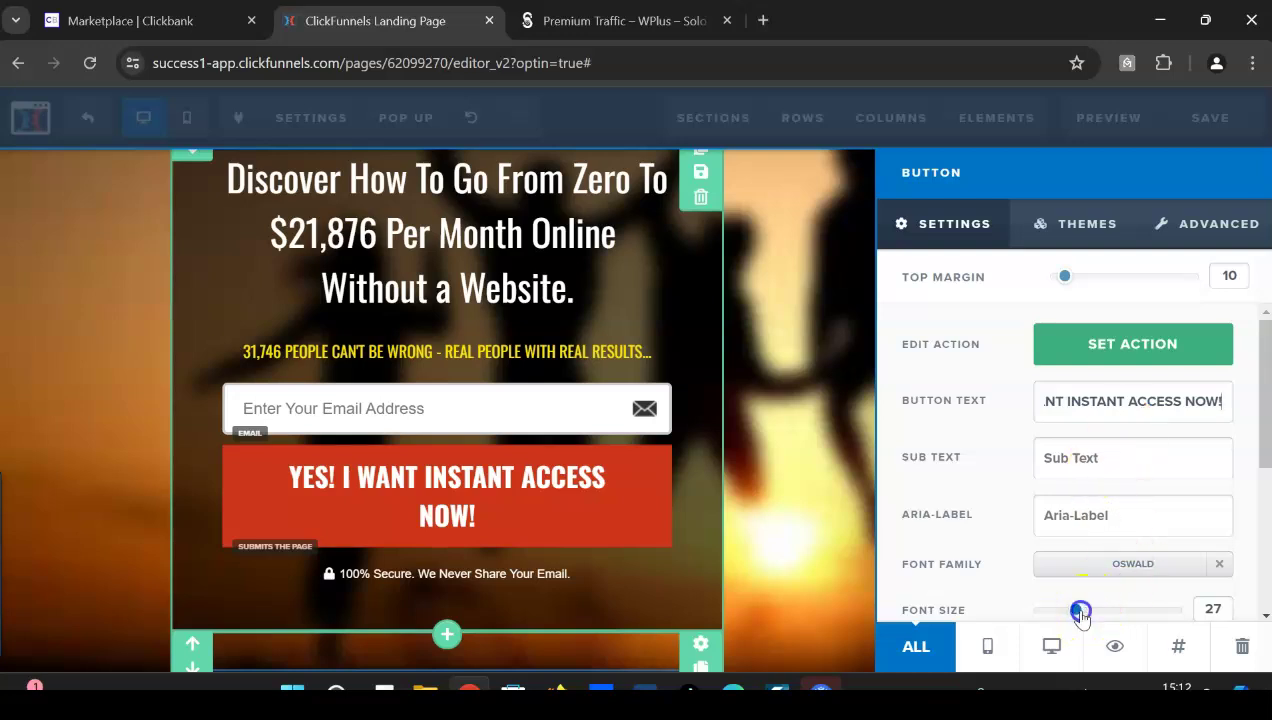
Reduce the submit button's font size to 26 so its text fits on one line.
drag(1080, 616, 1073, 616)
click(588, 531)
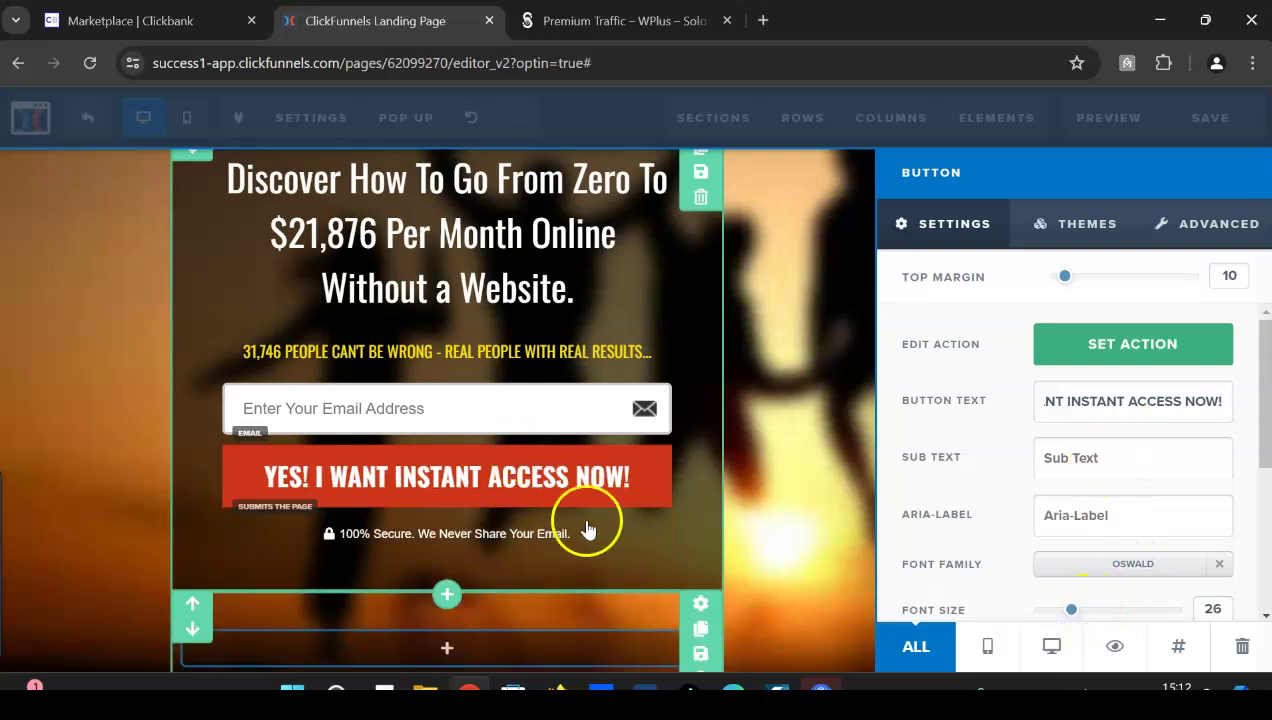
scroll(626, 400, up, 1)
scroll(626, 400, down, 1)
scroll(626, 400, up, 1)
scroll(626, 400, down, 1)
scroll(626, 400, up, 1)
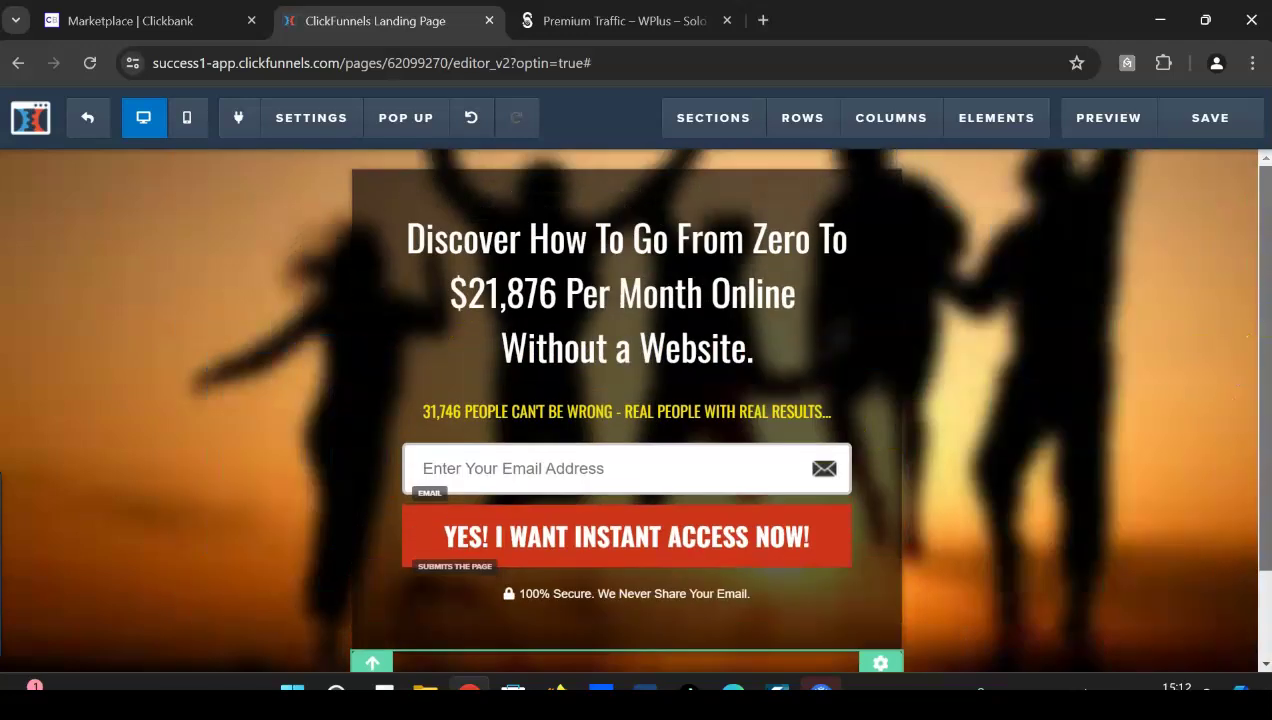
View the landing page's email autoresponder integration settings, then return to editing the page.
click(290, 128)
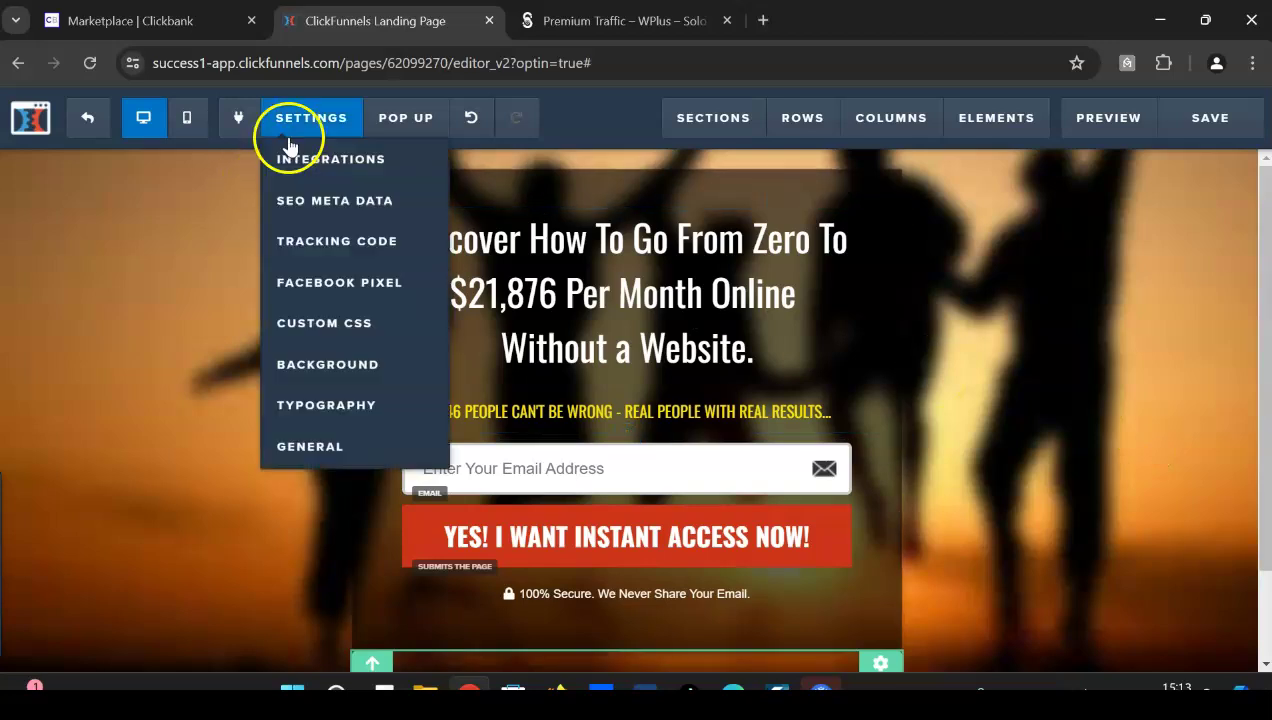
click(310, 166)
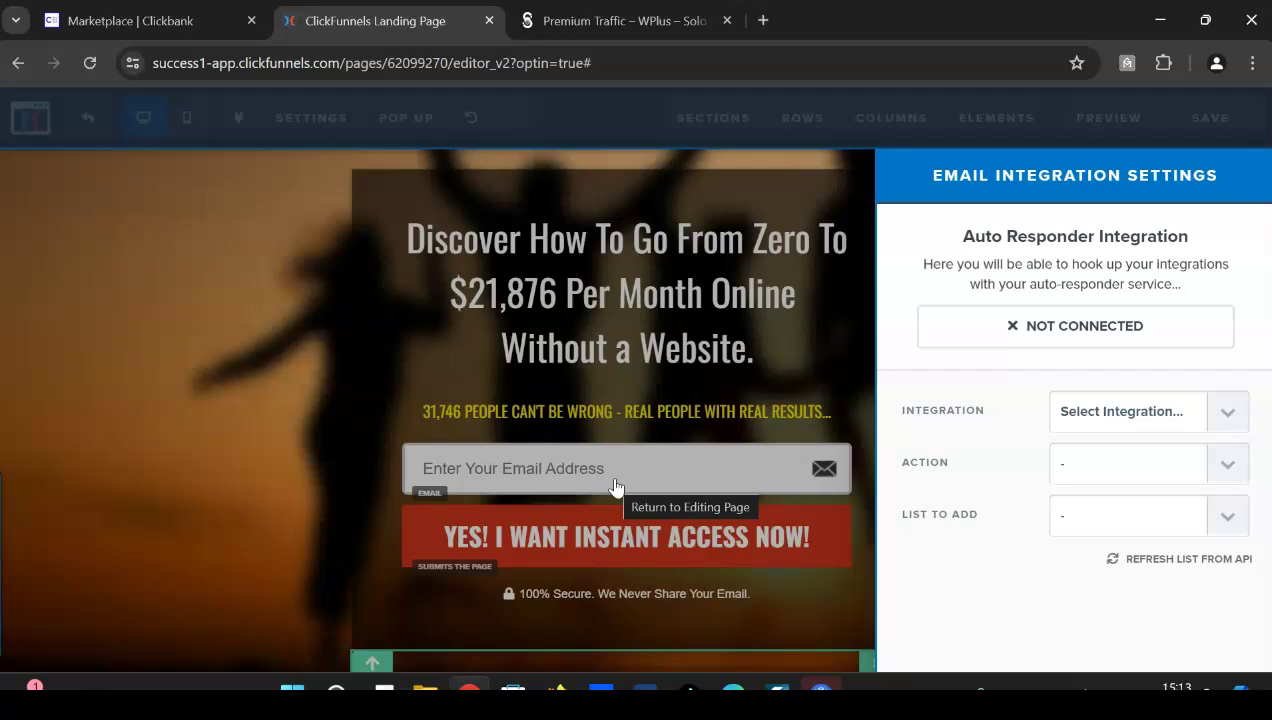
click(238, 392)
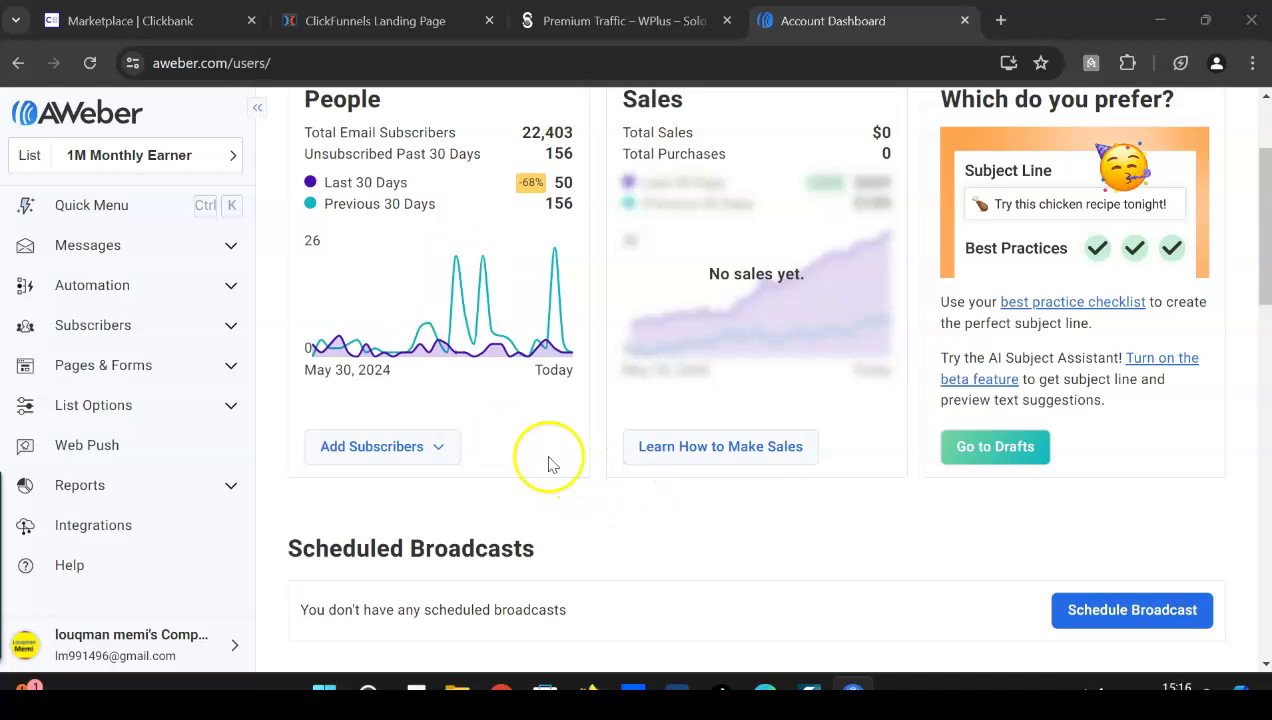
Create a blank automation campaign in AWeber for the current list with the On Subscribe trigger.
click(154, 286)
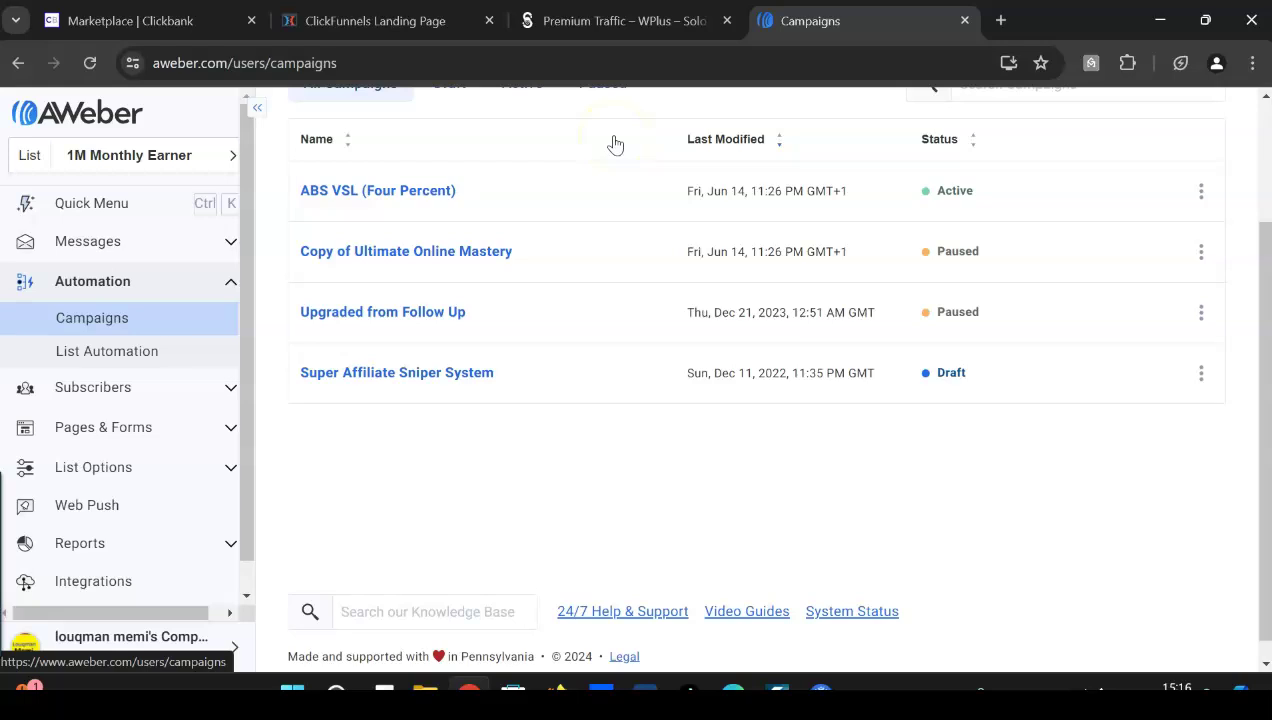
scroll(615, 145, up, 2)
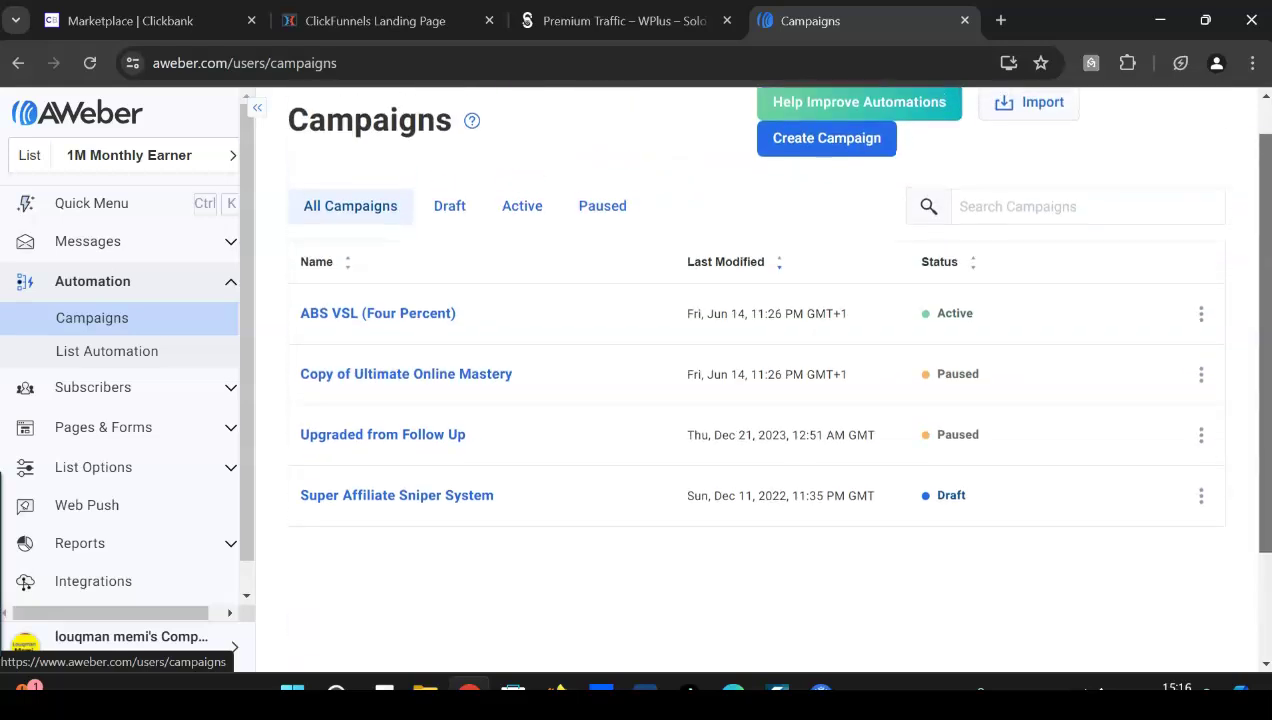
scroll(866, 233, up, 1)
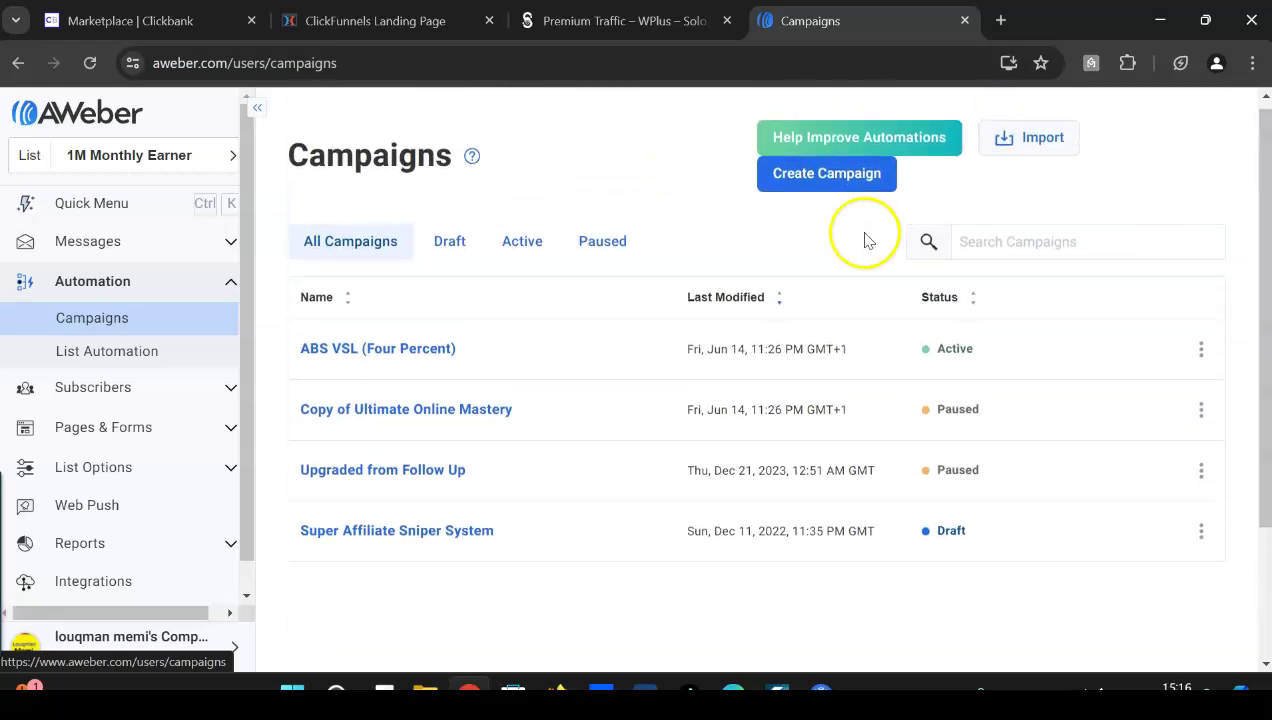
click(812, 180)
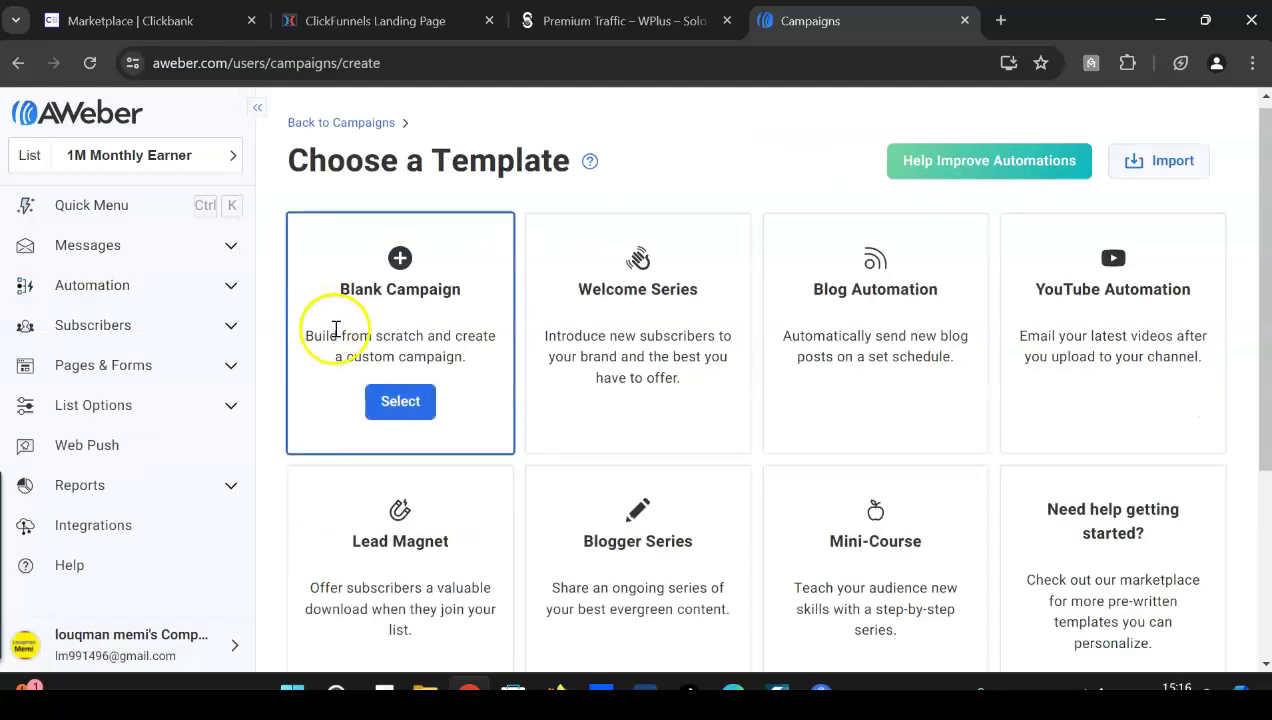
click(403, 402)
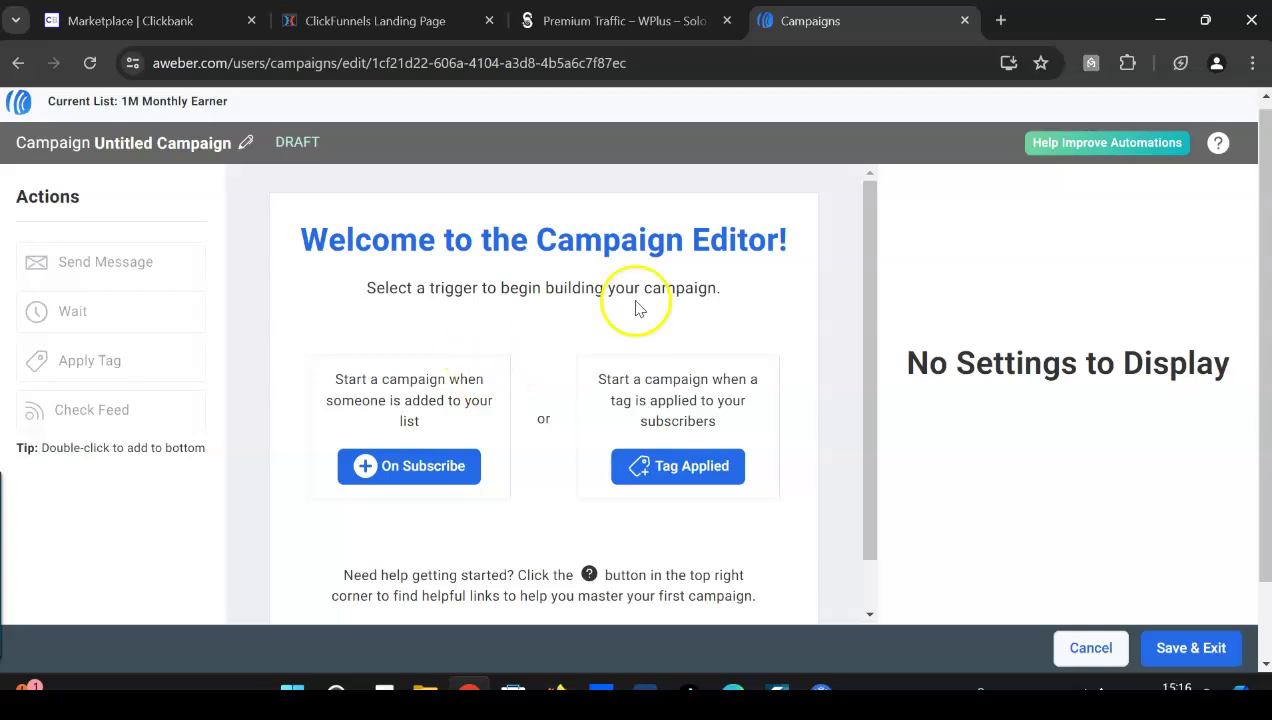
click(418, 474)
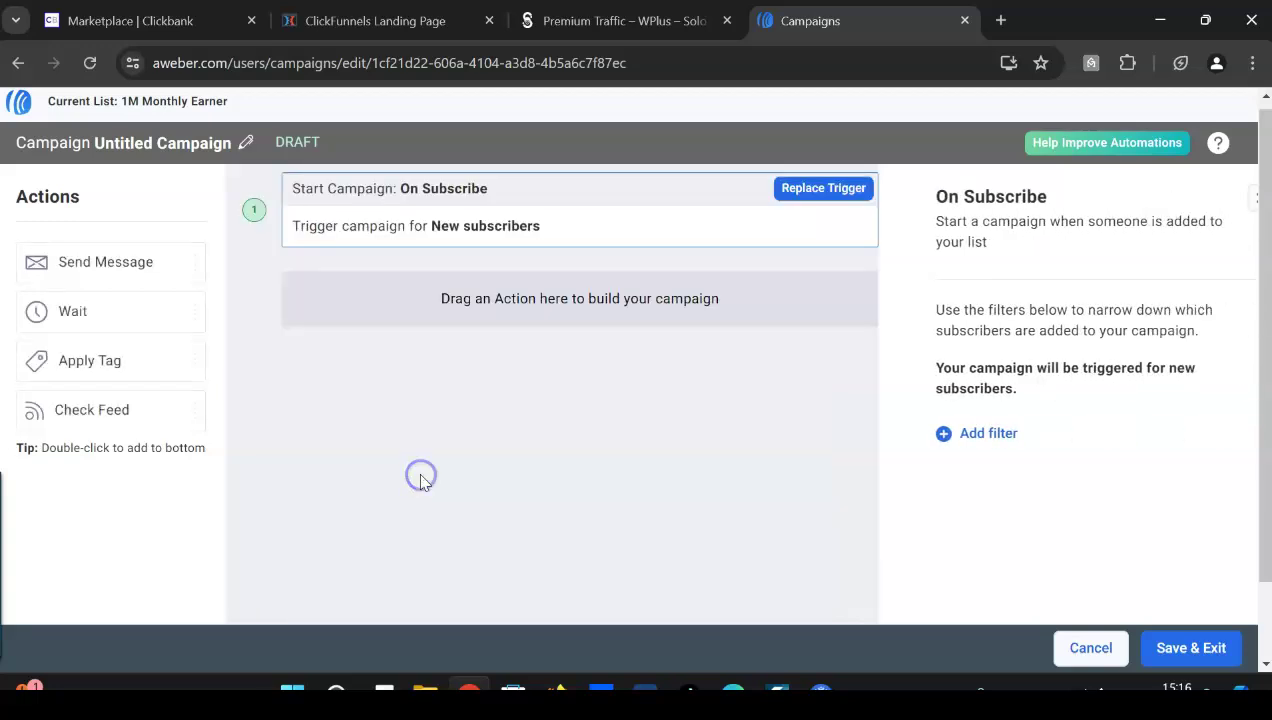
Add a Send Message action, a 1-day Wait, a second Send Message and another 1-day Wait below the trigger.
drag(80, 261, 463, 263)
drag(128, 311, 437, 343)
drag(125, 255, 443, 474)
drag(114, 320, 456, 528)
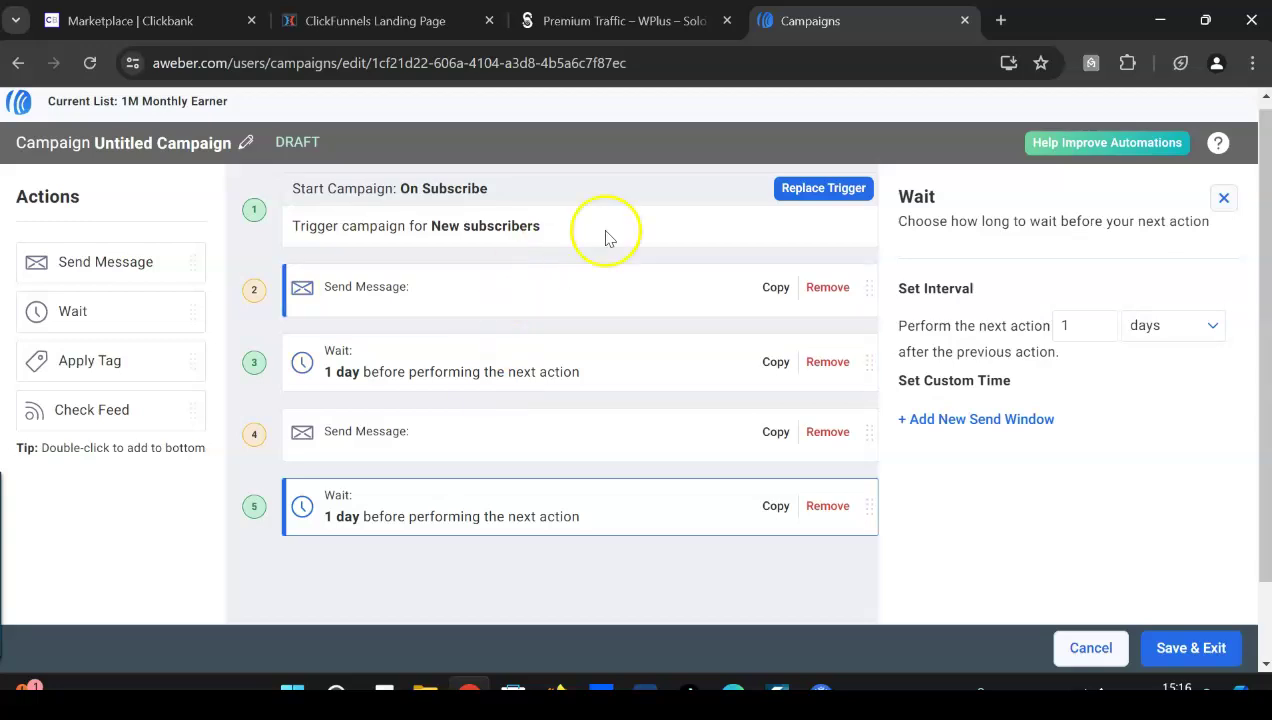
Review the ClickFunnels optin page alongside the AWeber campaign's sequence of message and wait actions.
click(391, 12)
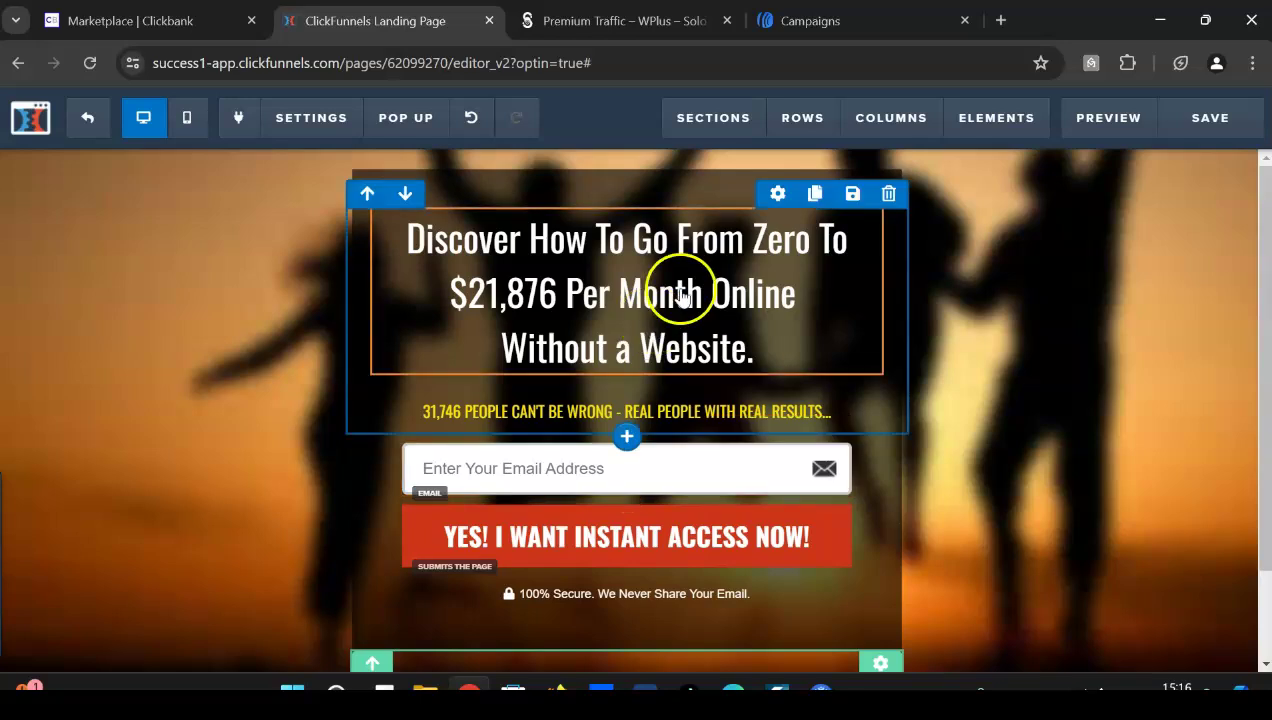
click(810, 20)
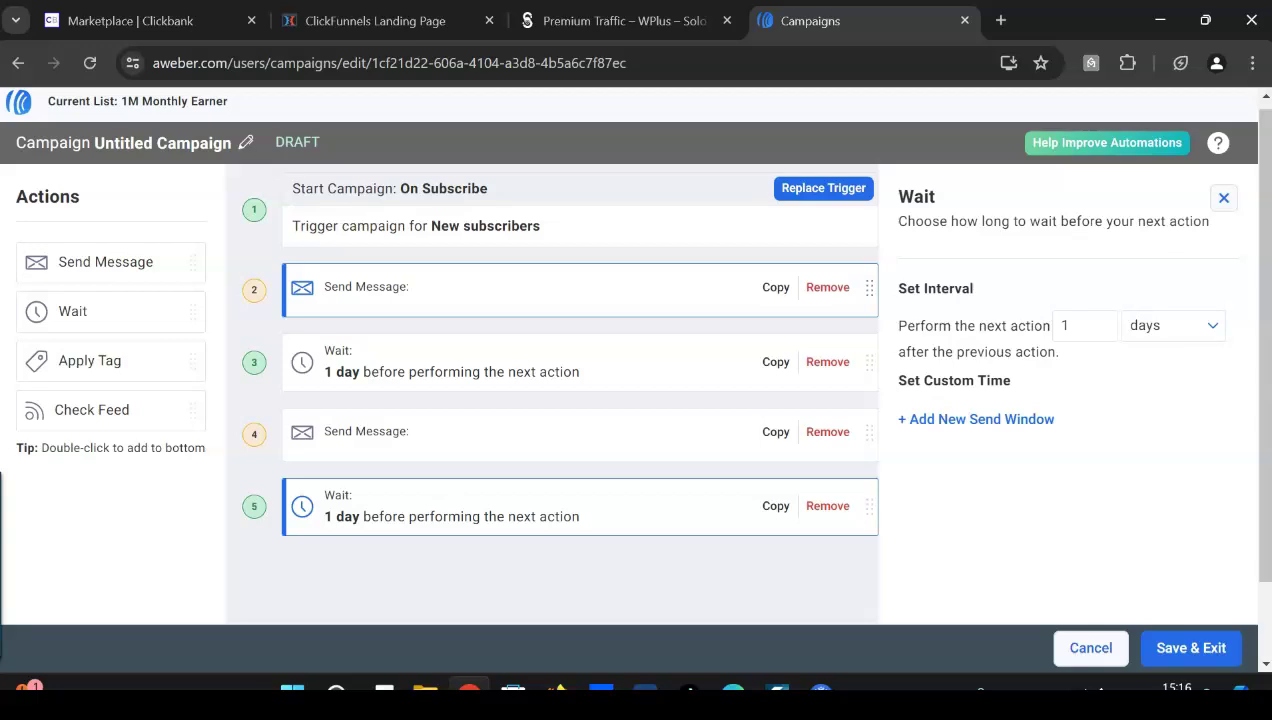
click(505, 288)
click(372, 20)
click(843, 12)
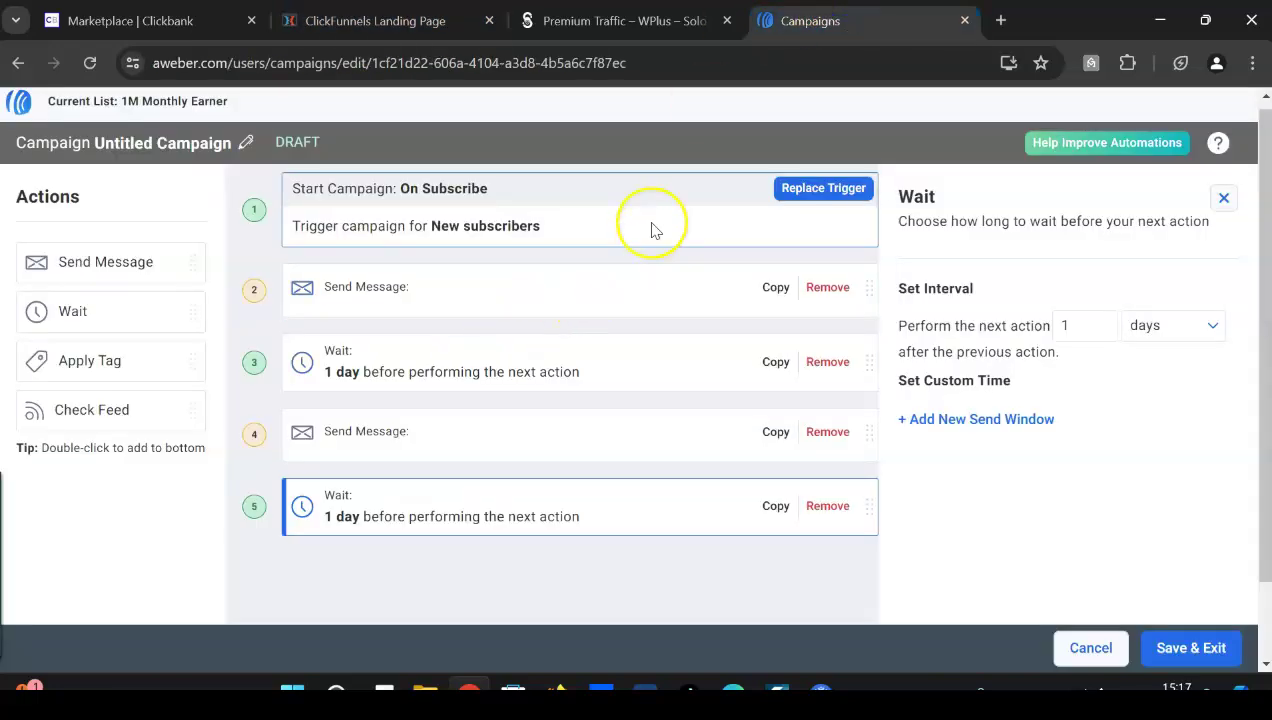
click(383, 287)
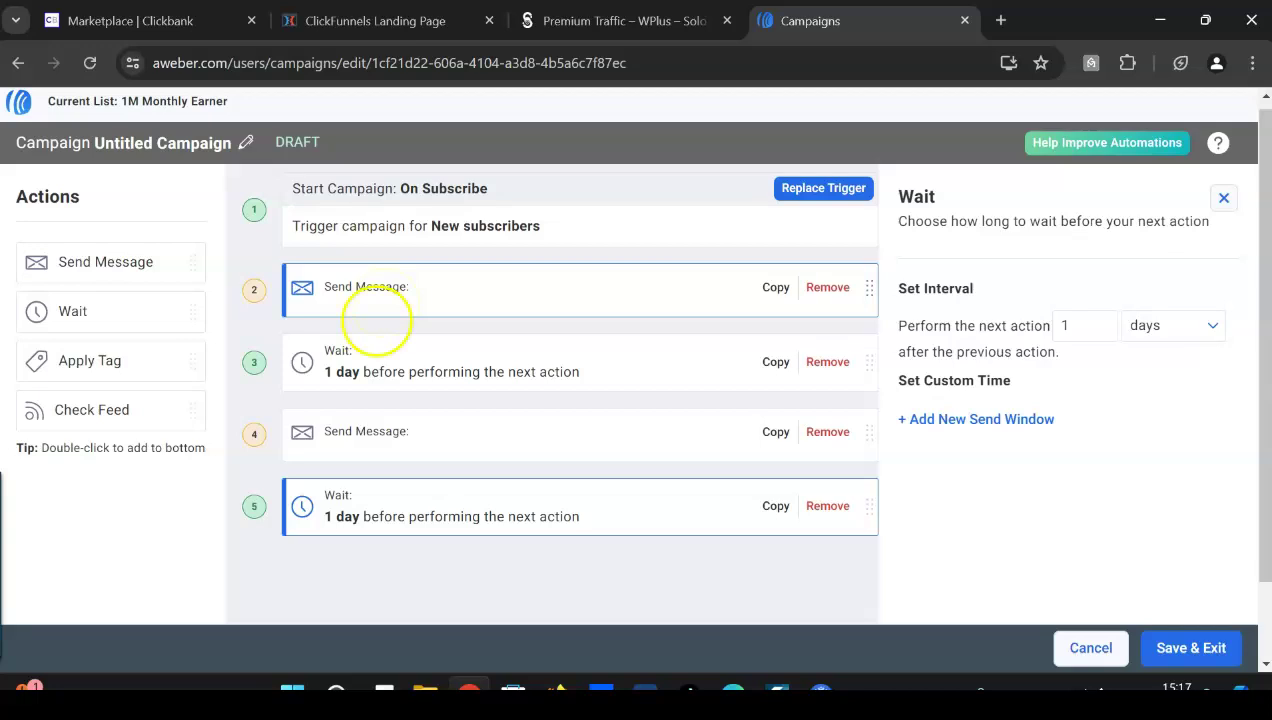
click(358, 375)
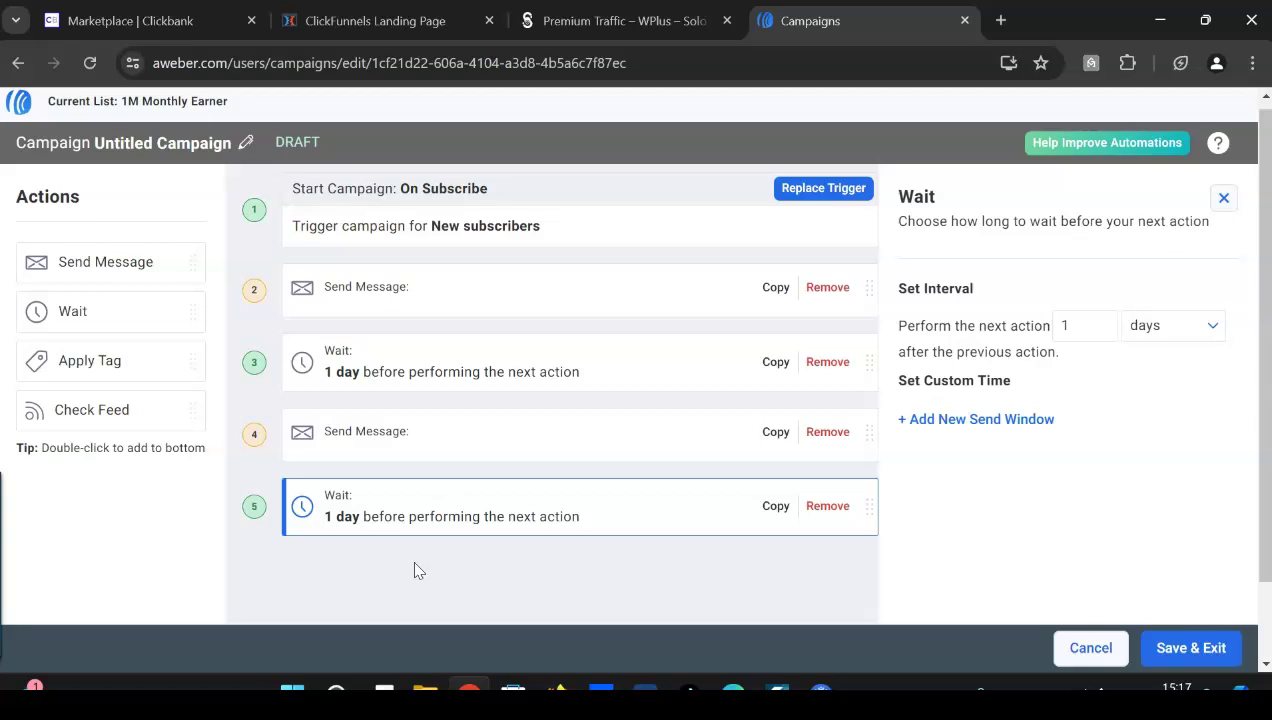
click(417, 567)
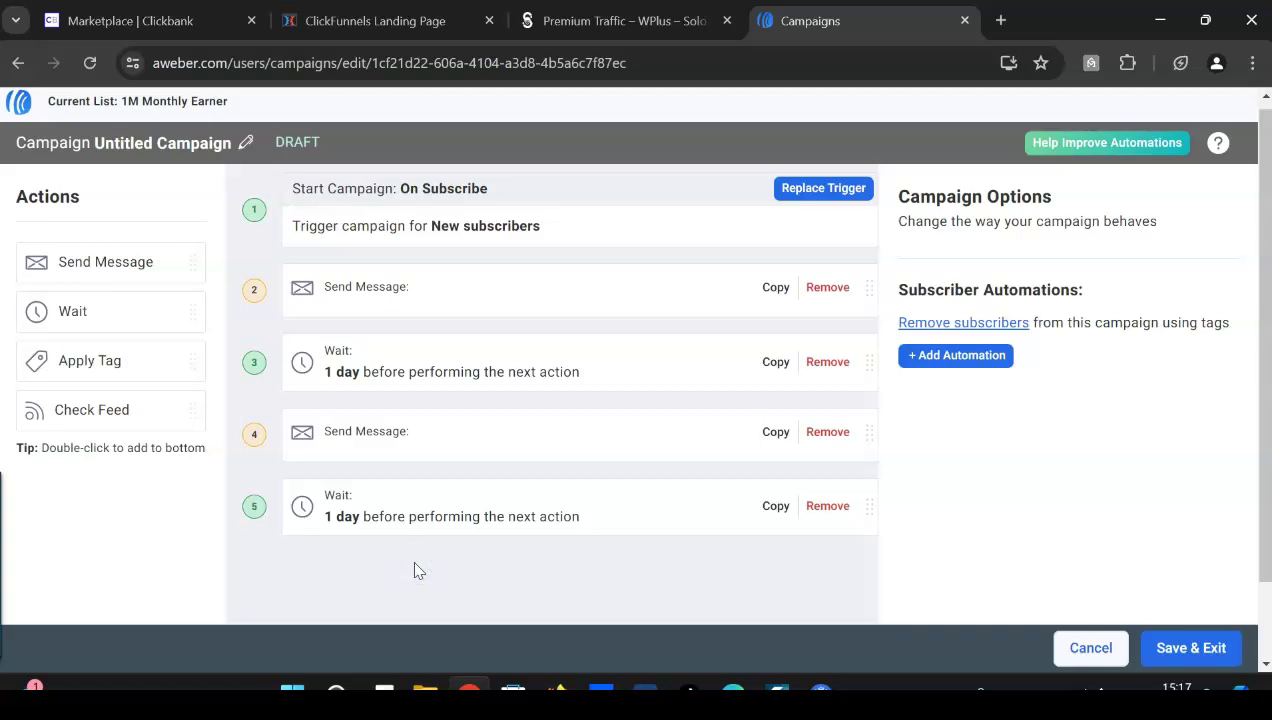
Check the Super Affiliate System offer's affiliate page from the ClickBank marketplace, close it and return to the AWeber campaign.
click(130, 20)
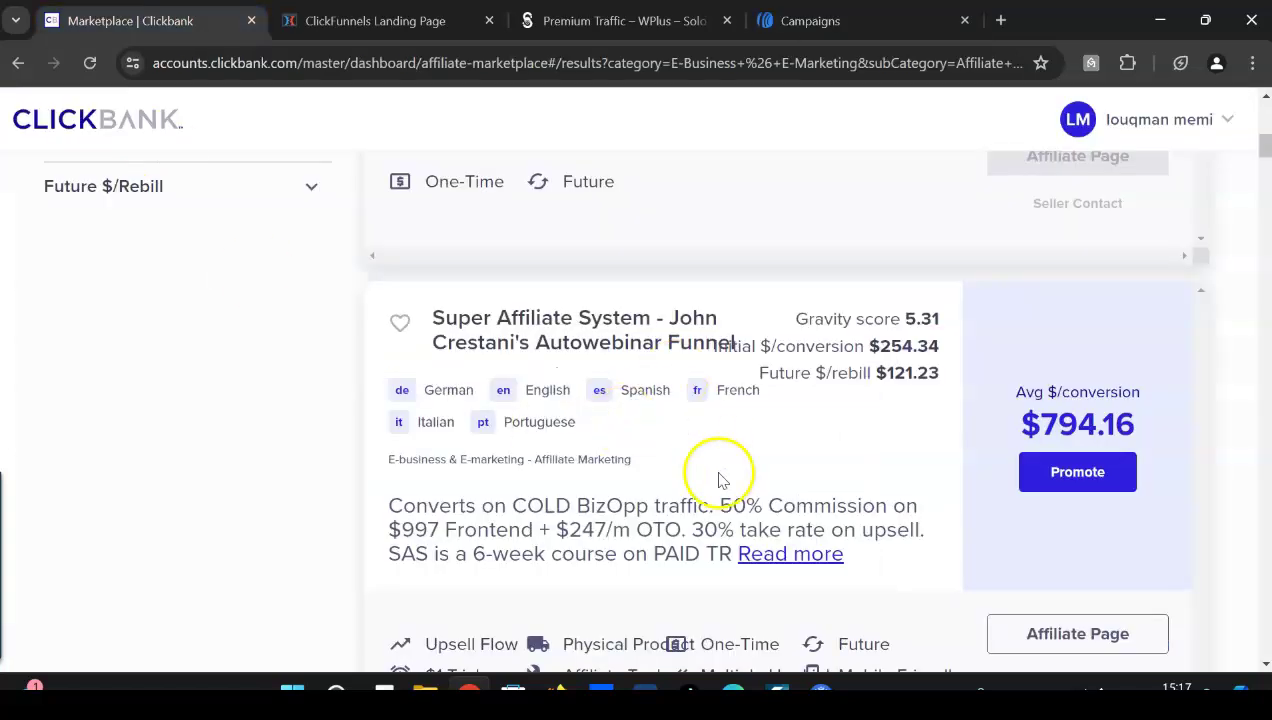
click(1066, 643)
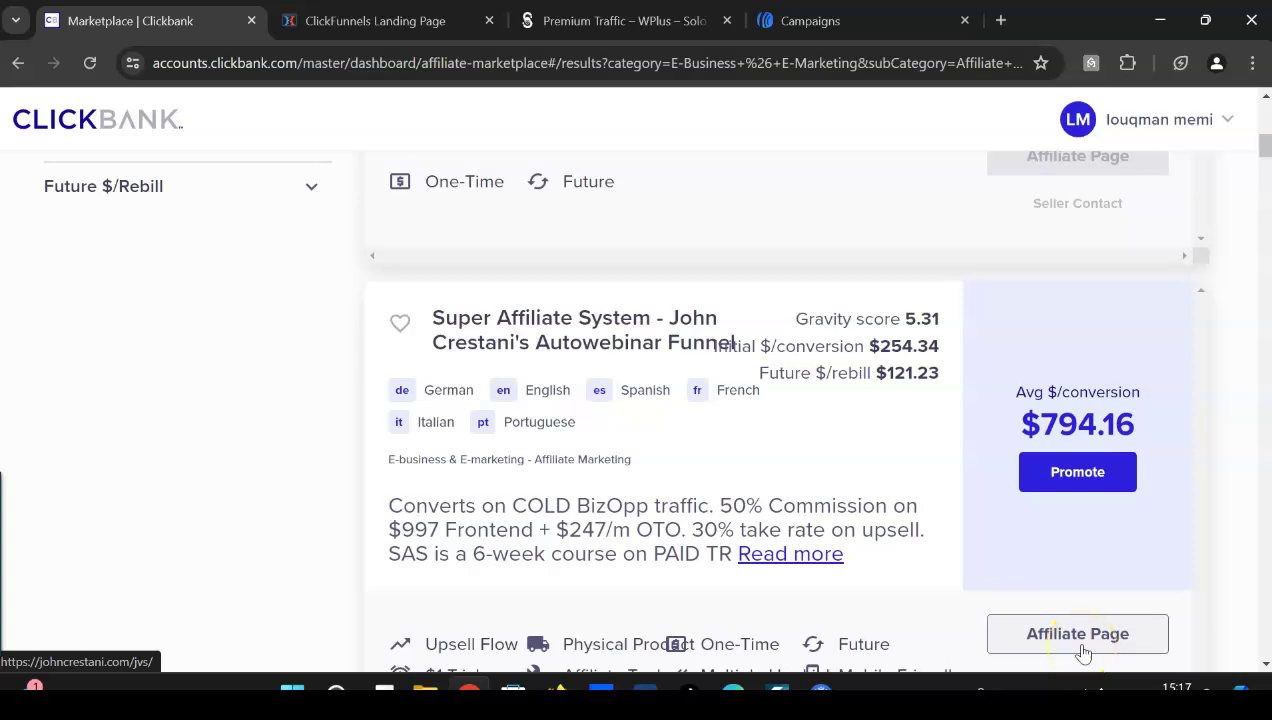
click(1083, 648)
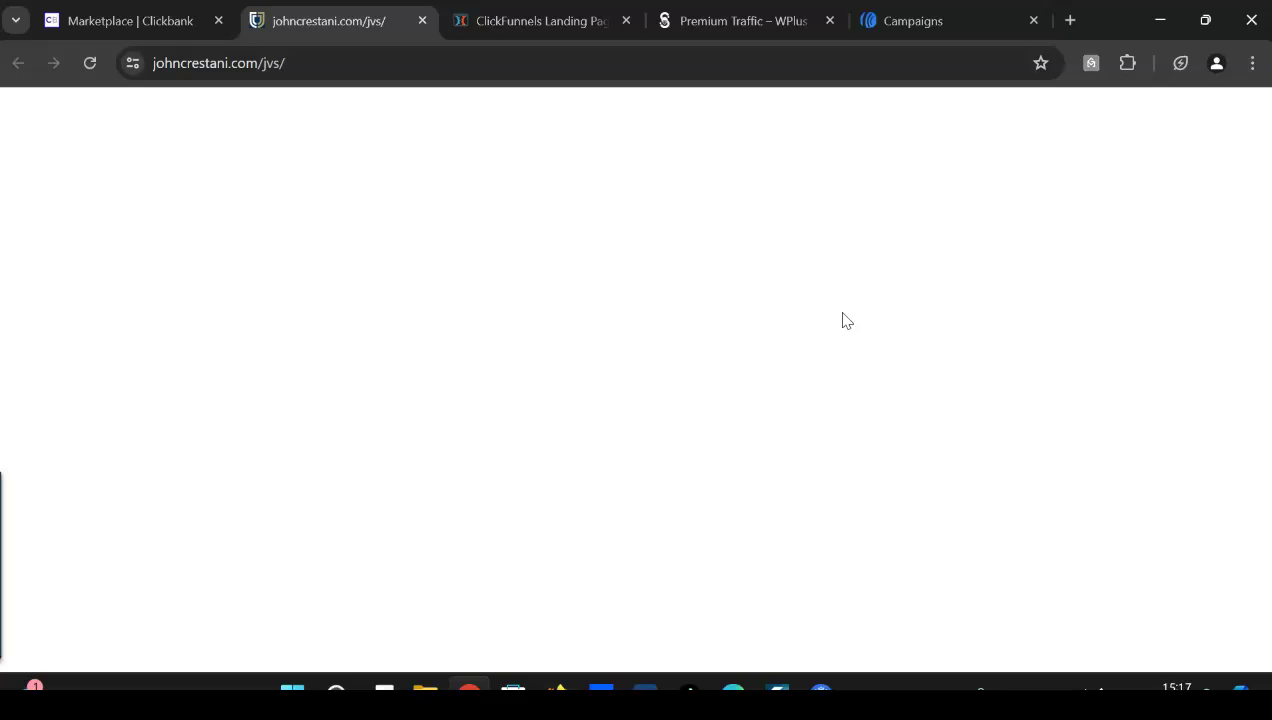
click(1000, 14)
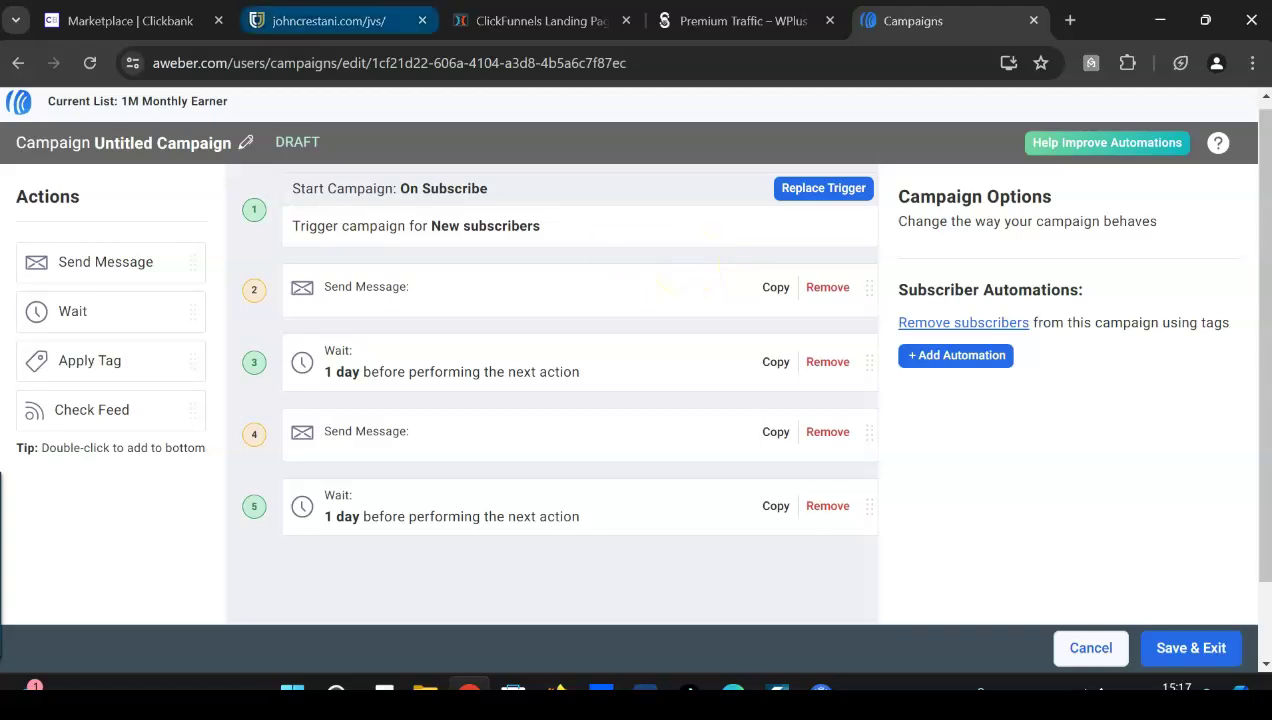
click(300, 20)
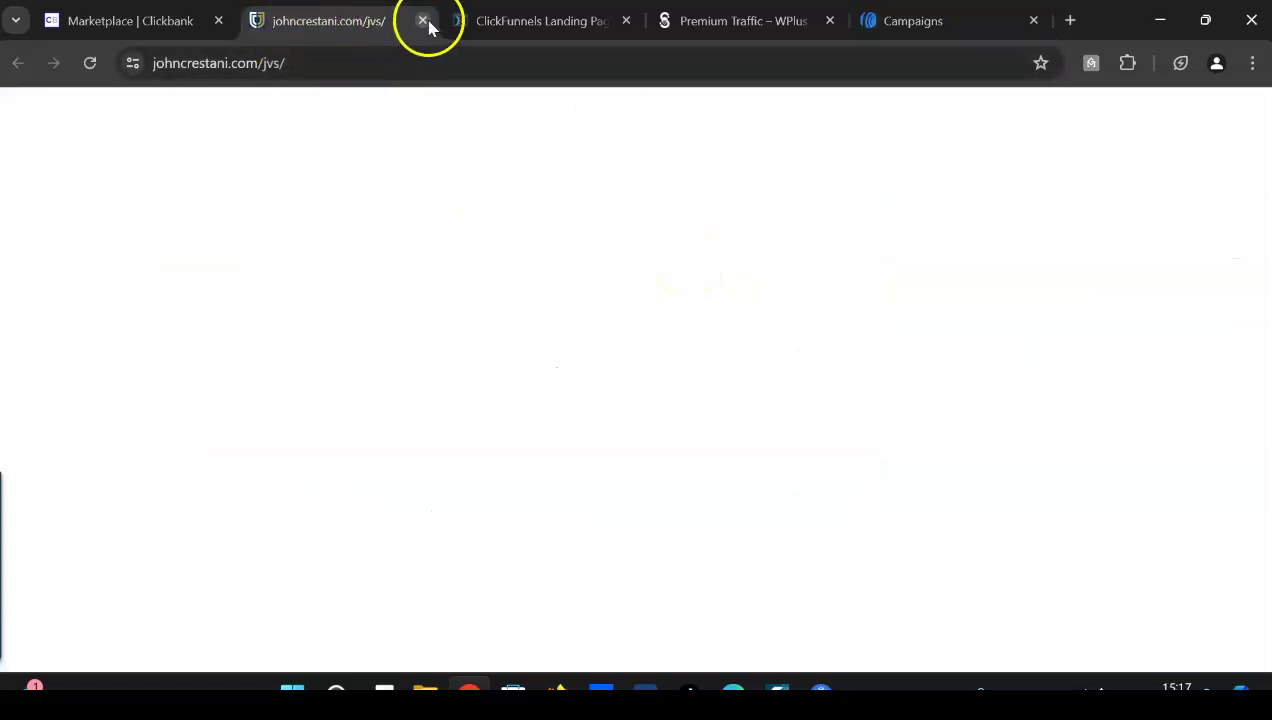
click(422, 20)
click(810, 20)
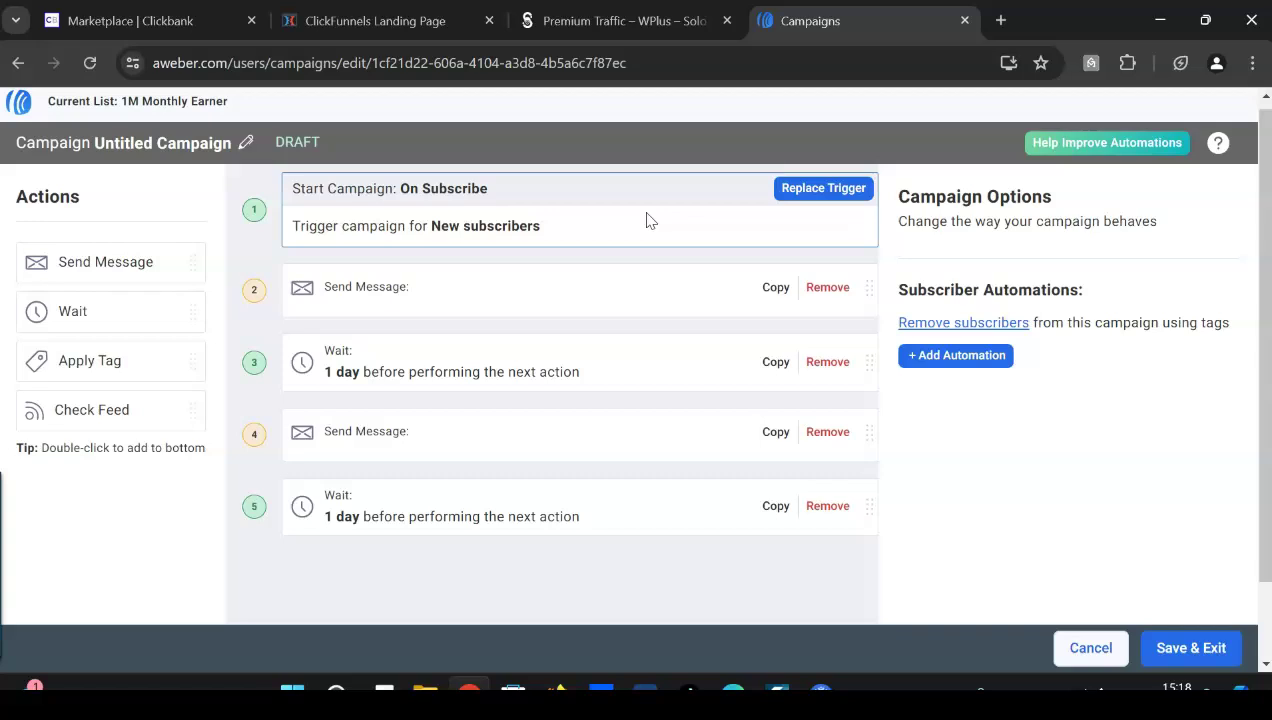
Examine the saved draft messages and the message creation options for the campaign's first Send Message action.
click(358, 289)
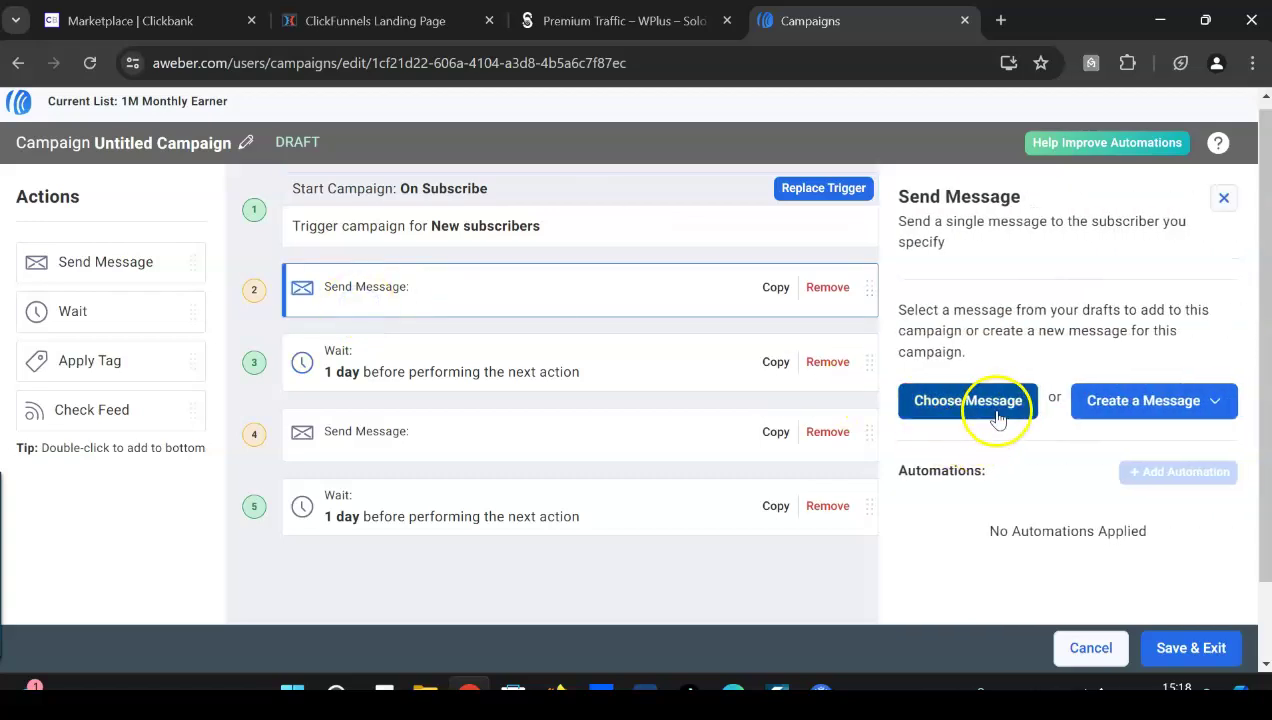
click(997, 418)
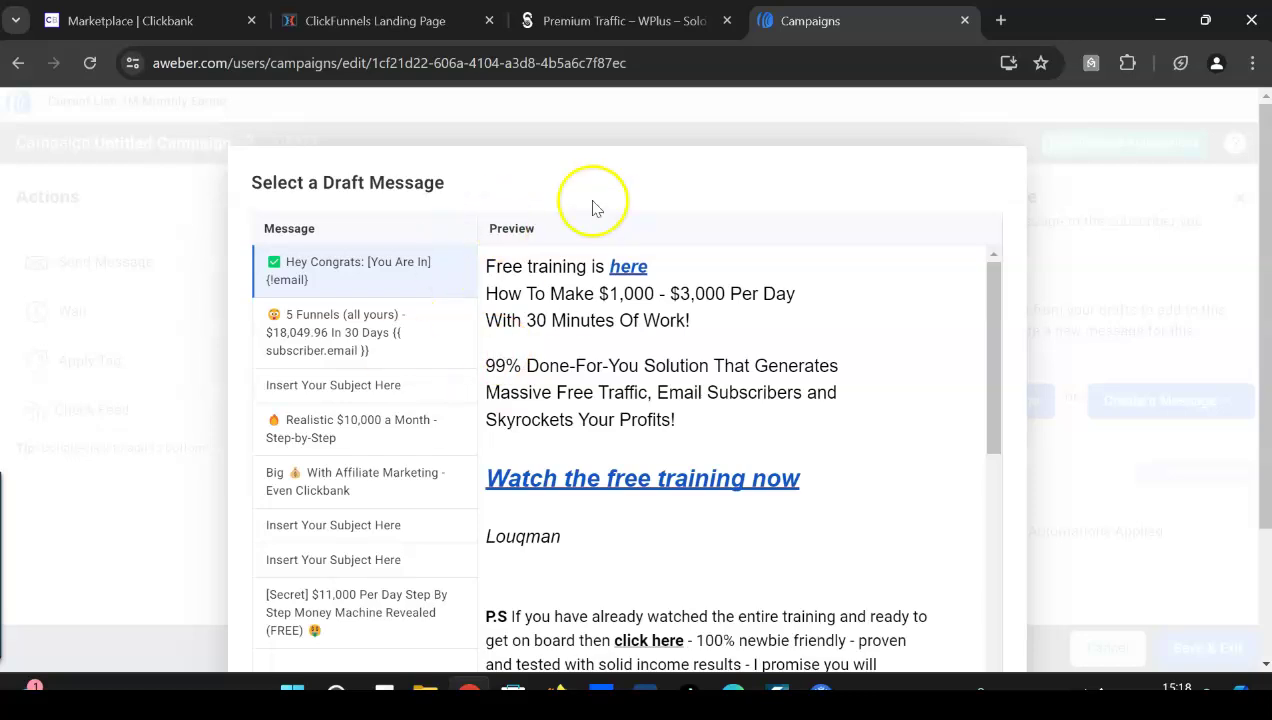
click(889, 133)
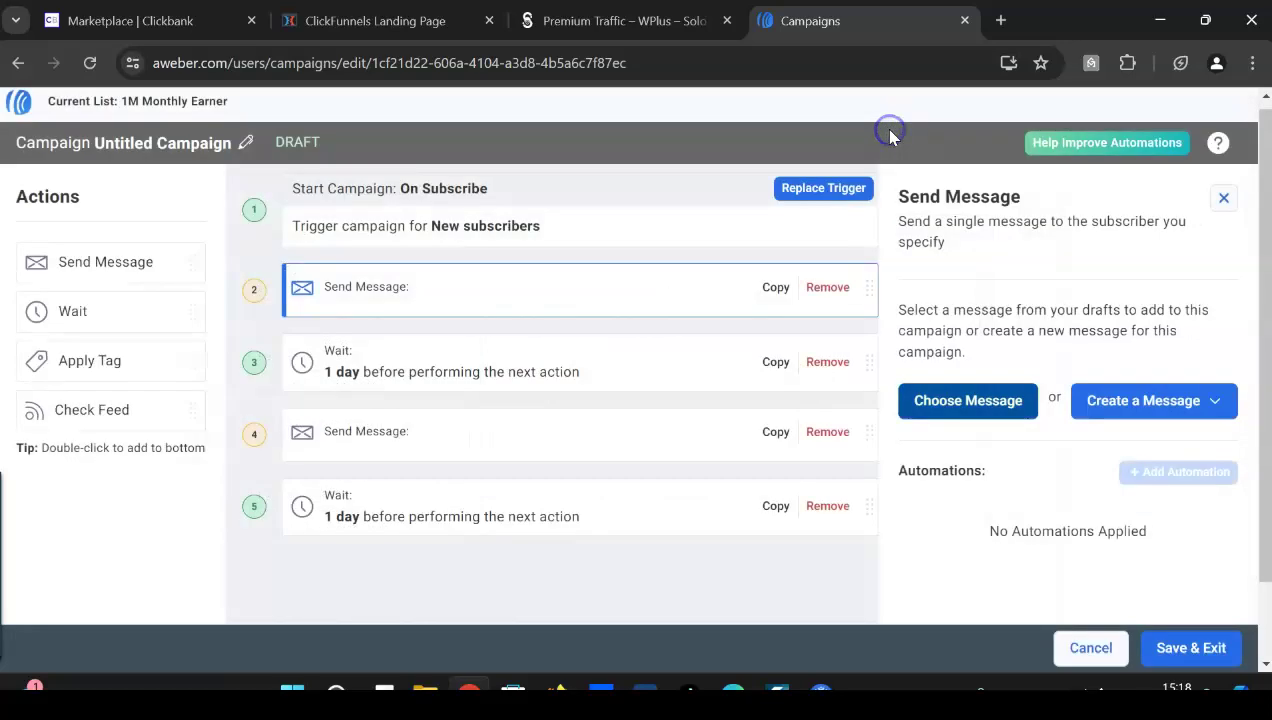
click(1216, 410)
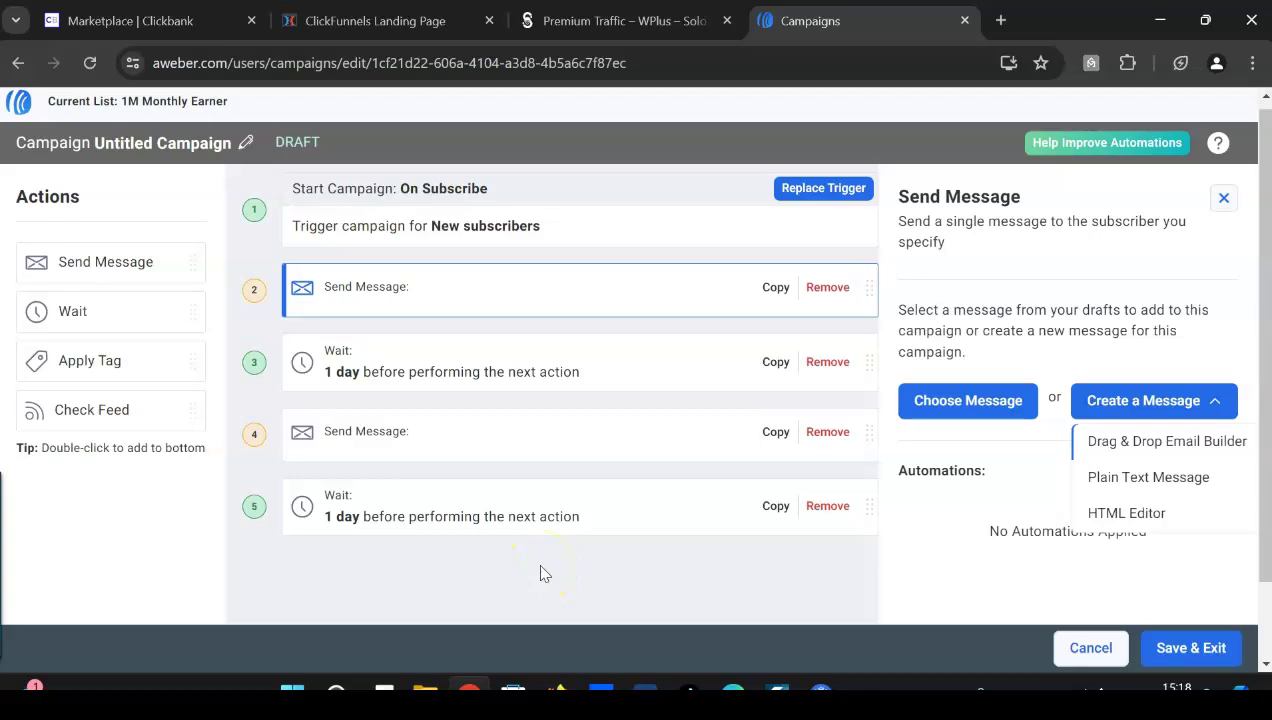
Review the Super Affiliate System offer in ClickBank, the AWeber campaign's message sequence and the ClickFunnels optin page.
click(130, 20)
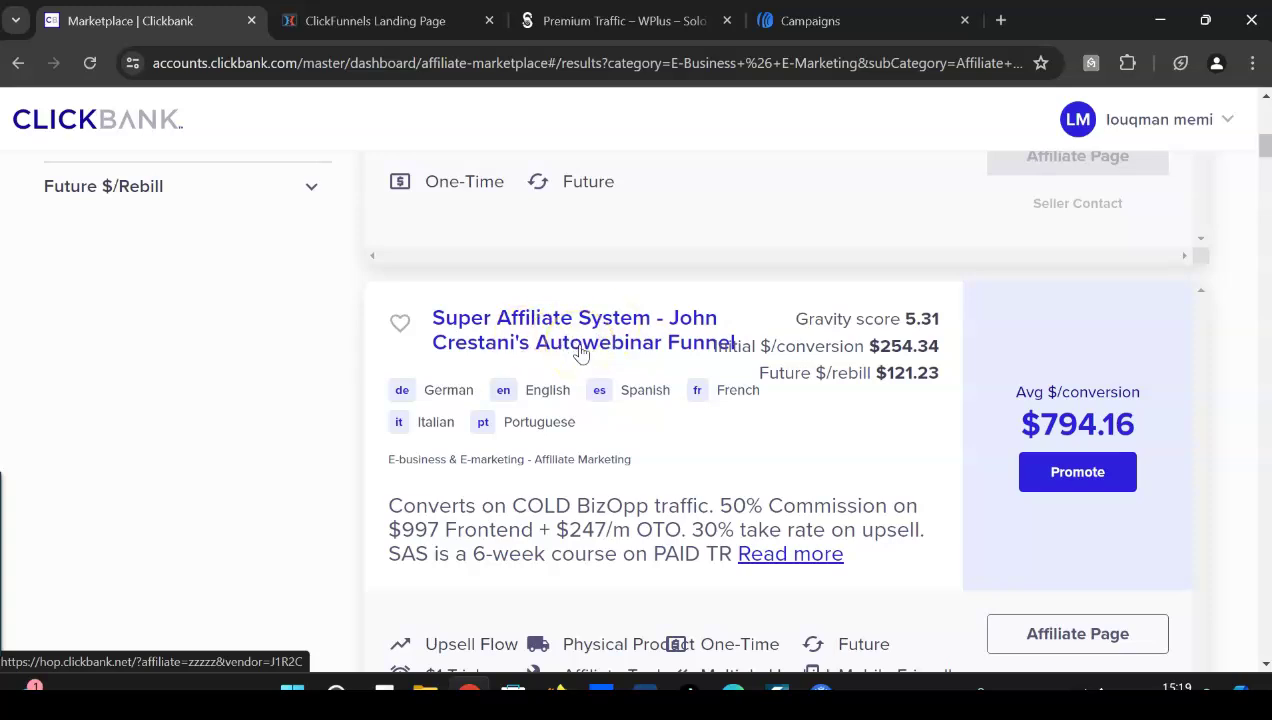
click(805, 20)
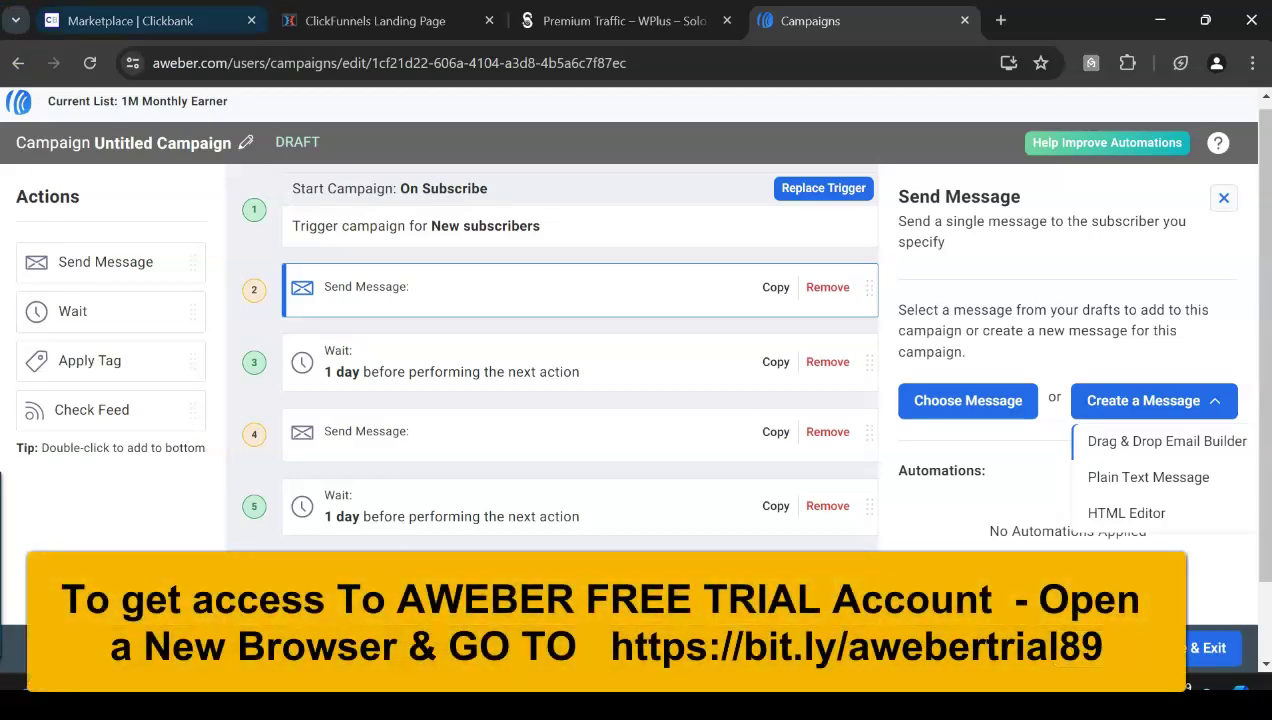
click(140, 20)
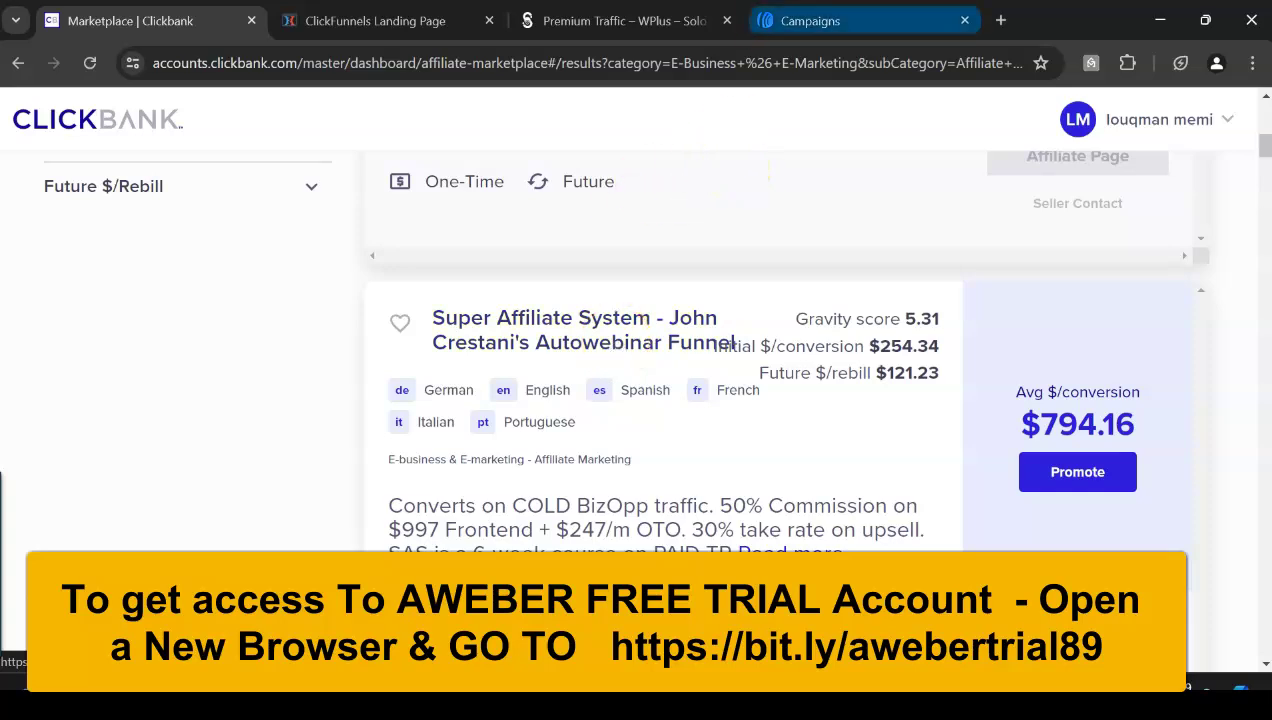
click(810, 20)
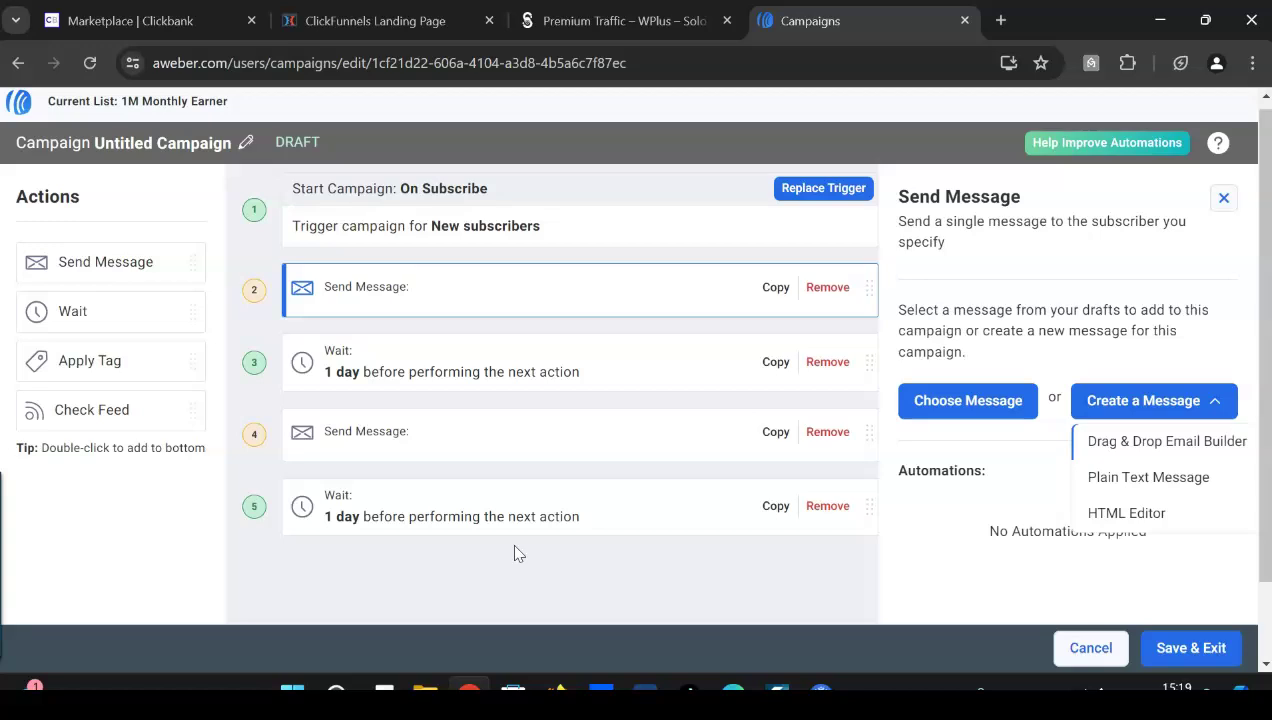
click(400, 302)
click(449, 284)
click(370, 21)
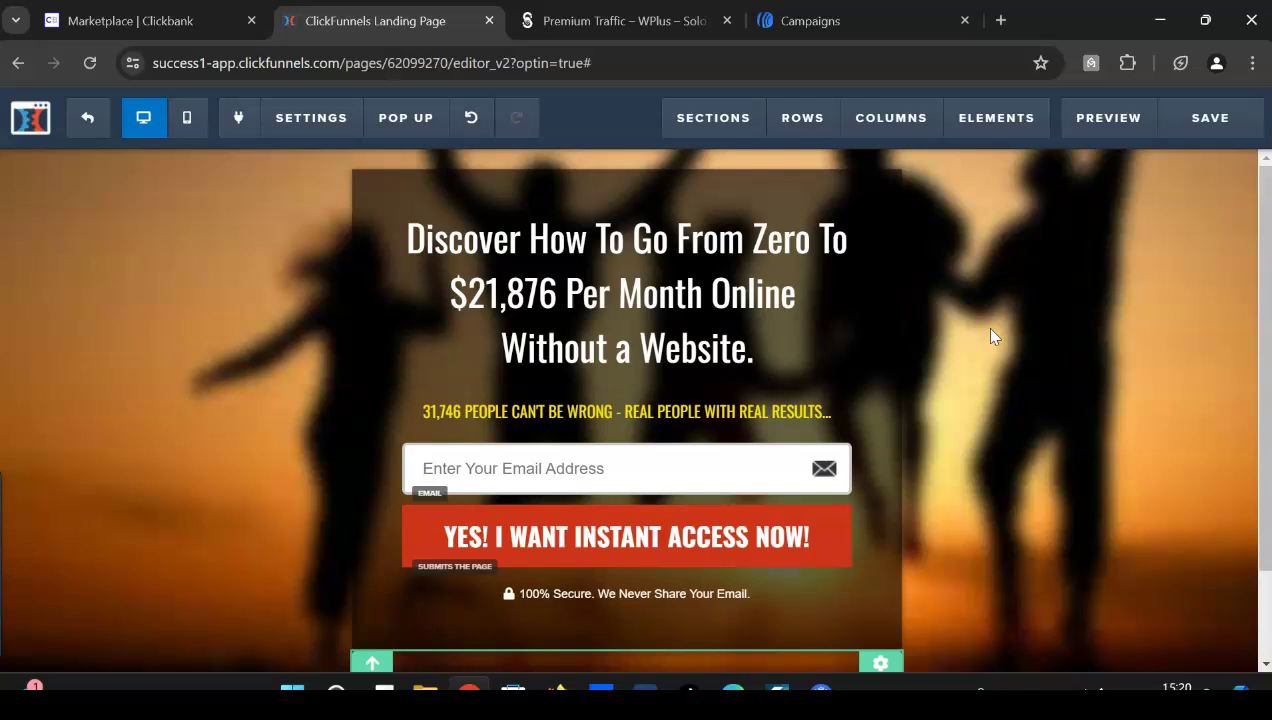
click(765, 22)
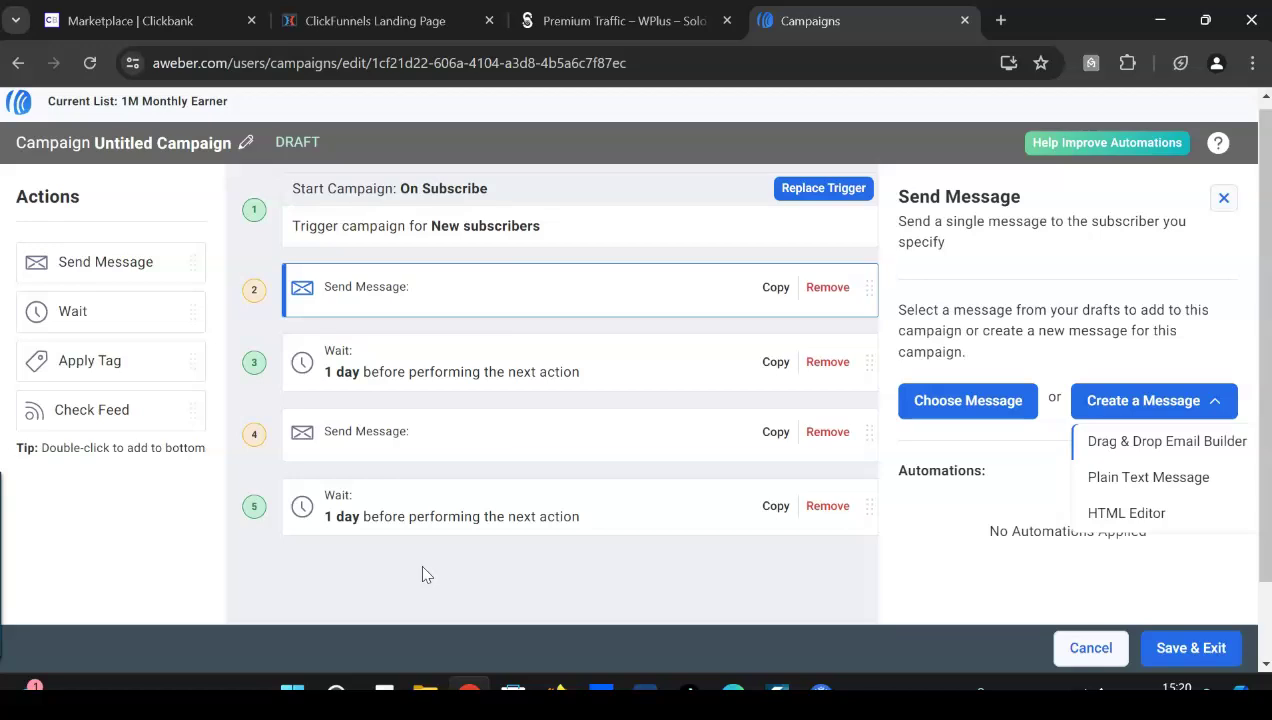
Save and exit the campaign with its issues unfixed, and show the further options for Untitled Campaign in the campaign list.
click(1192, 649)
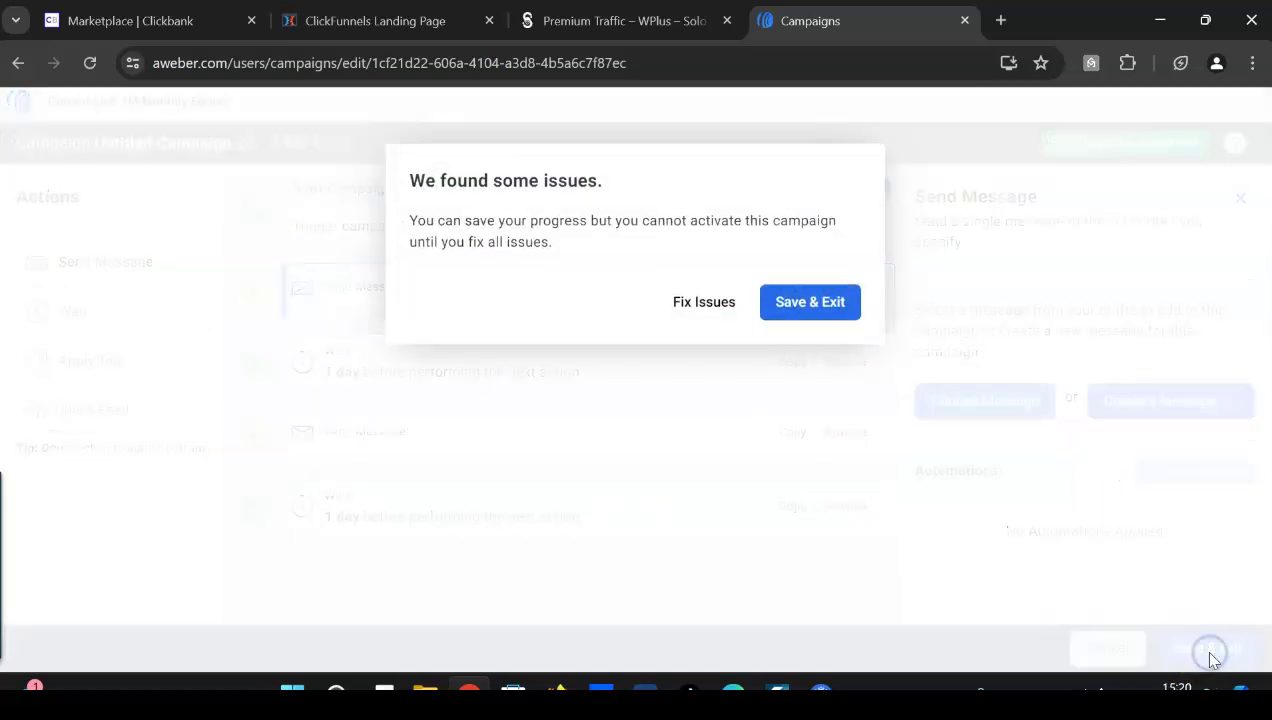
click(836, 306)
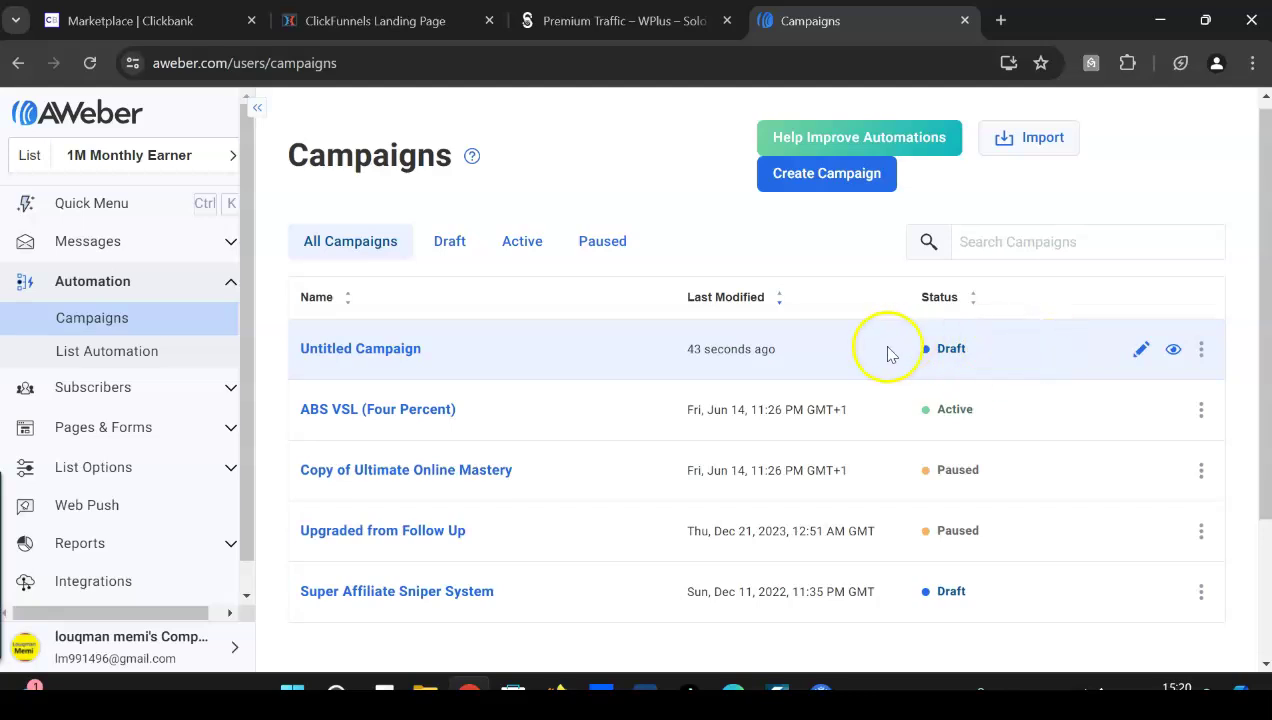
click(1201, 352)
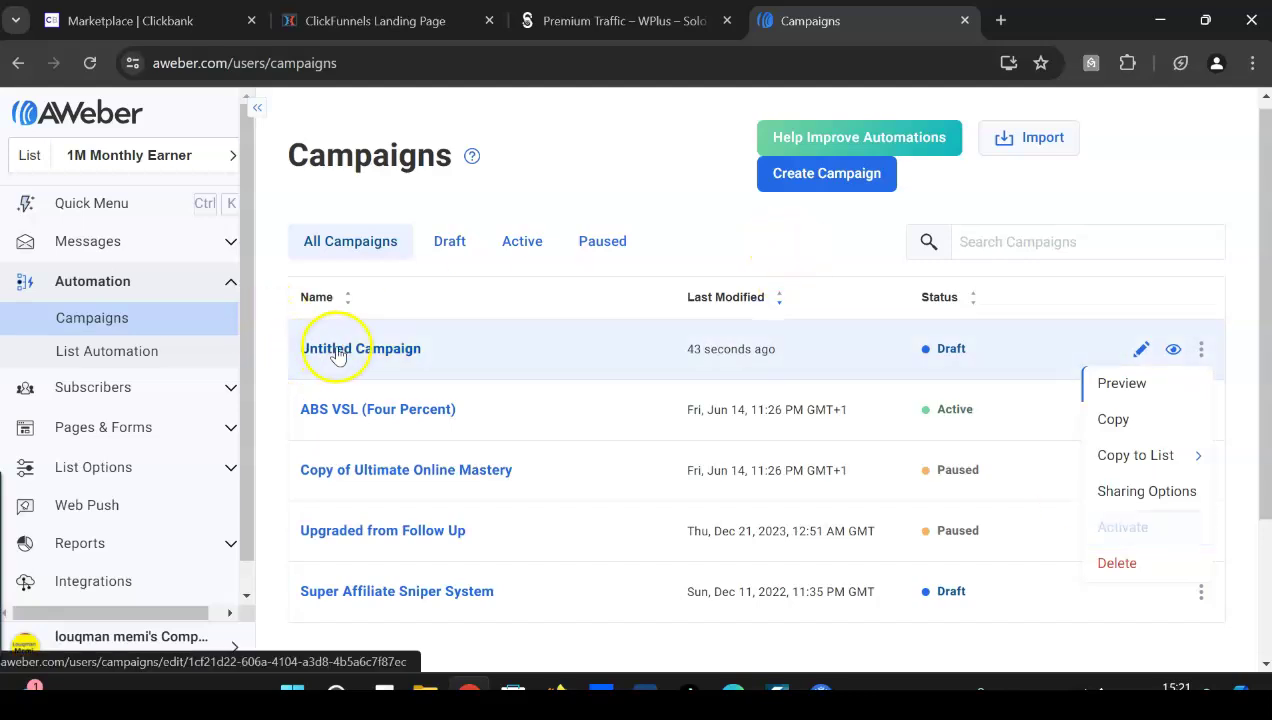
Open the email integration settings of the optin page in ClickFunnels, and check the AWeber campaign list.
click(375, 20)
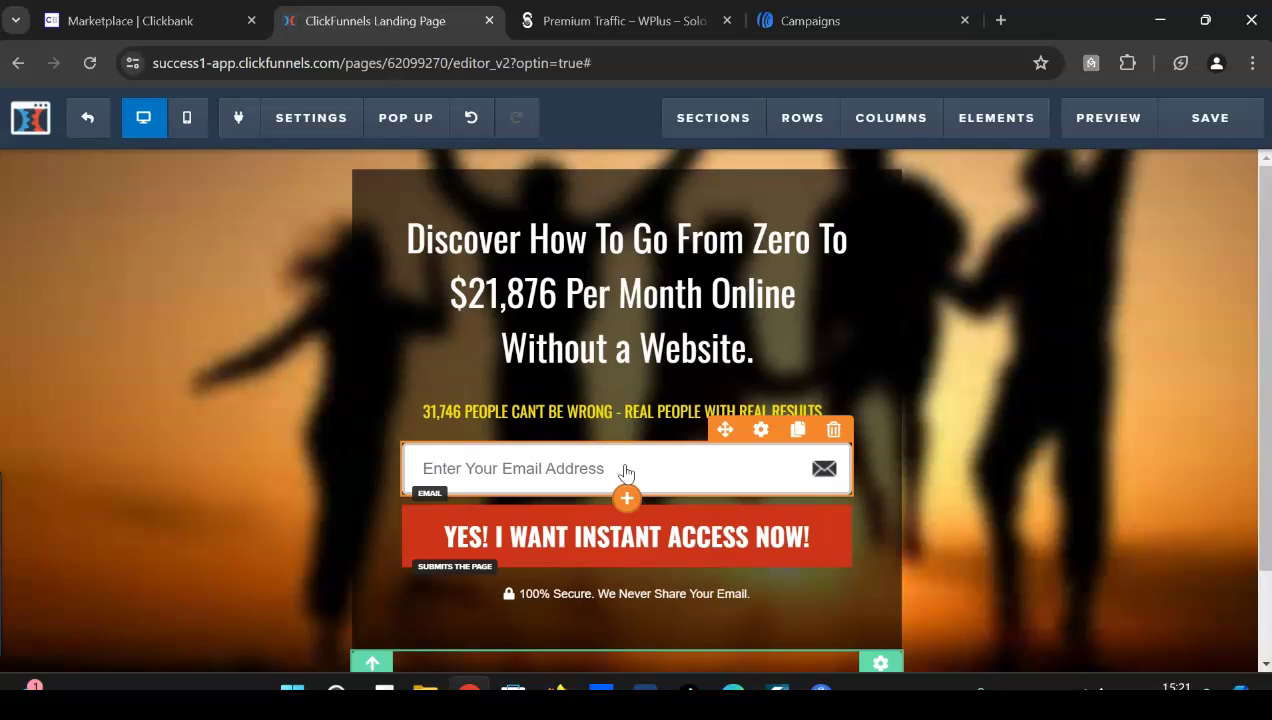
click(369, 198)
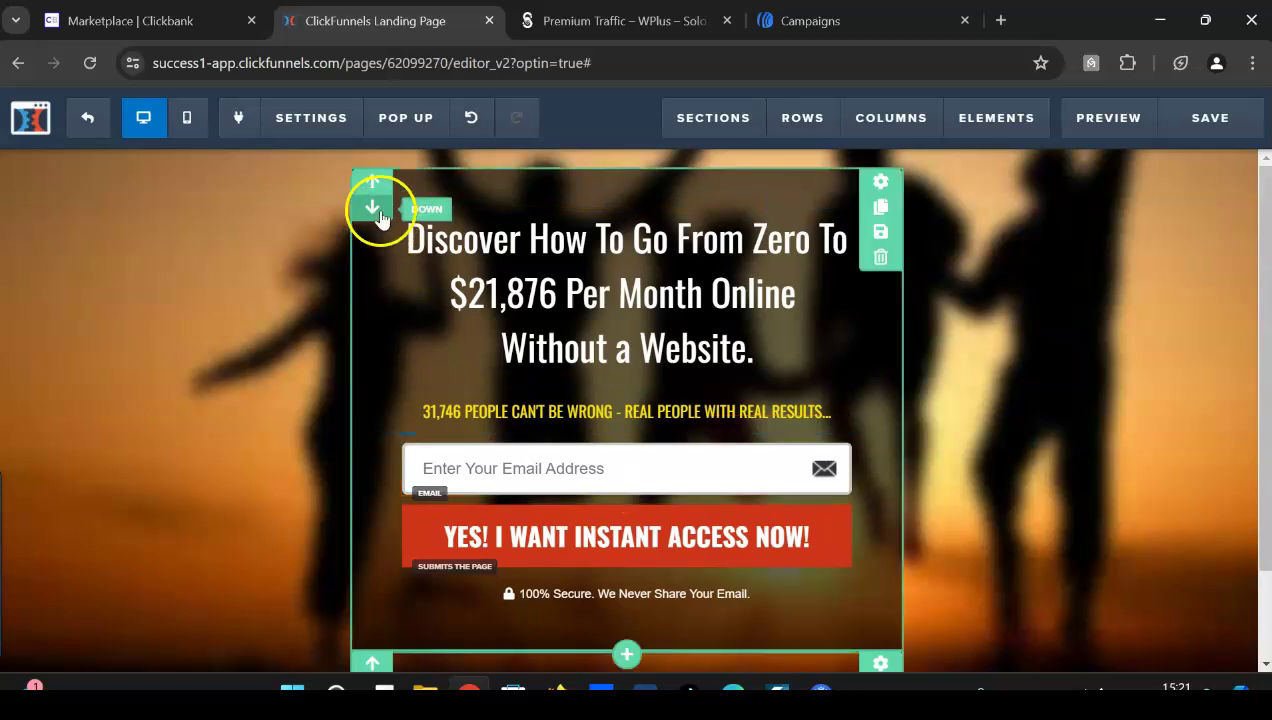
click(327, 118)
click(344, 172)
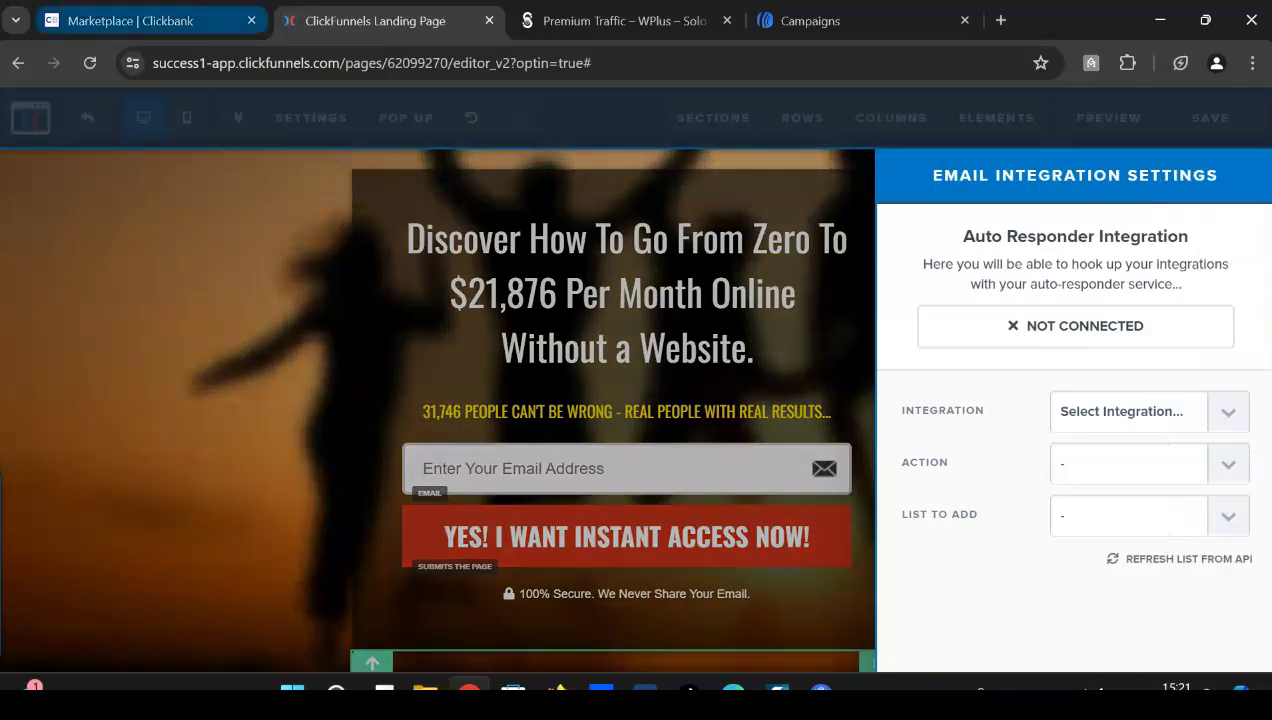
click(810, 20)
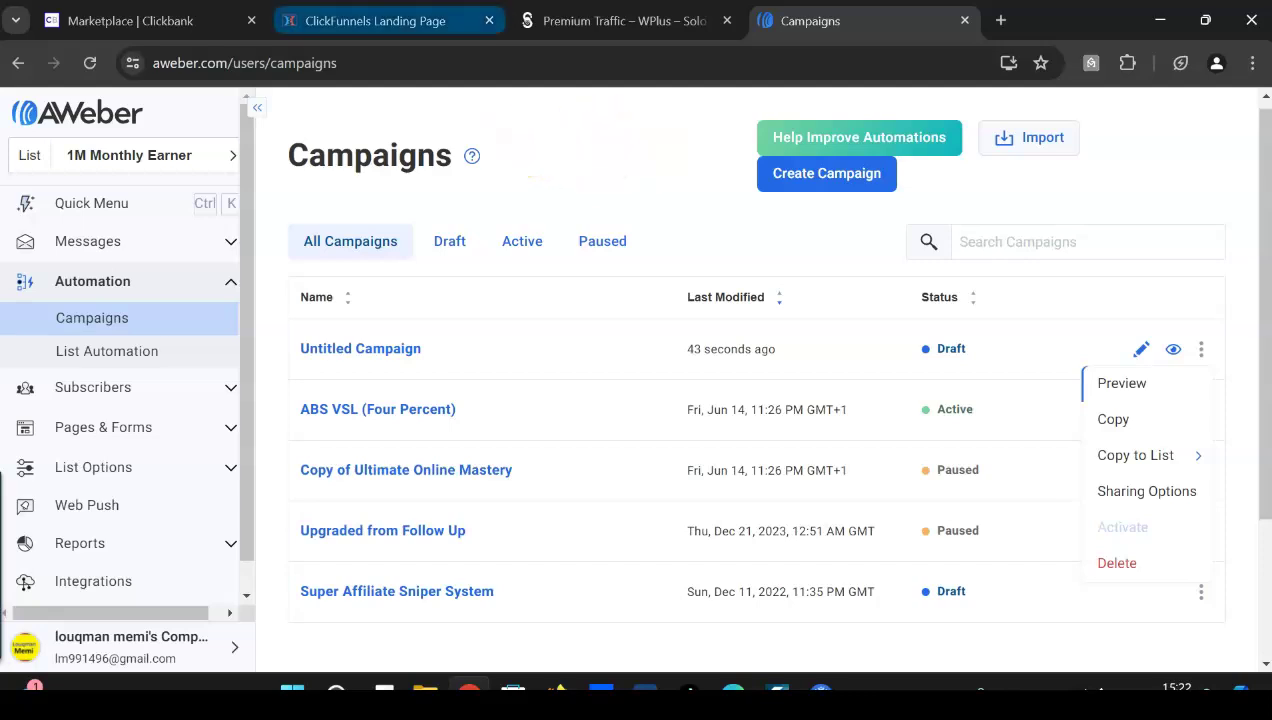
click(418, 16)
Set the page's integration to Aweber with the Integrate Existing List action and the Ultimate Online Mastery list.
click(1144, 411)
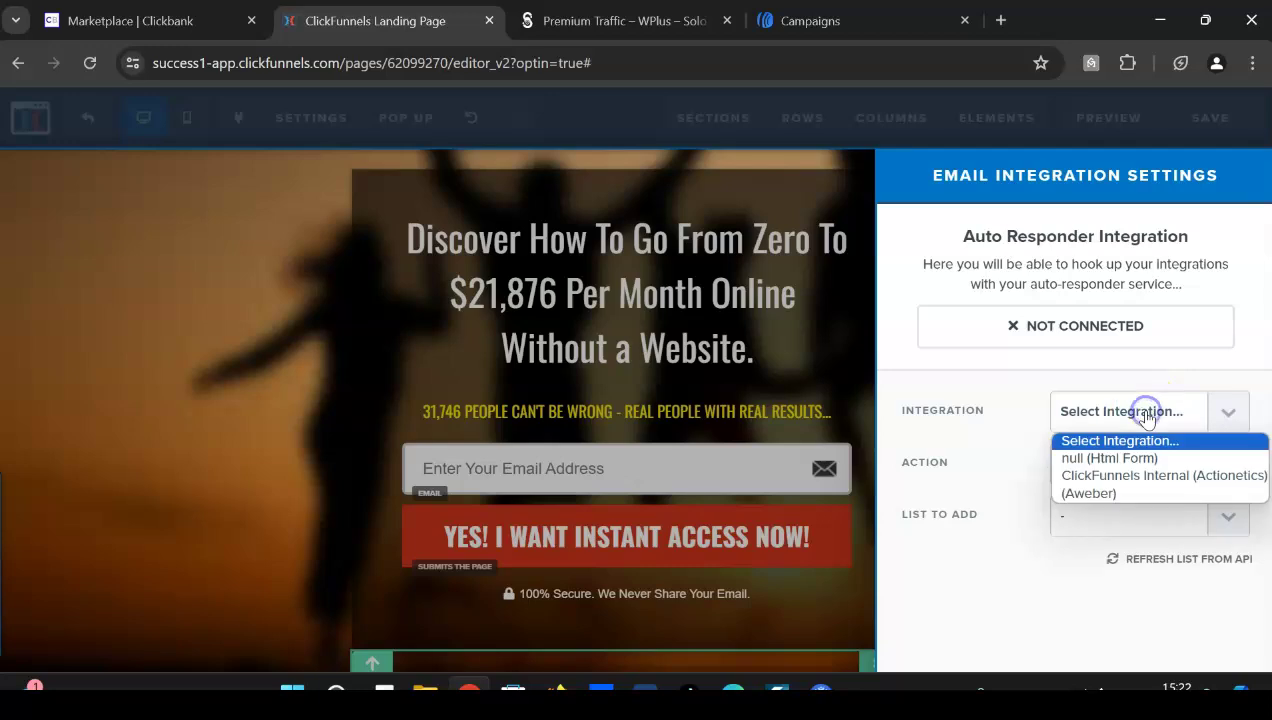
click(1095, 492)
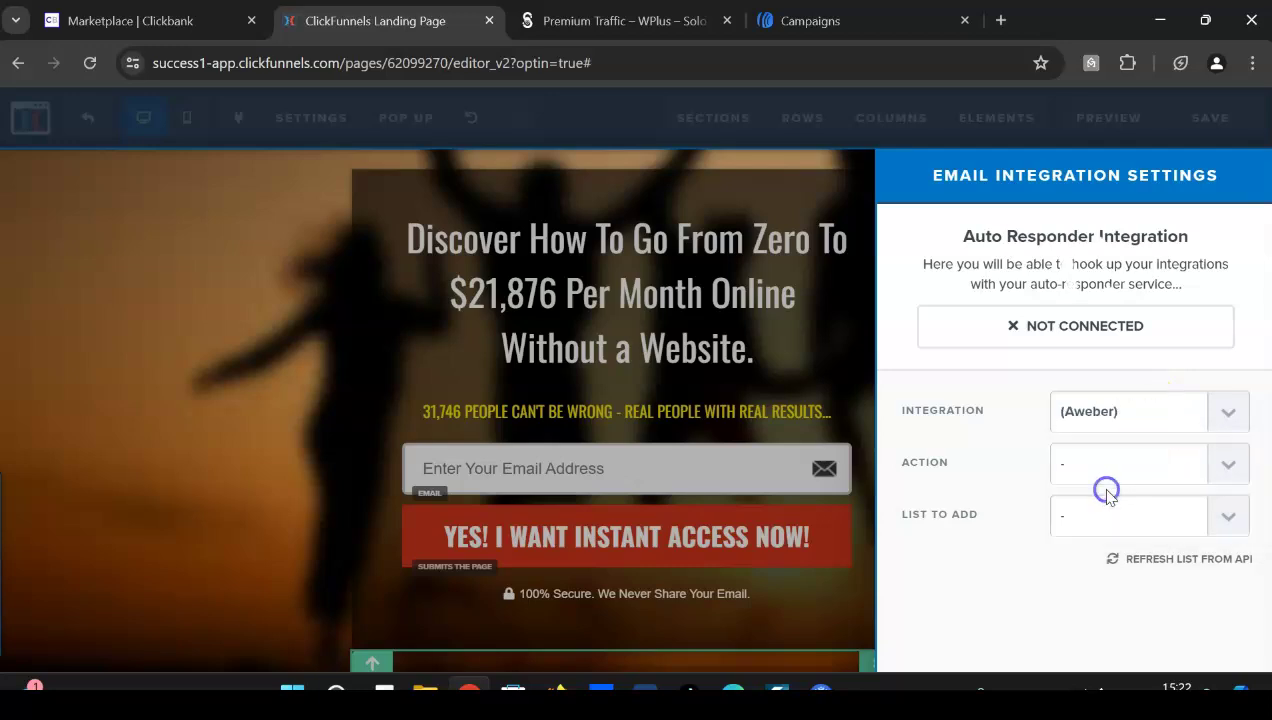
click(1138, 465)
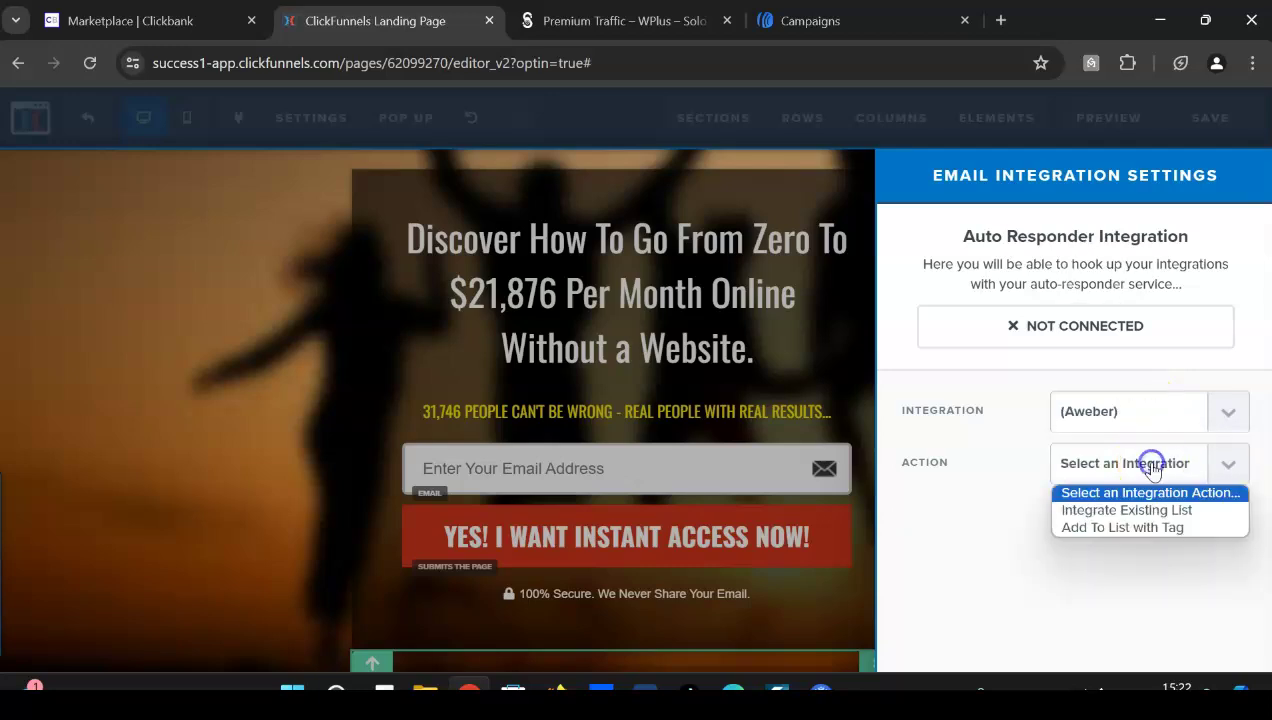
click(1130, 510)
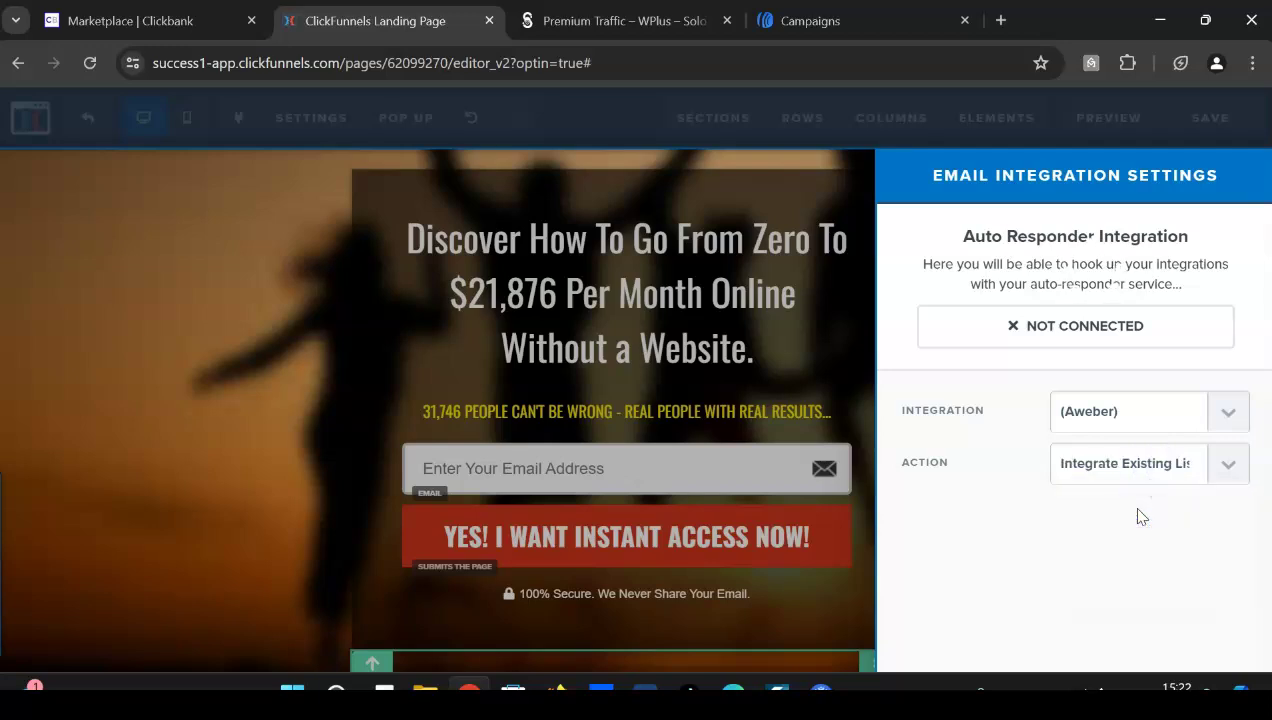
click(1119, 518)
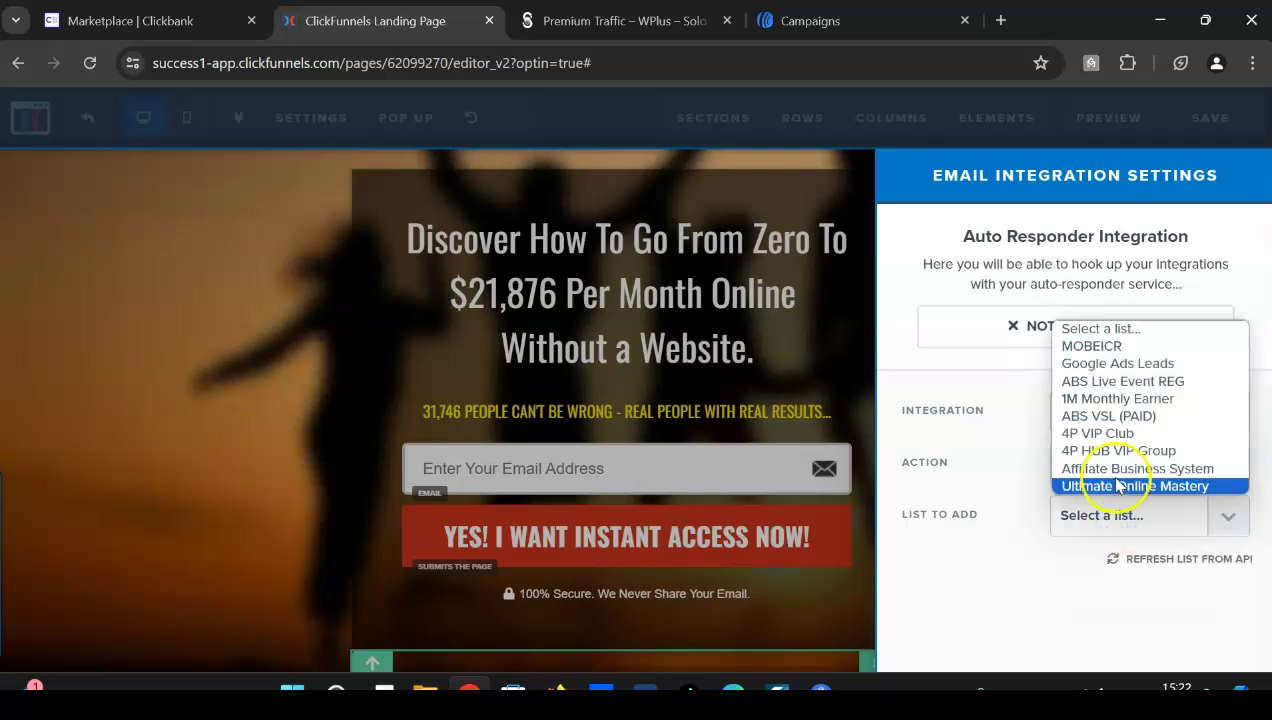
click(1119, 486)
click(637, 346)
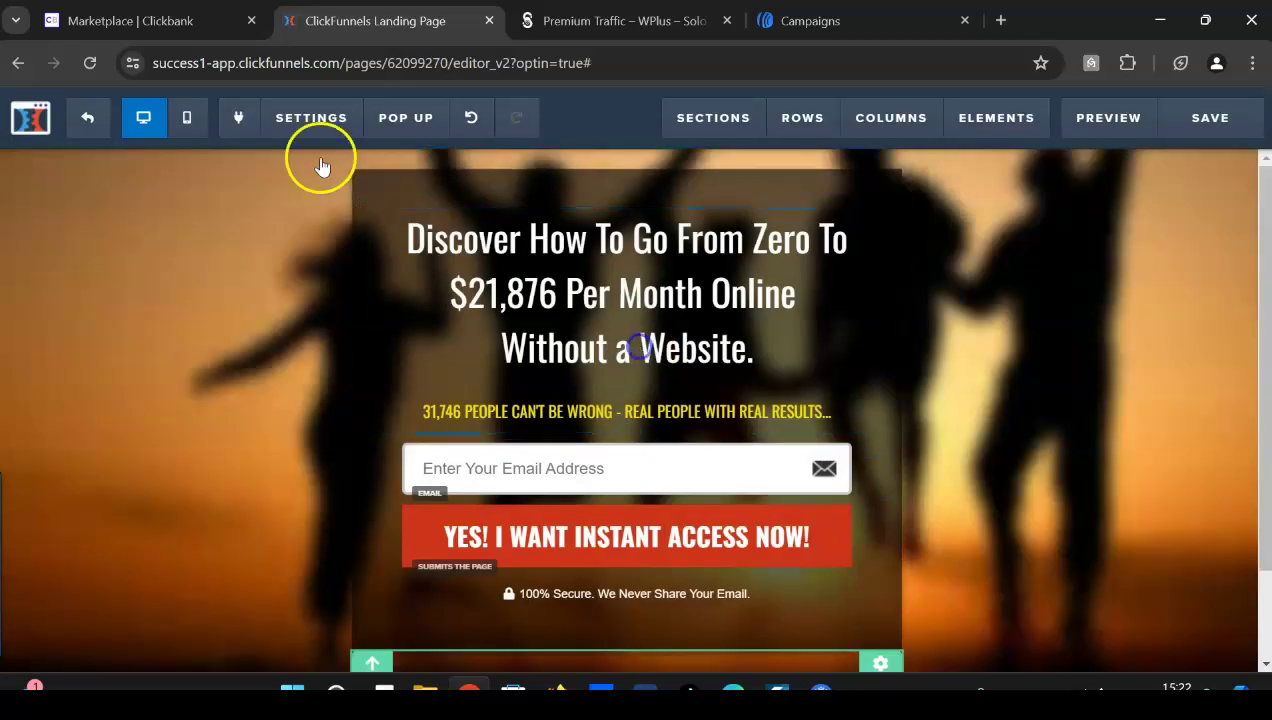
Set the page title in the SEO meta data to "Make Money LIVE" and close the settings.
click(309, 118)
click(335, 200)
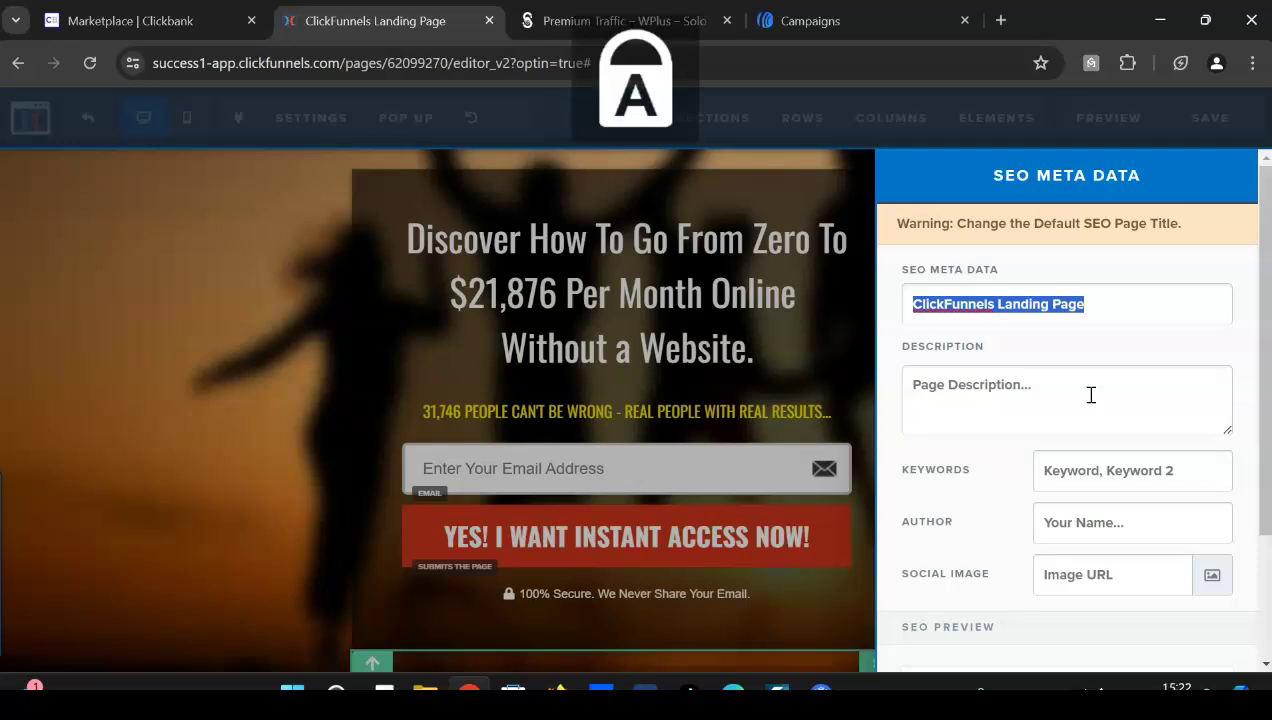
text(Make Money LIVE)
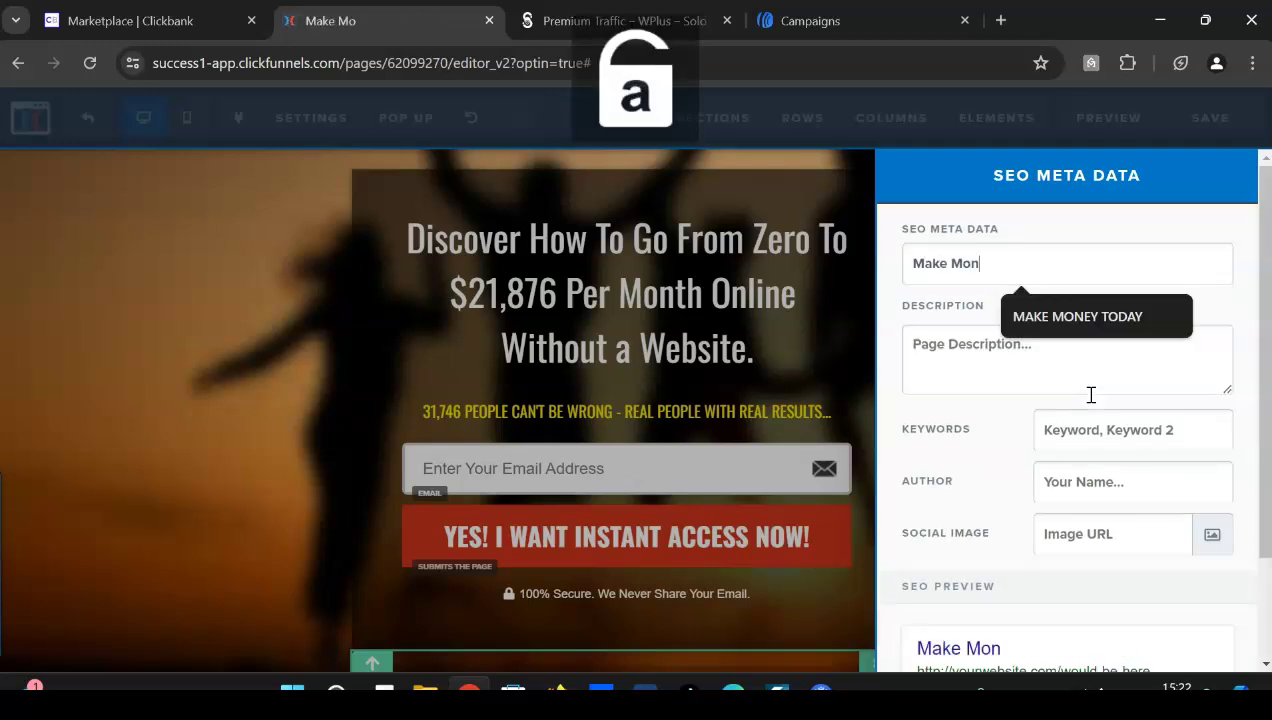
click(1011, 390)
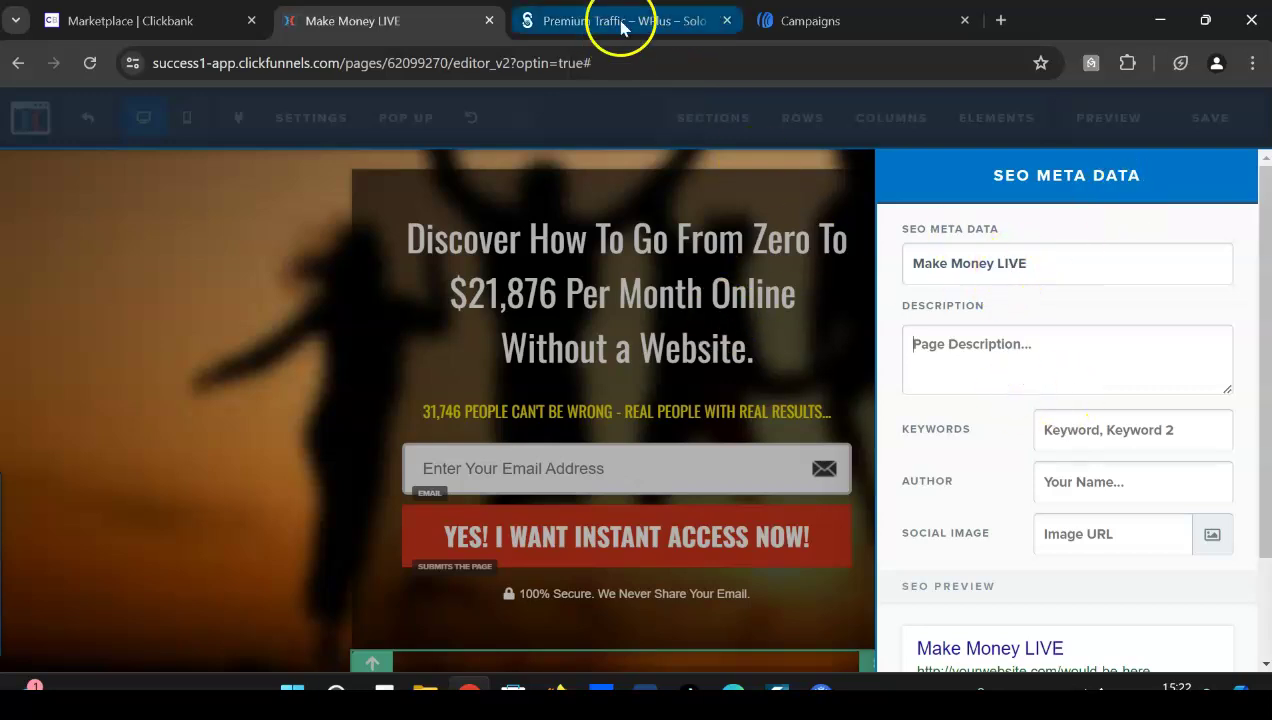
click(578, 348)
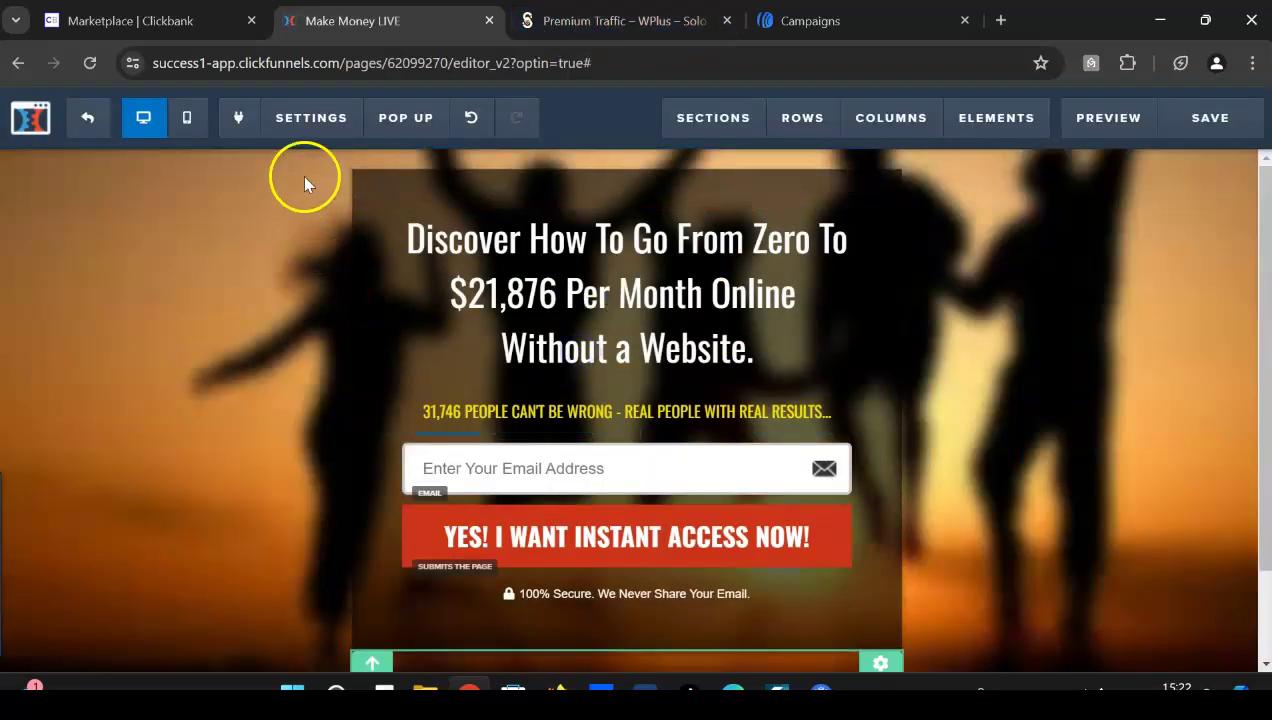
Open the page's general settings, and bring up the tracking link form for the Super Affiliate System offer in ClickBank.
click(334, 112)
click(349, 450)
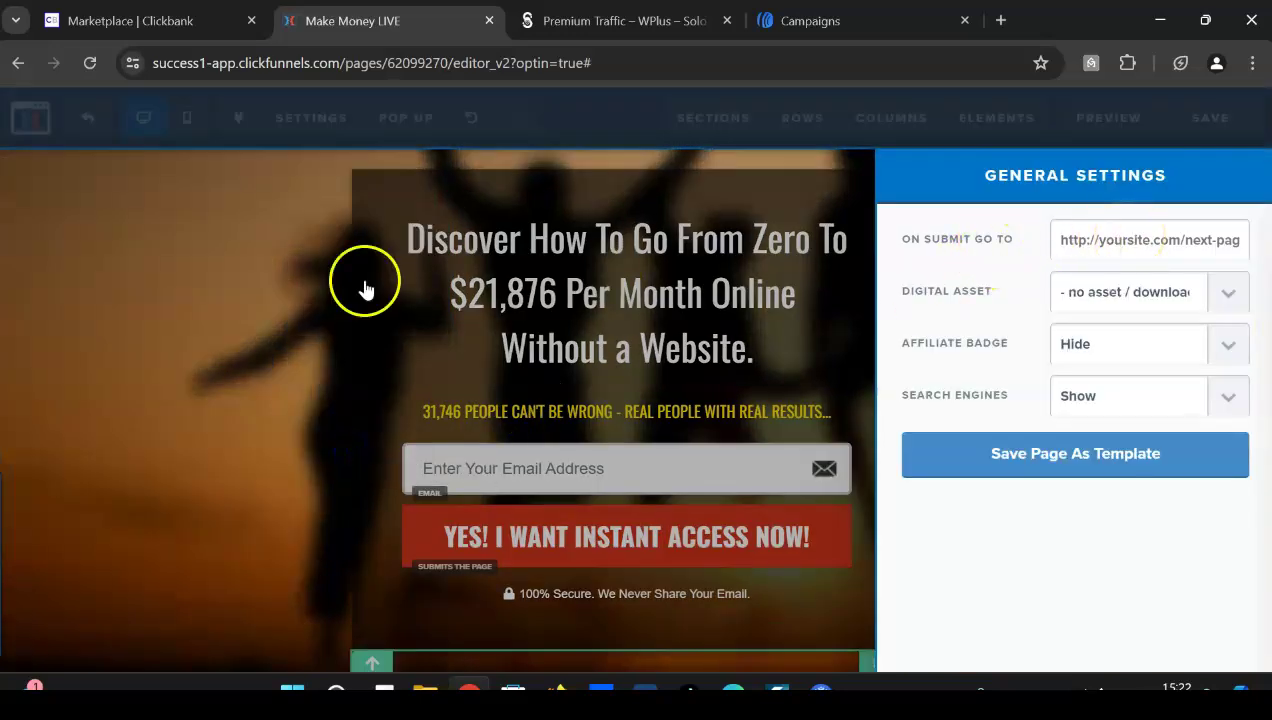
click(152, 21)
click(1097, 490)
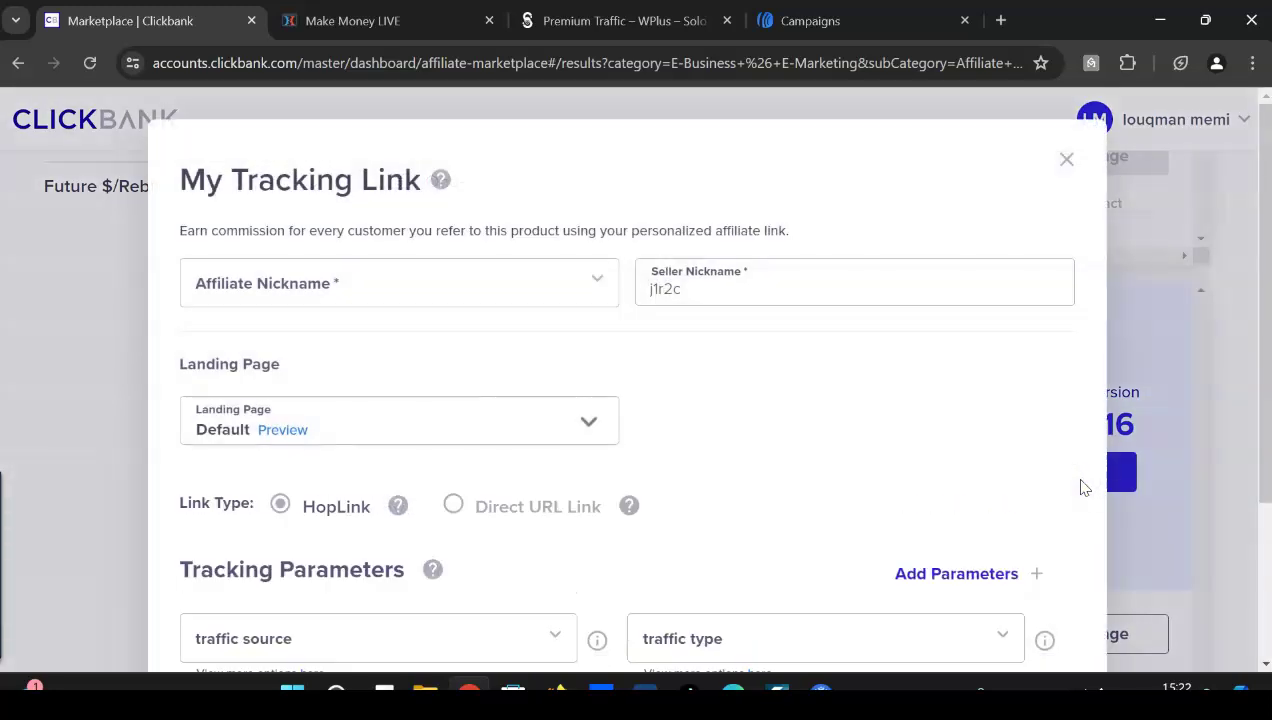
click(994, 463)
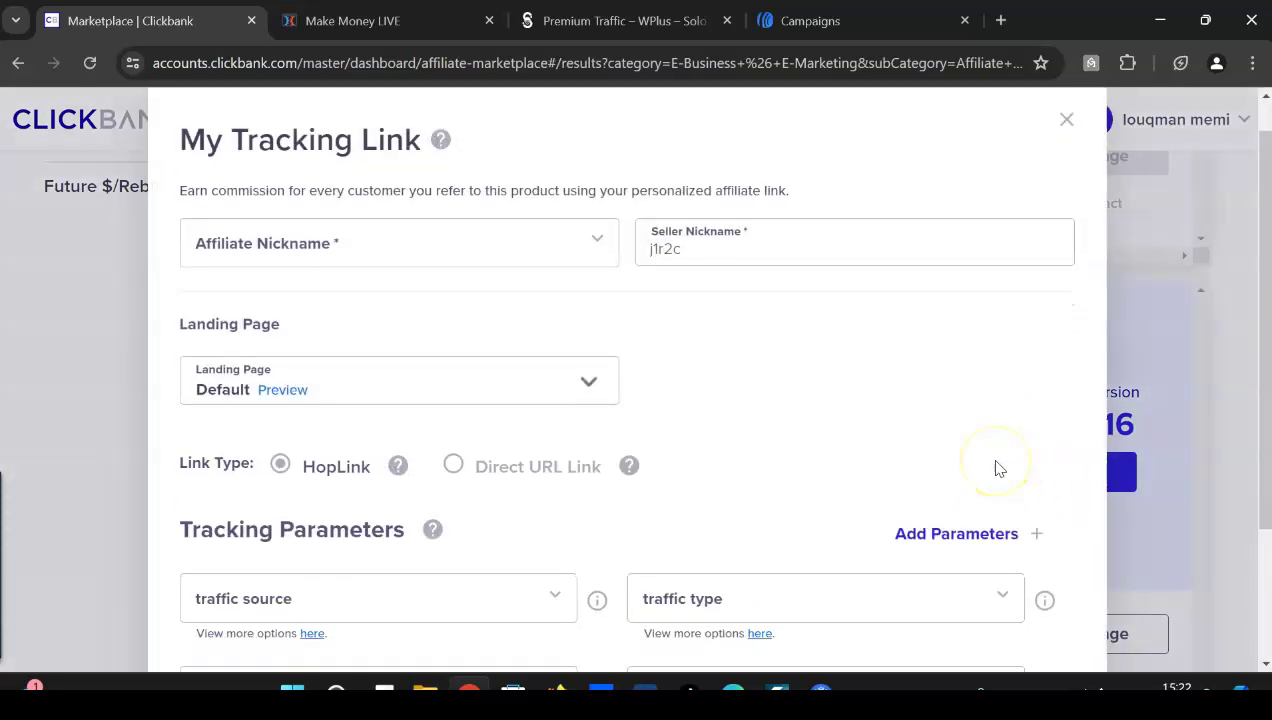
scroll(997, 469, down, 2)
scroll(997, 469, down, 1)
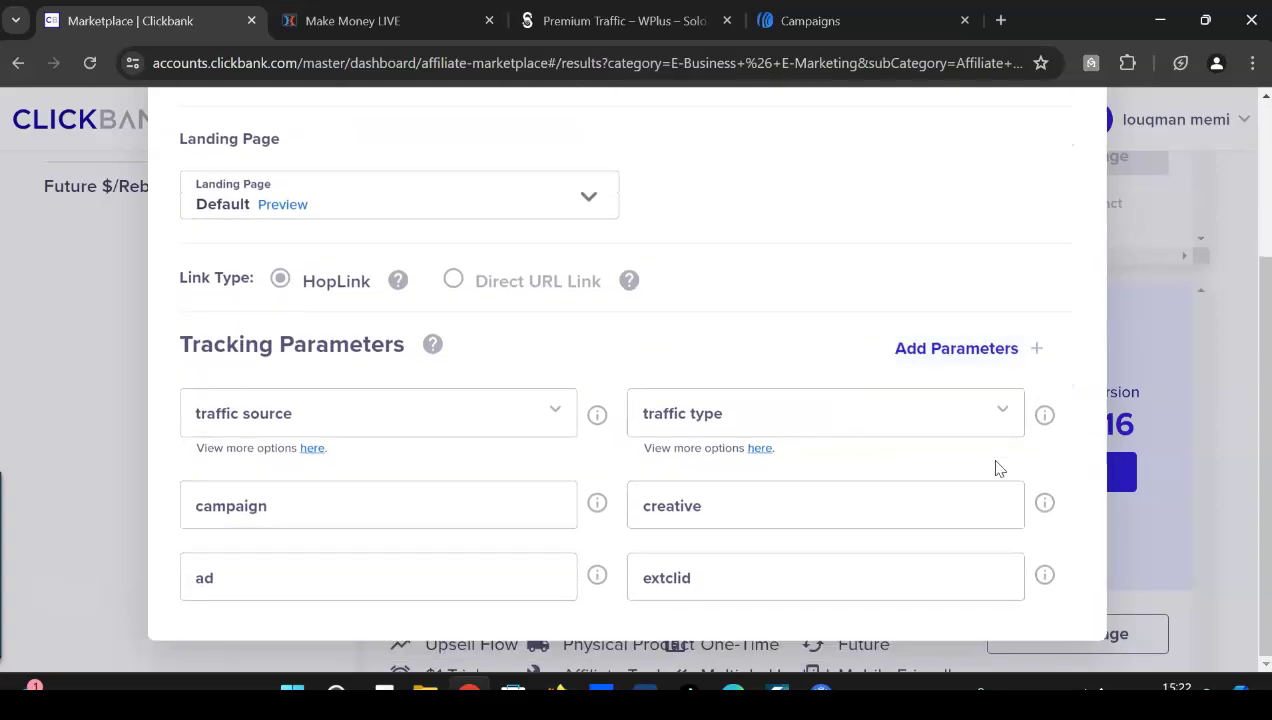
scroll(628, 193, up, 1)
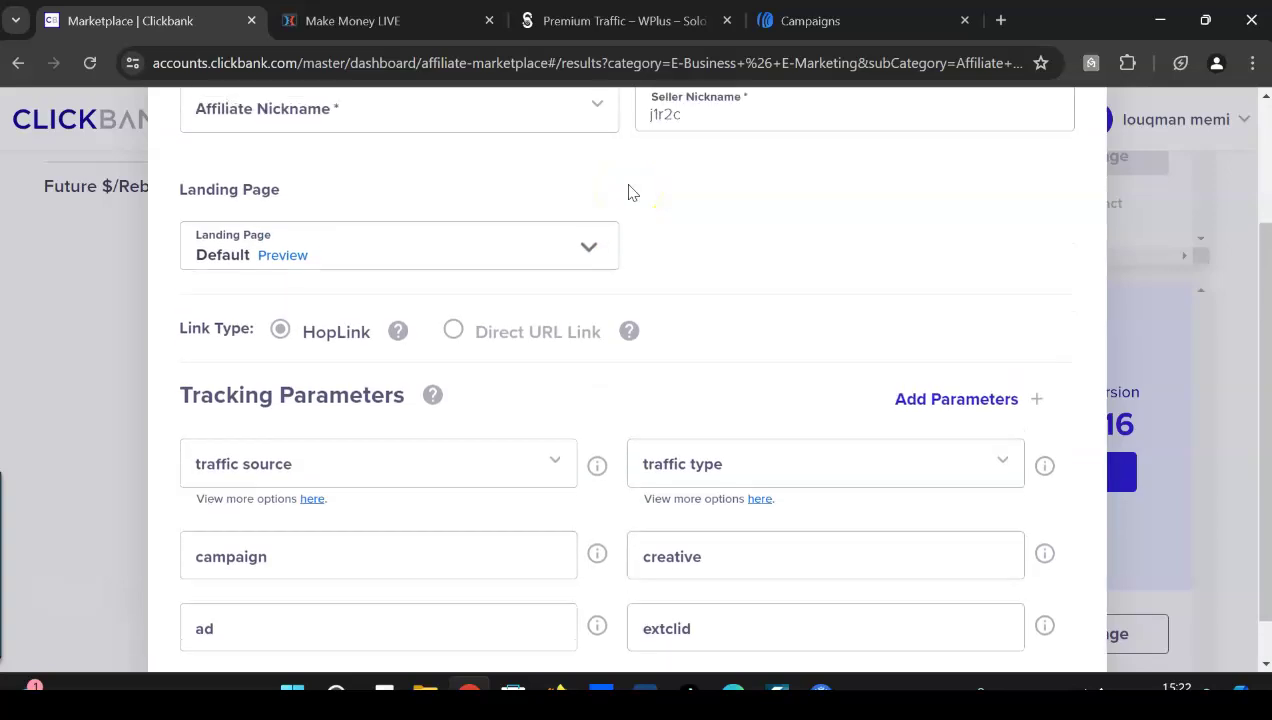
scroll(628, 193, up, 1)
Choose the account's affiliate nickname to generate the encrypted HopLink, and copy that link.
click(421, 193)
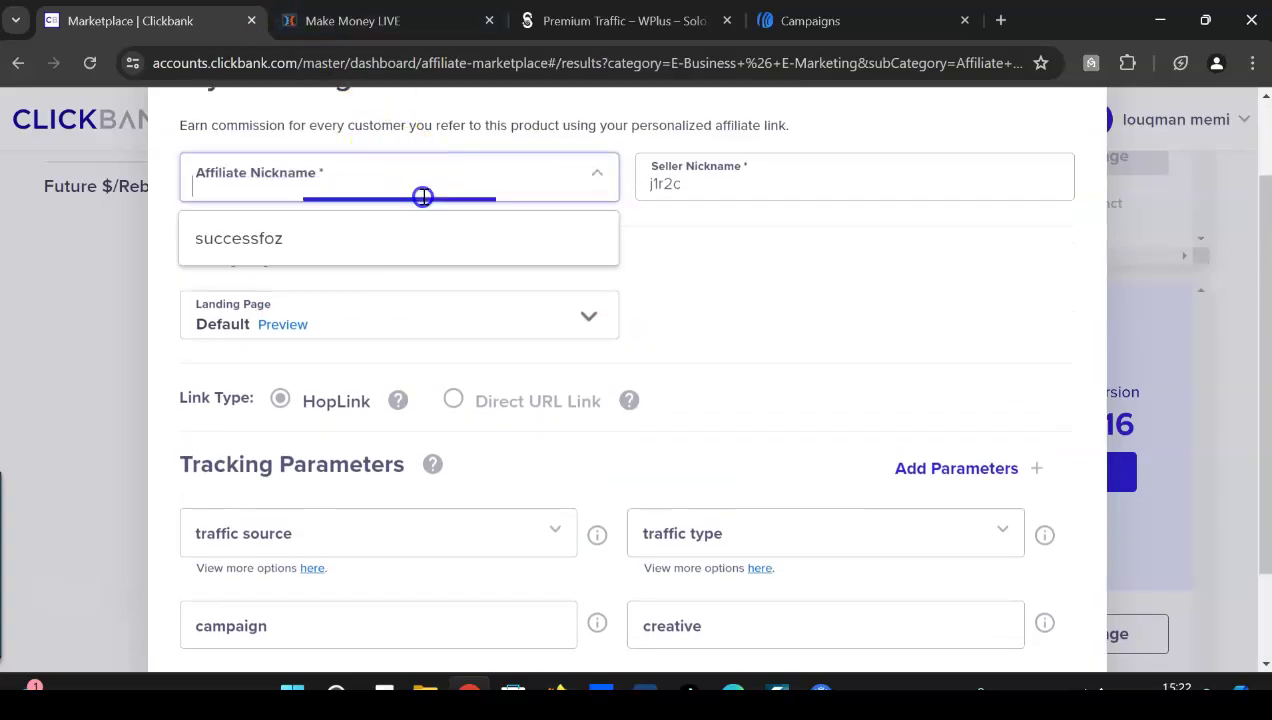
click(306, 250)
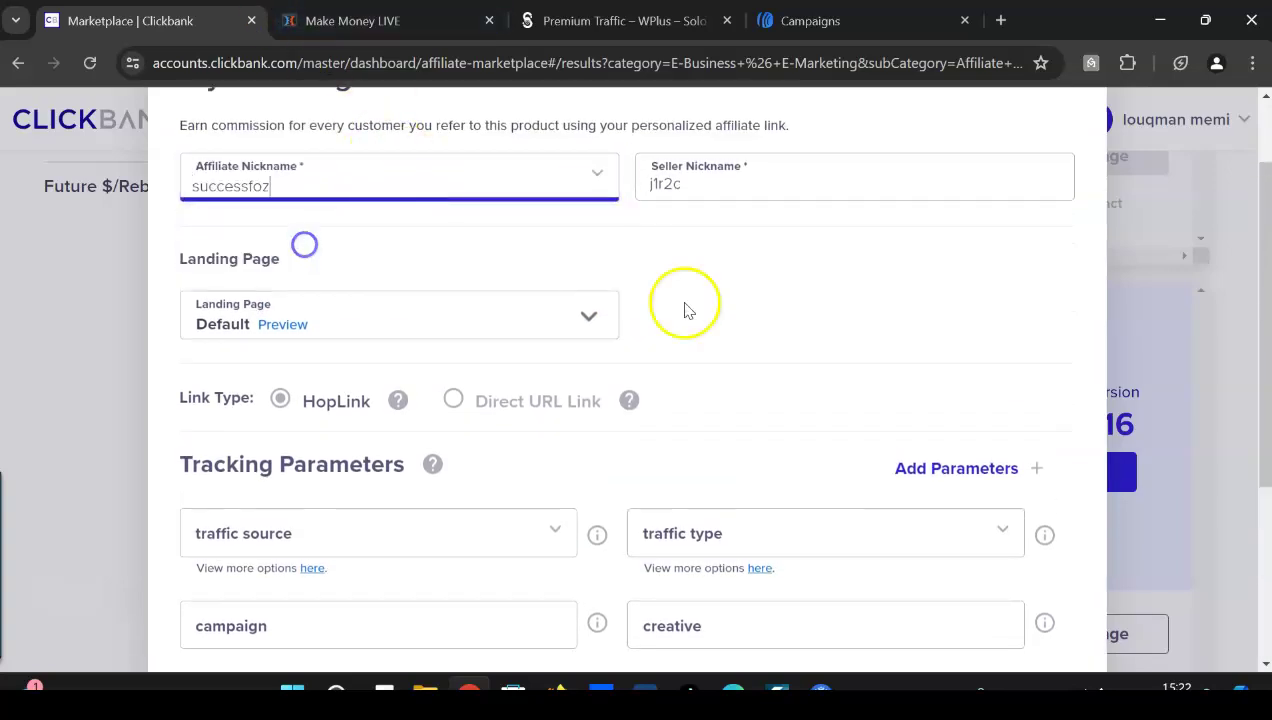
click(893, 345)
scroll(893, 345, down, 4)
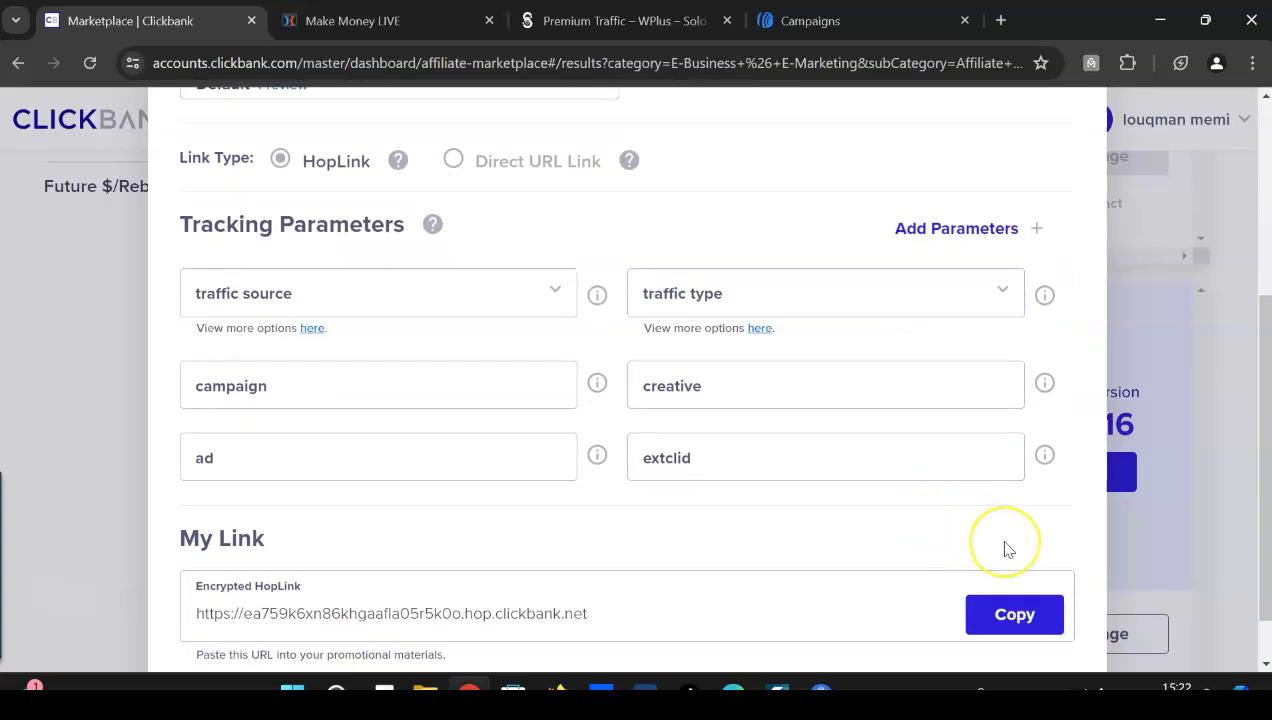
click(1030, 622)
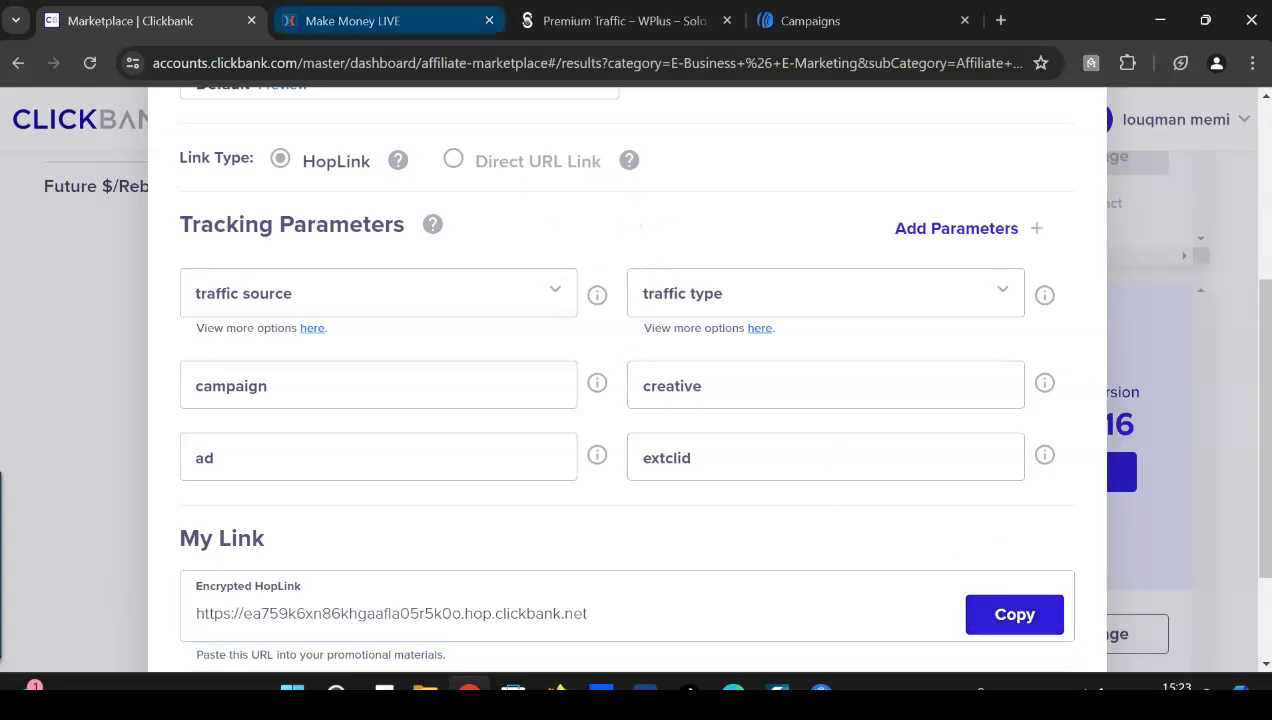
Paste the copied HopLink as the On Submit Go To address of the ClickFunnels page and save the page.
click(370, 20)
click(1140, 240)
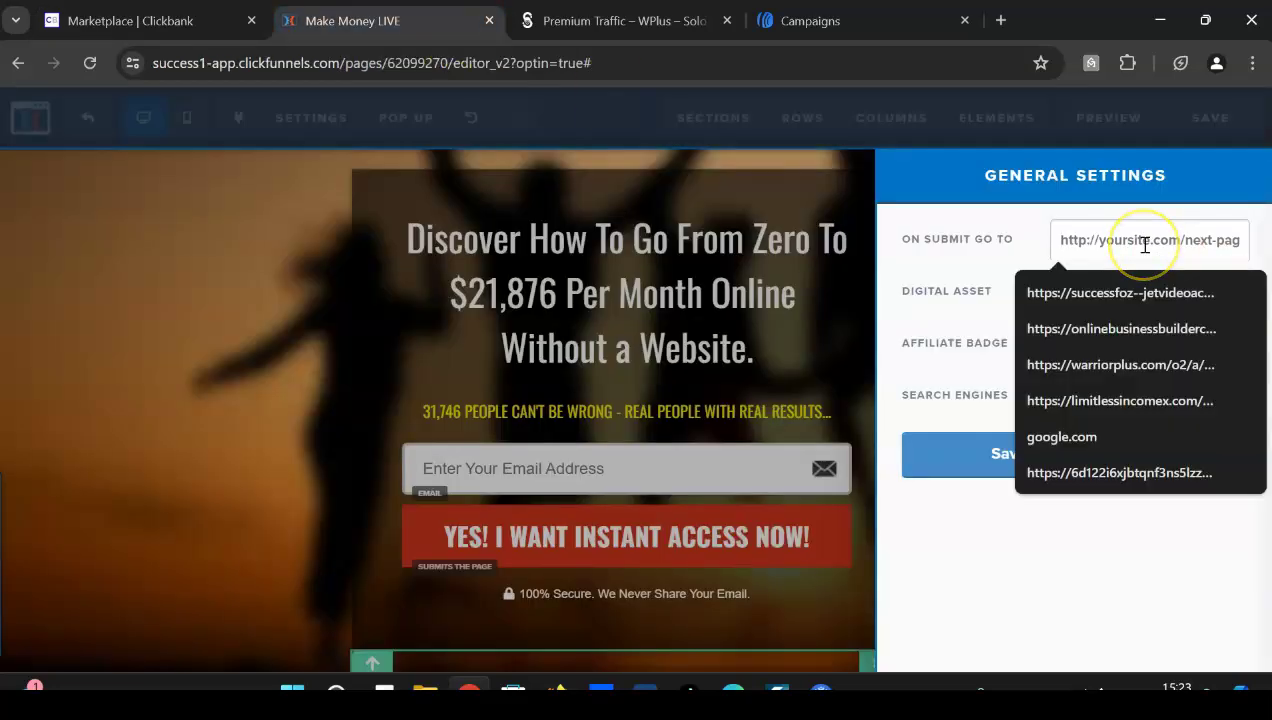
key(ctrl+a)
key(ctrl+v)
click(1005, 629)
click(123, 332)
click(1219, 116)
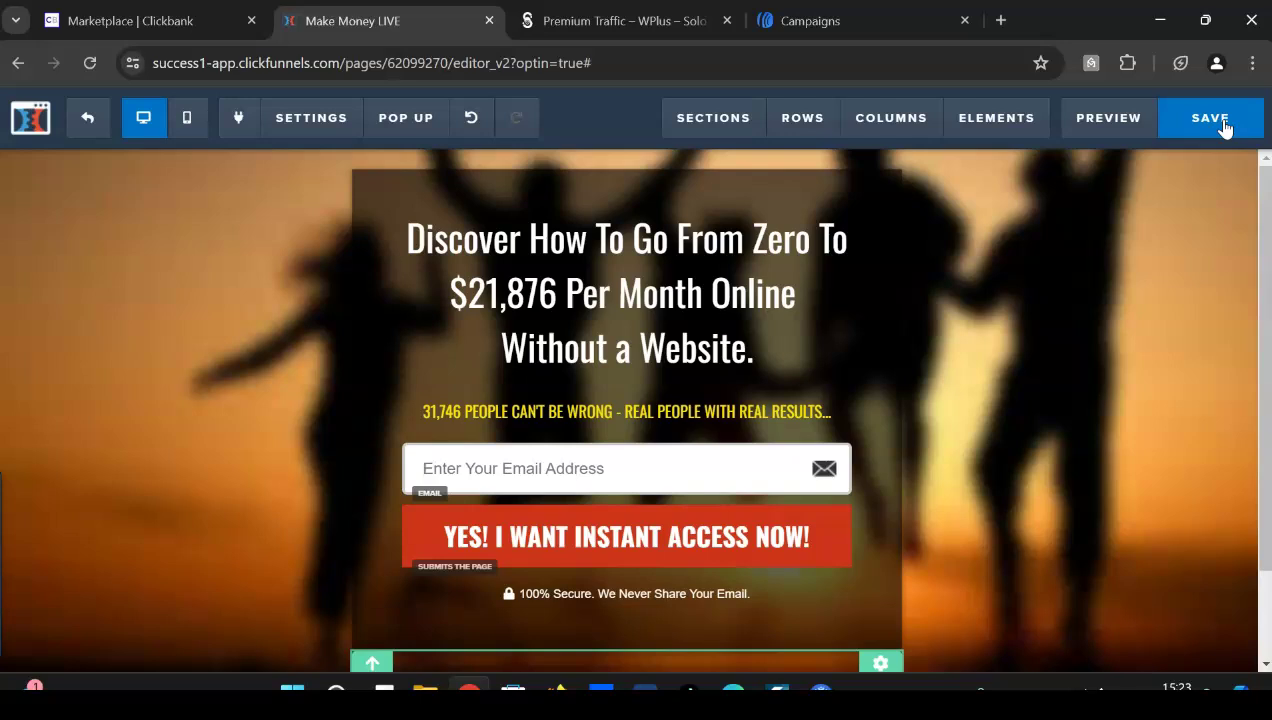
click(1222, 124)
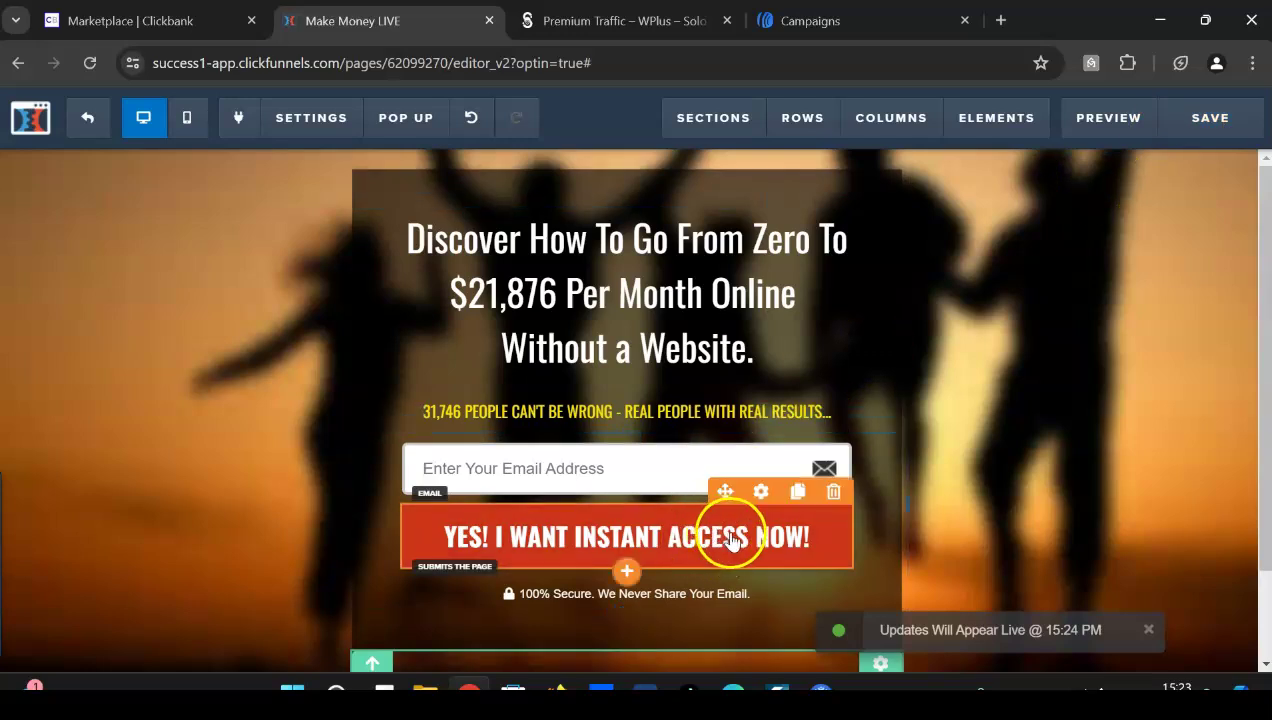
Check that the "YES! I WANT INSTANT ACCESS NOW!" button's action is Submit Order / Submit Form, and save the page.
click(763, 496)
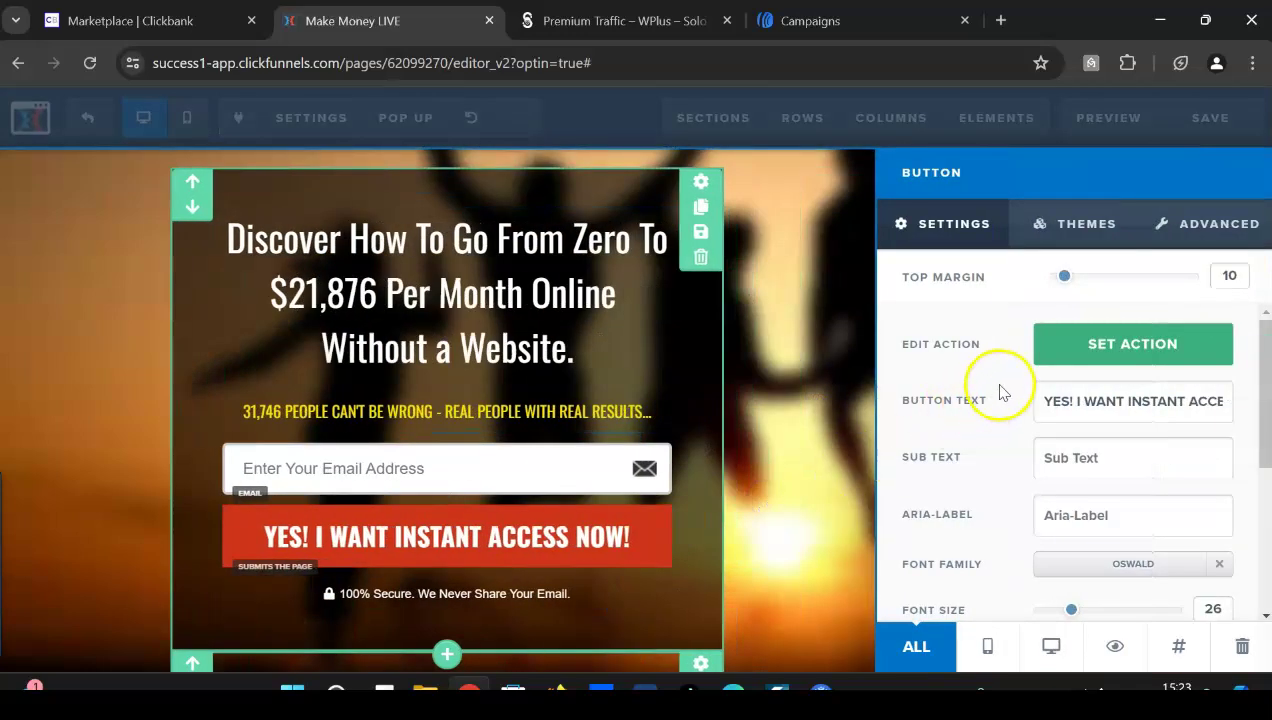
click(1147, 347)
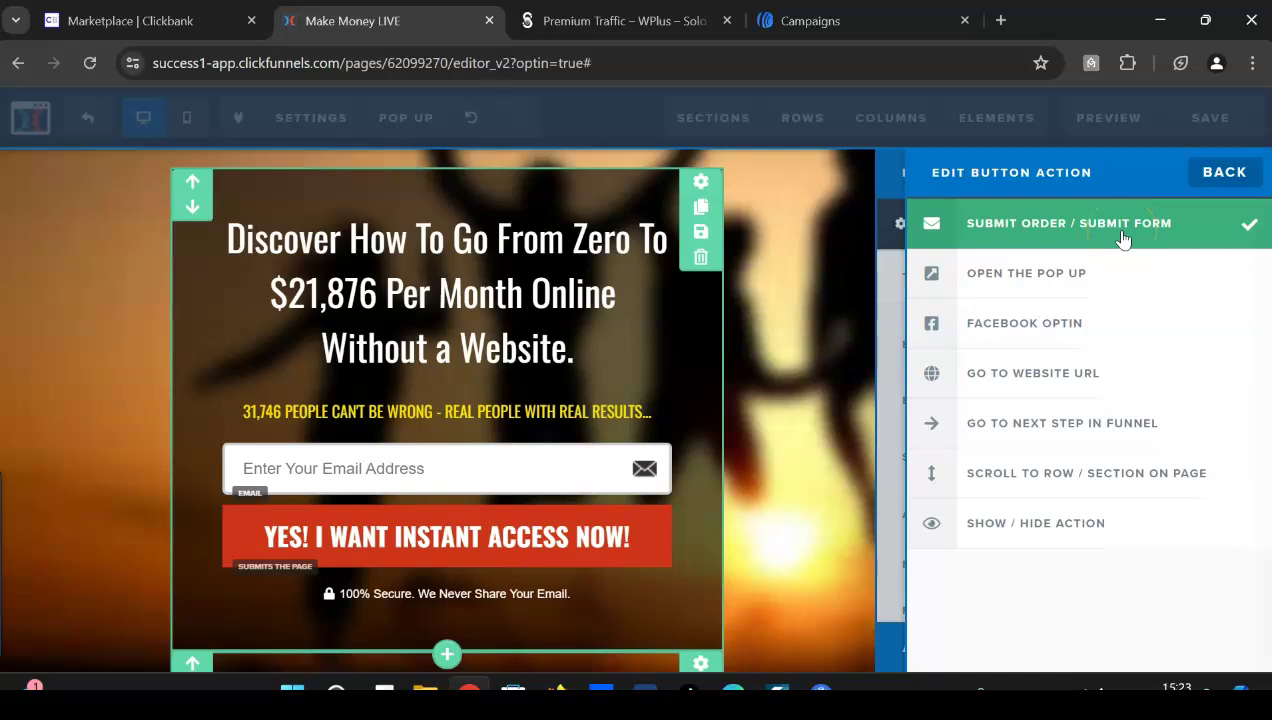
click(452, 258)
click(1214, 135)
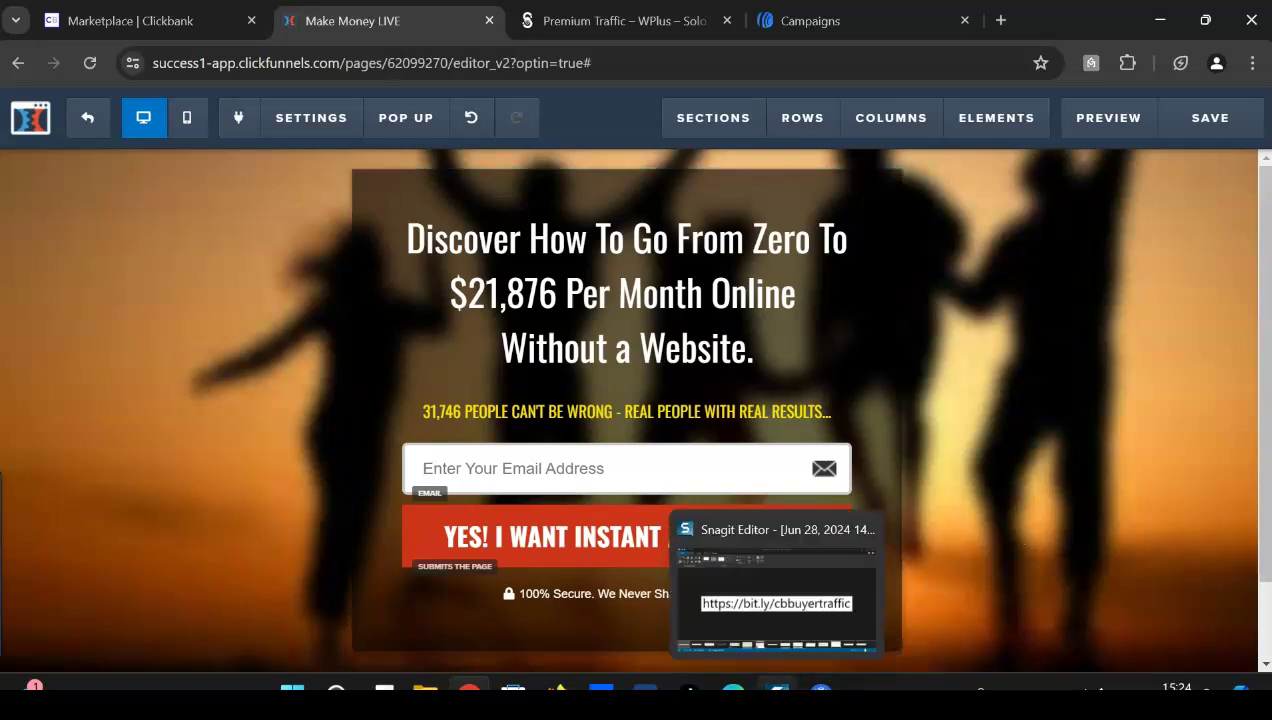
View the bit.ly/cbbuyertraffic link image in Snagit Editor, and examine the click packages on the Solo Monkeys Premium Traffic page in Chrome.
click(778, 692)
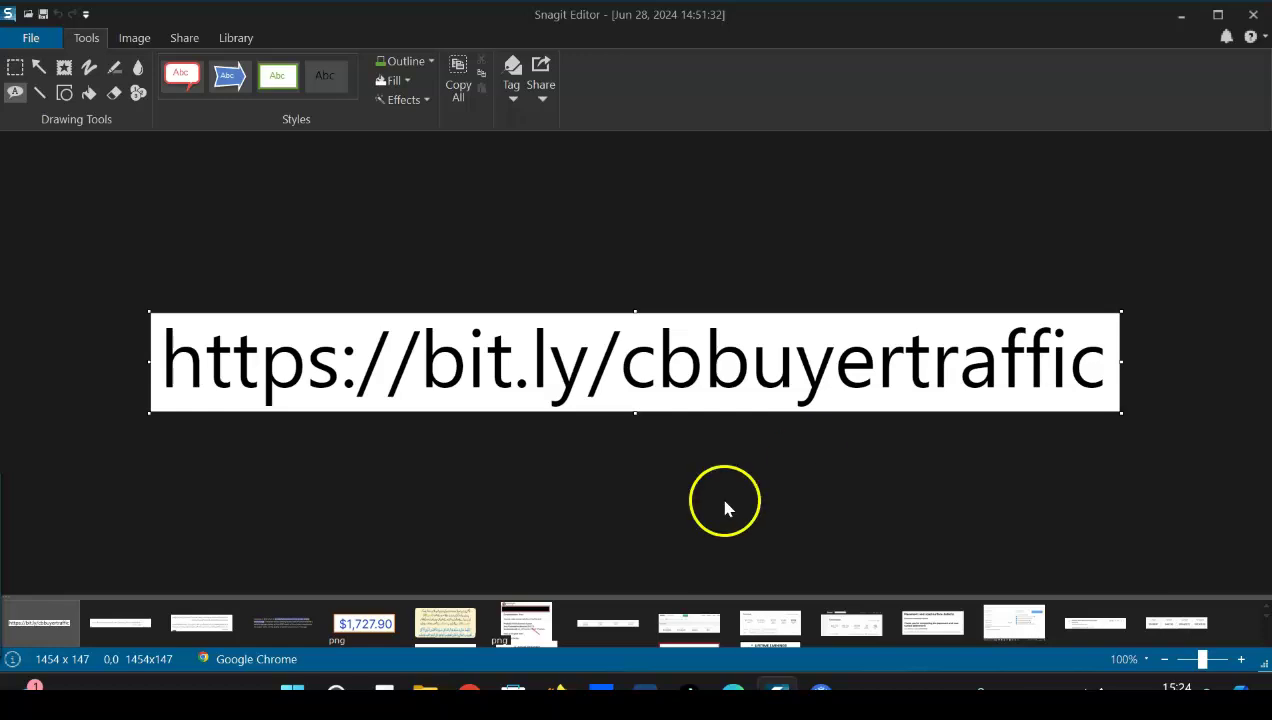
click(469, 690)
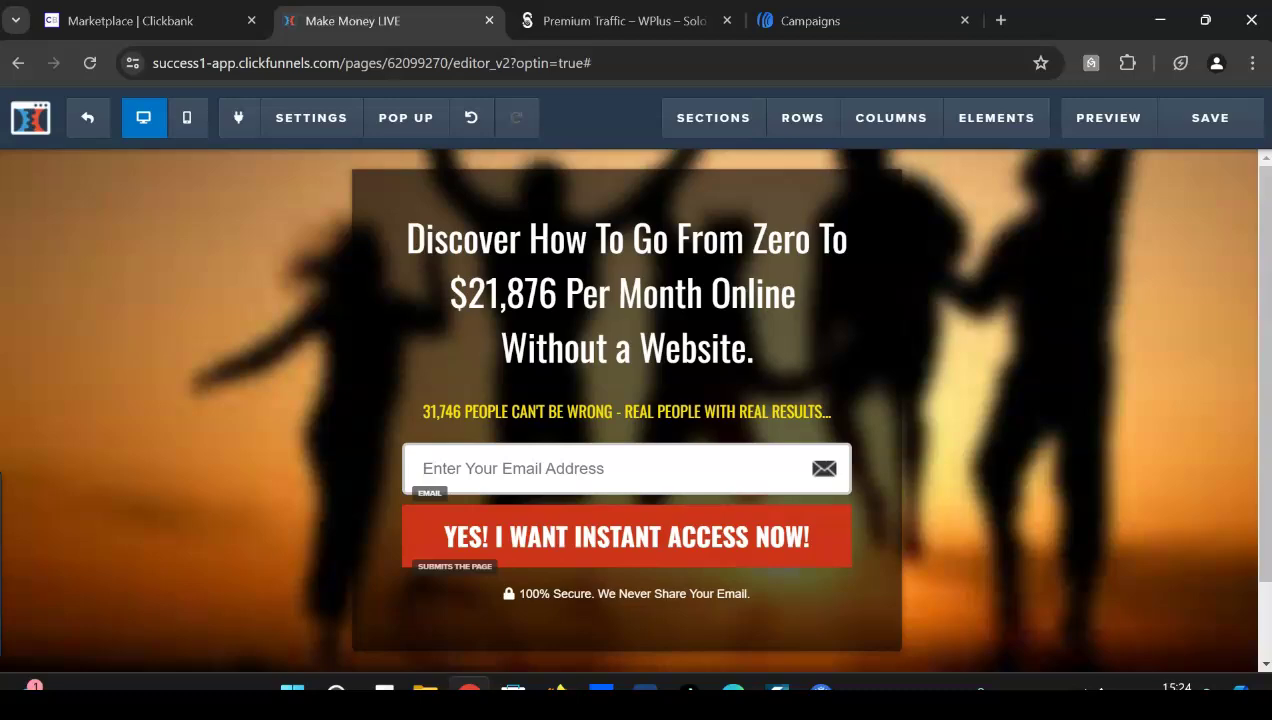
click(600, 22)
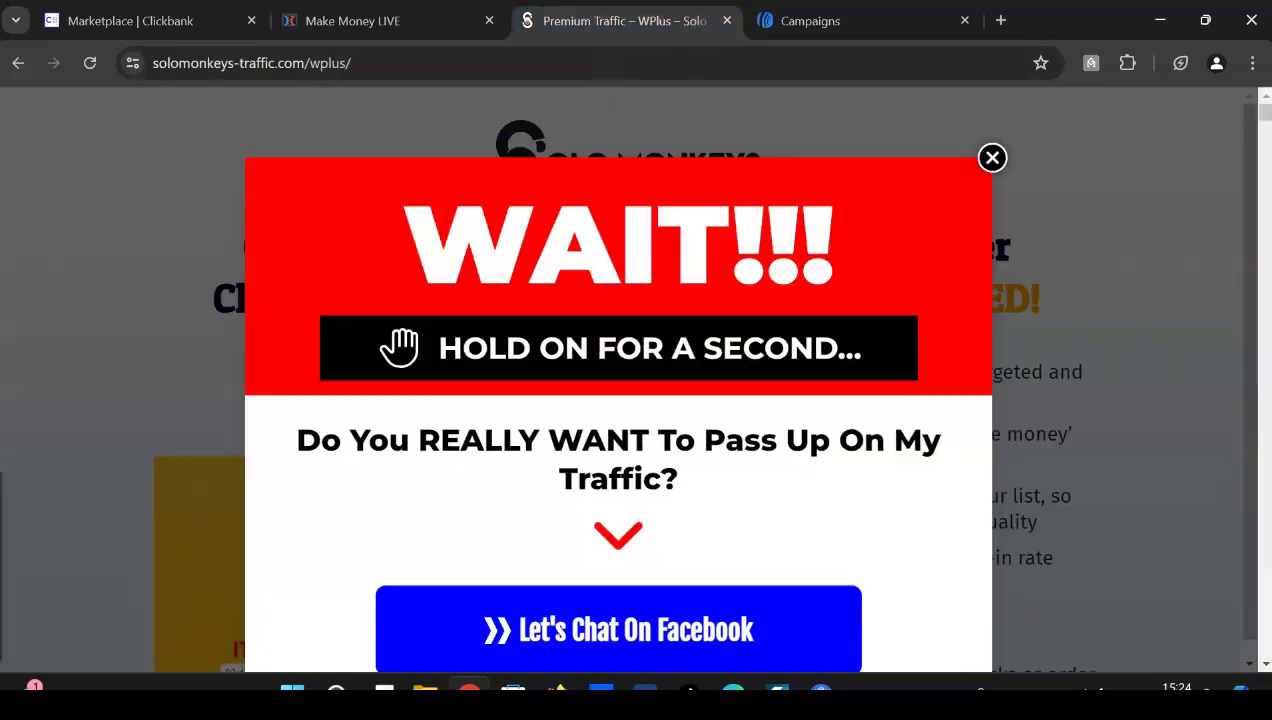
click(993, 158)
scroll(1264, 120, down, 4)
drag(1264, 126, 1264, 524)
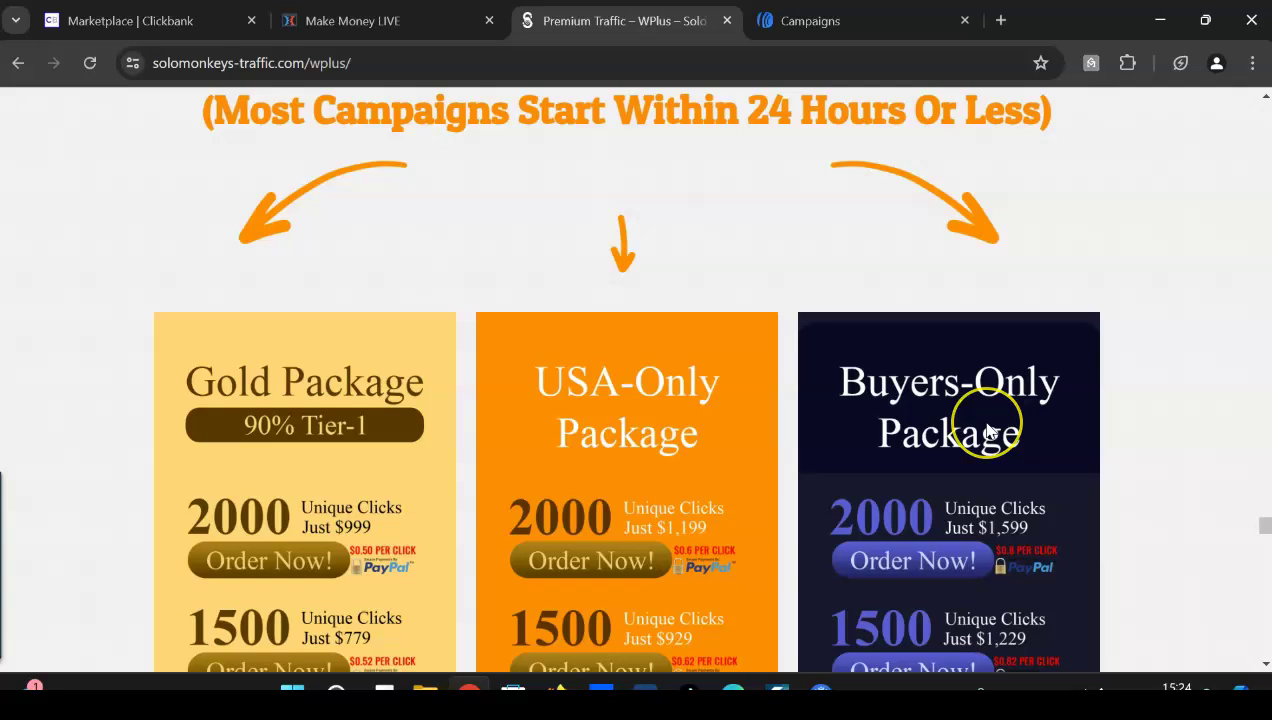